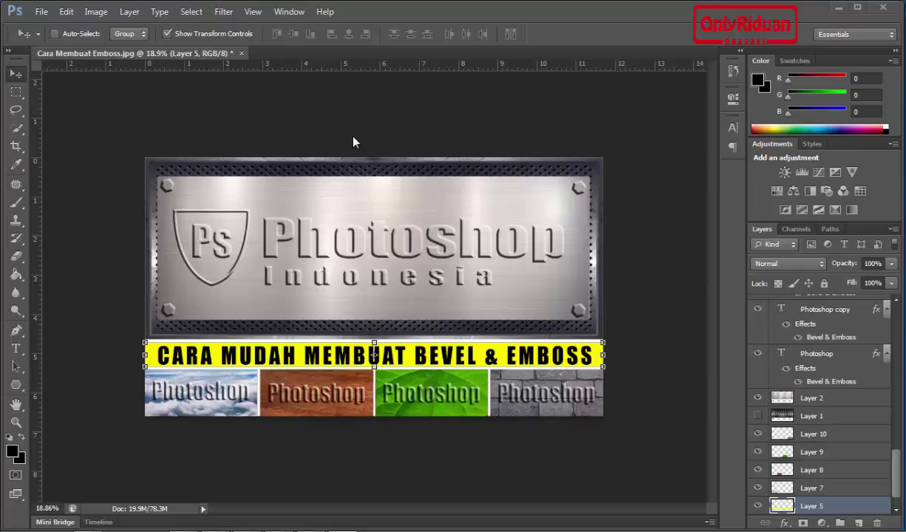
# Open Silver-metal-background-vector-material.jpg and tread-chrome-metal-texture-all-design-creative.jpg from Pictures > Background.
pyautogui.click(41, 11)
pyautogui.click(51, 40)
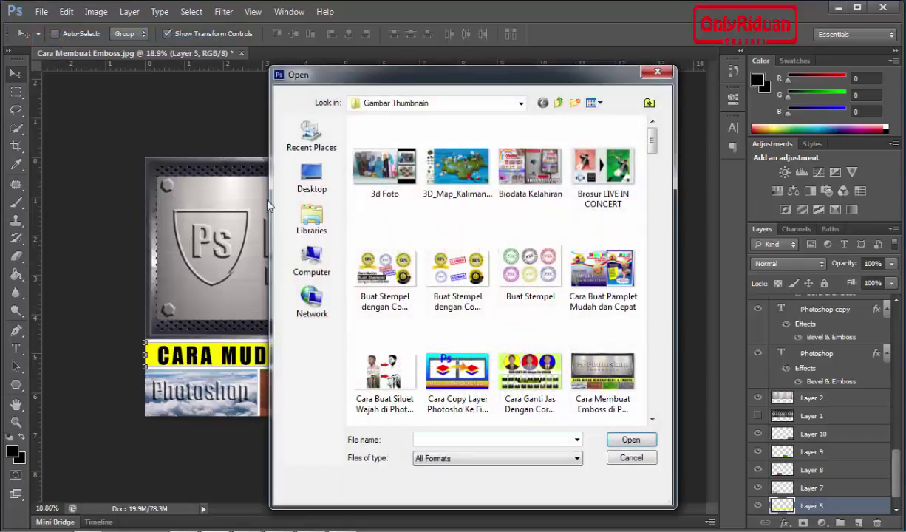
pyautogui.click(313, 260)
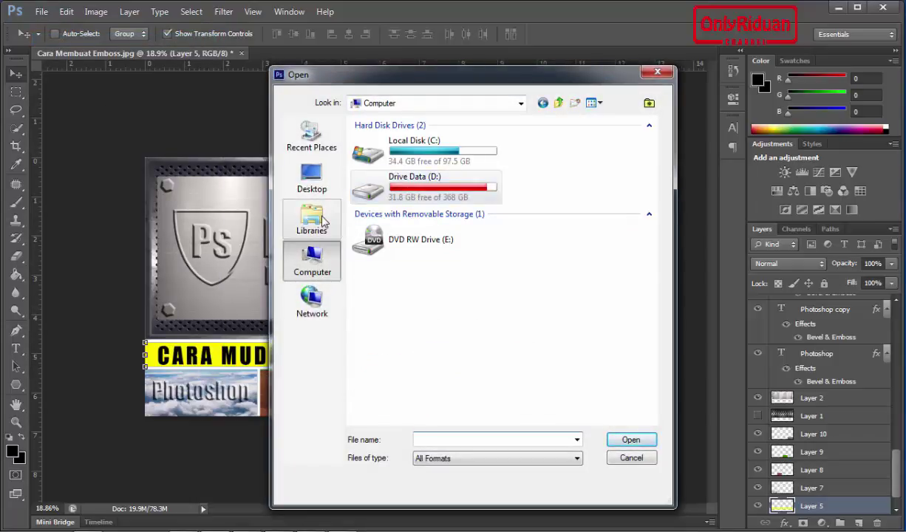
pyautogui.click(311, 215)
pyautogui.doubleClick(365, 184)
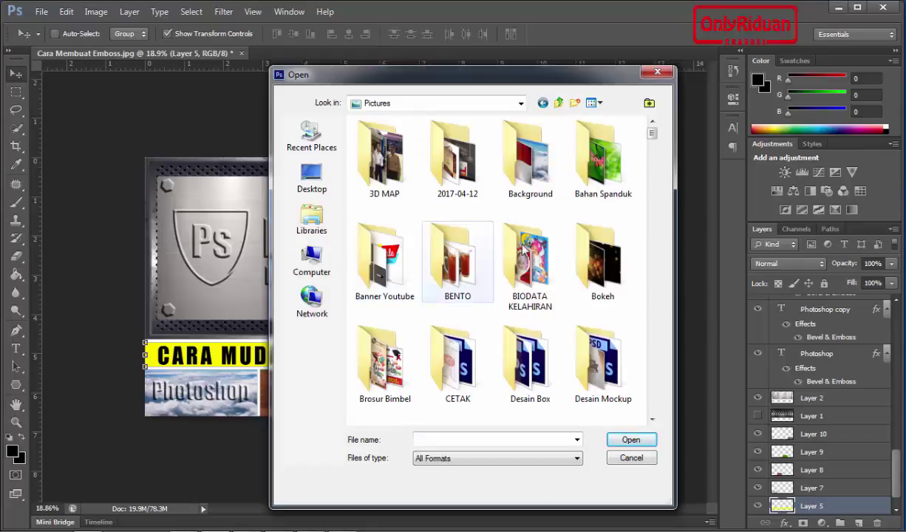
pyautogui.doubleClick(541, 176)
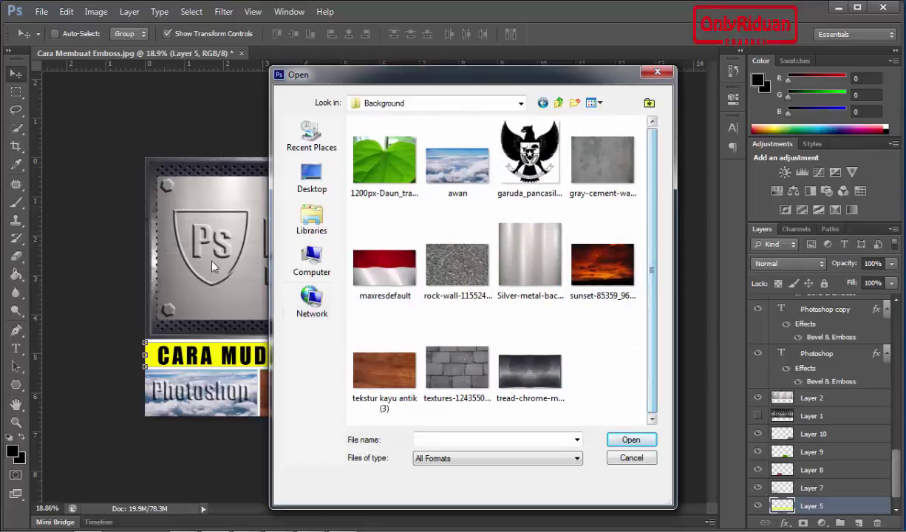
pyautogui.click(517, 369)
pyautogui.keyDown('ctrl'); pyautogui.click(540, 275); pyautogui.keyUp('ctrl')
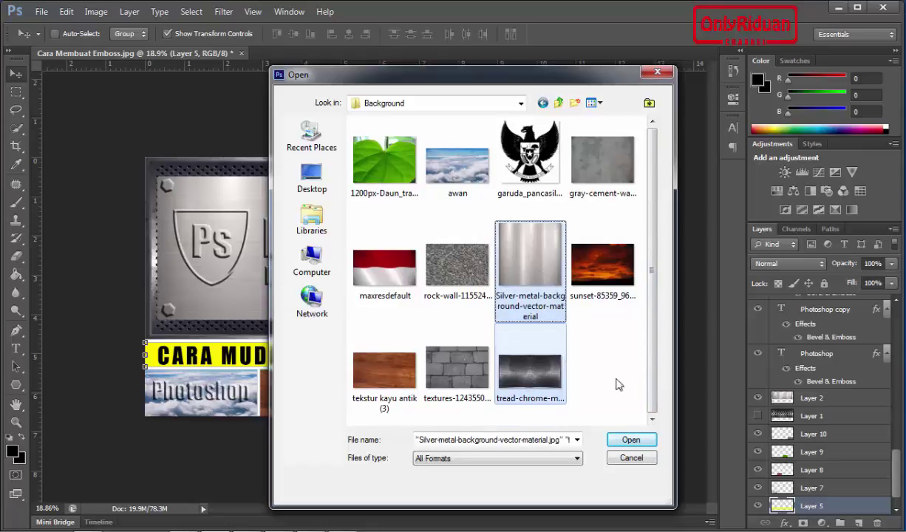
pyautogui.click(630, 439)
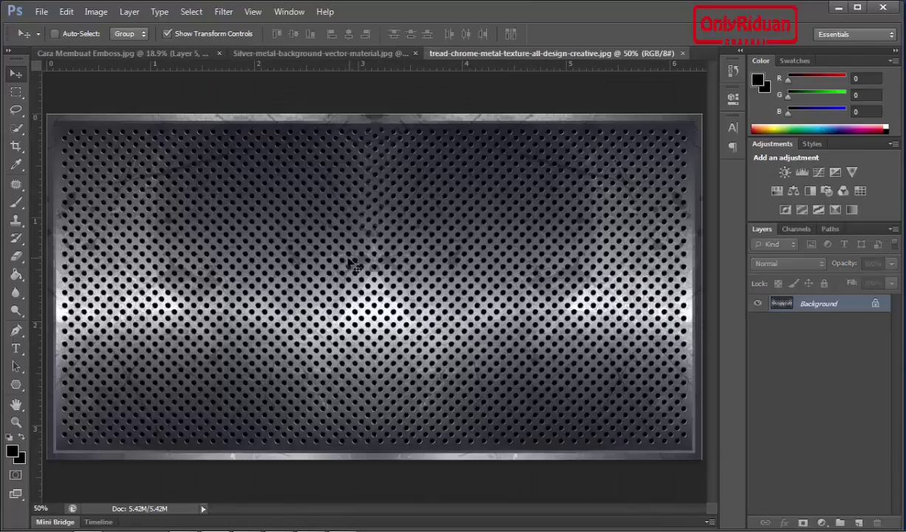
# Drag the Silver-metal image into the tread-chrome document as Layer 1.
pyautogui.click(292, 54)
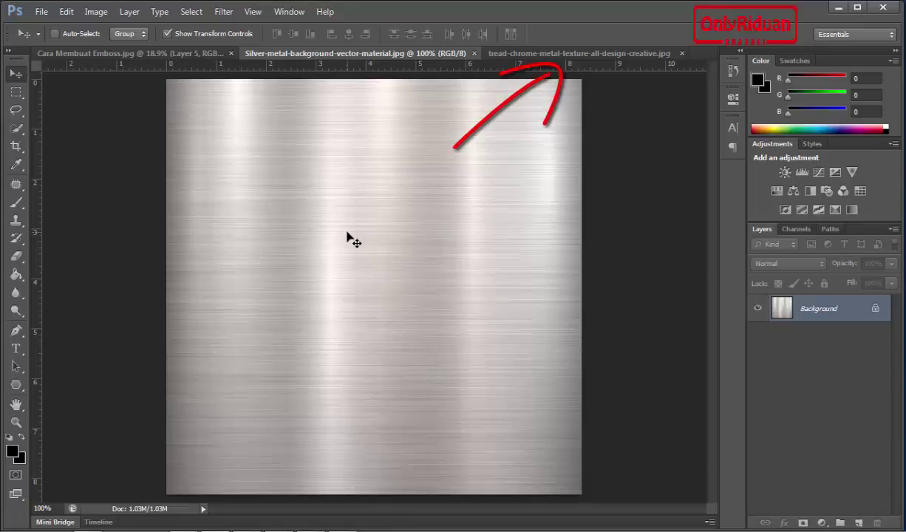
pyautogui.moveTo(347, 235)
pyautogui.mouseDown()
pyautogui.moveTo(559, 56)
pyautogui.moveTo(329, 255)
pyautogui.mouseUp()
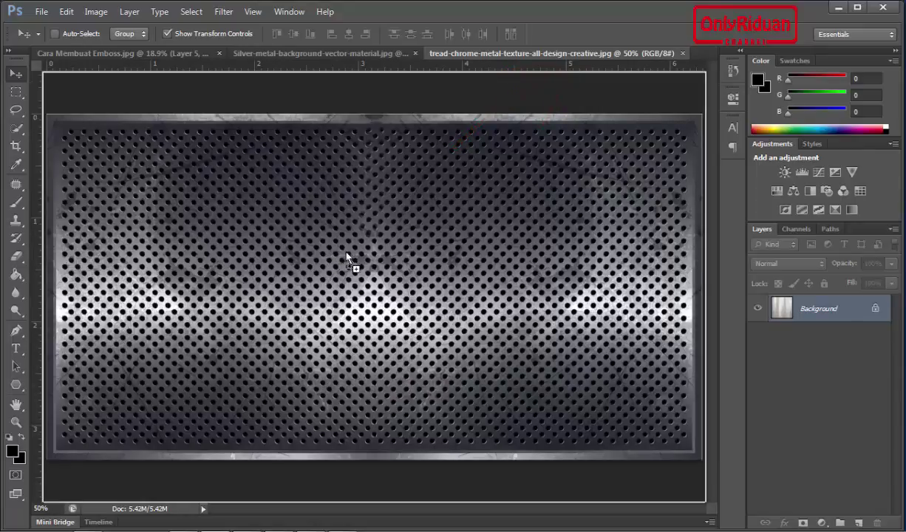
pyautogui.moveTo(339, 253); pyautogui.dragTo(388, 213)
pyautogui.moveTo(355, 251); pyautogui.dragTo(357, 252)
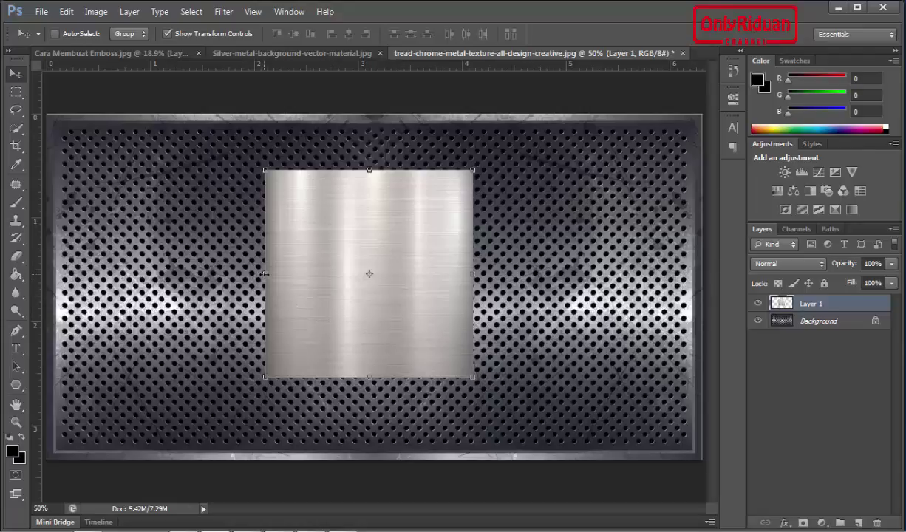
# Free-transform Layer 1 so the silver metal fills the plate's inner panel edge to edge.
pyautogui.hotkey('ctrl', 't')
pyautogui.moveTo(264, 273); pyautogui.dragTo(67, 273)
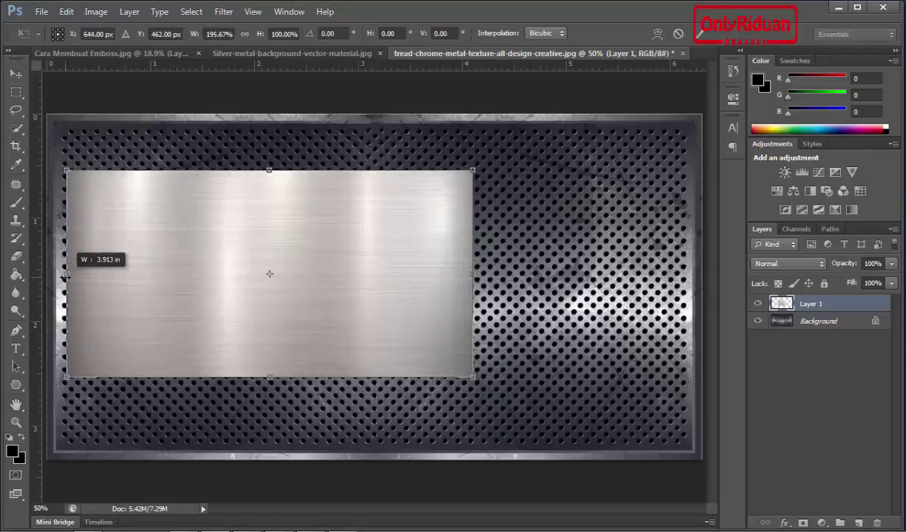
pyautogui.moveTo(473, 288); pyautogui.dragTo(685, 291)
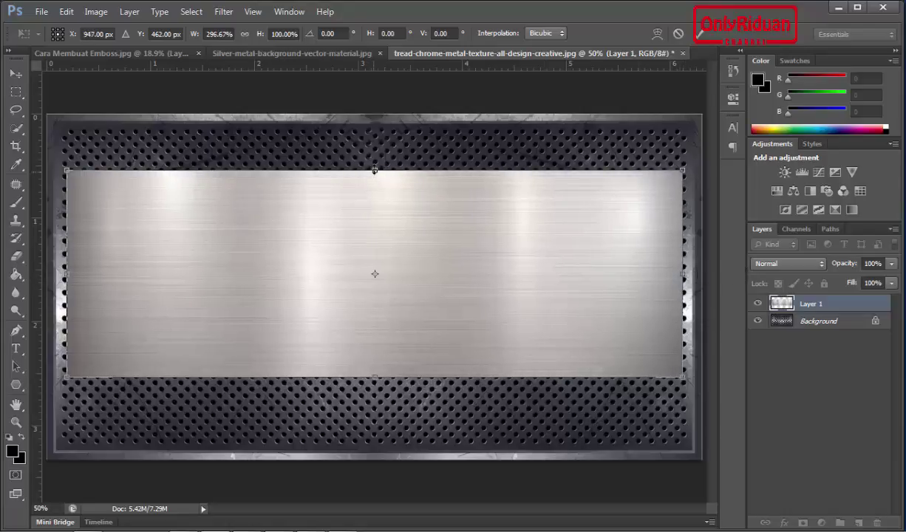
pyautogui.moveTo(374, 169); pyautogui.dragTo(374, 145)
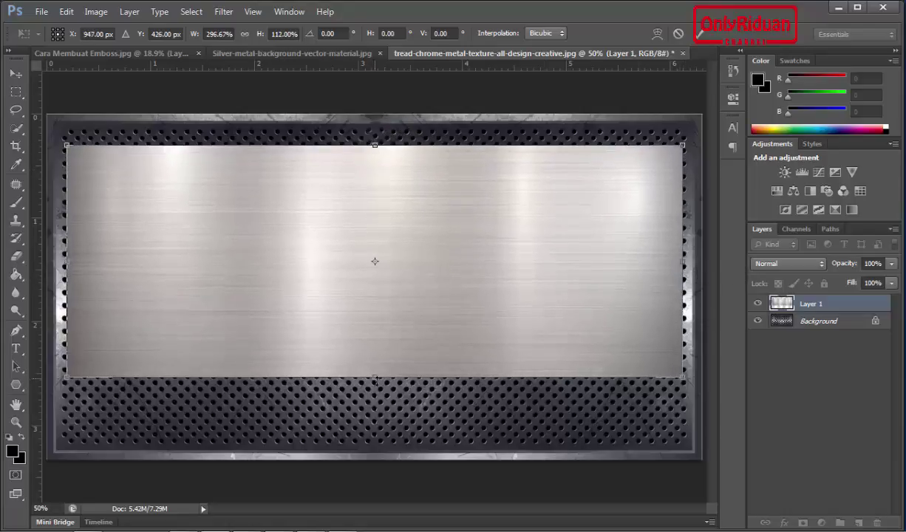
pyautogui.moveTo(375, 376); pyautogui.dragTo(376, 427)
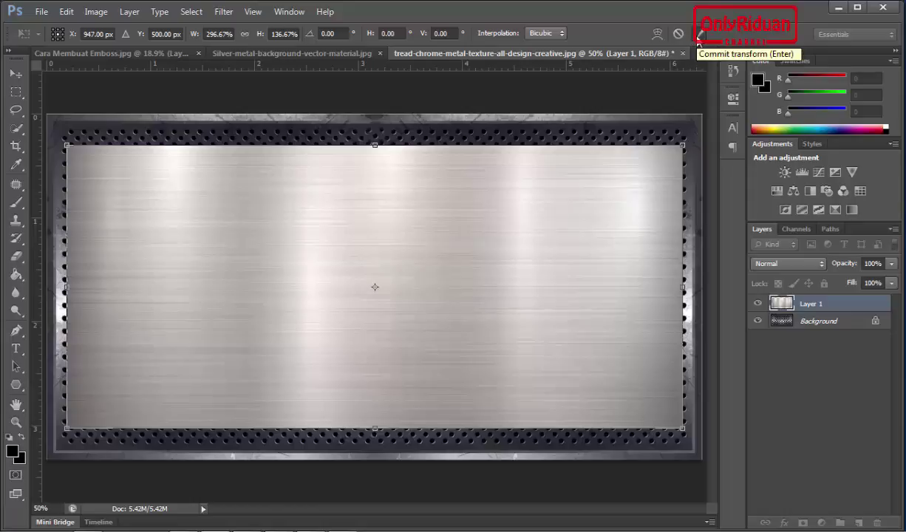
pyautogui.click(699, 35)
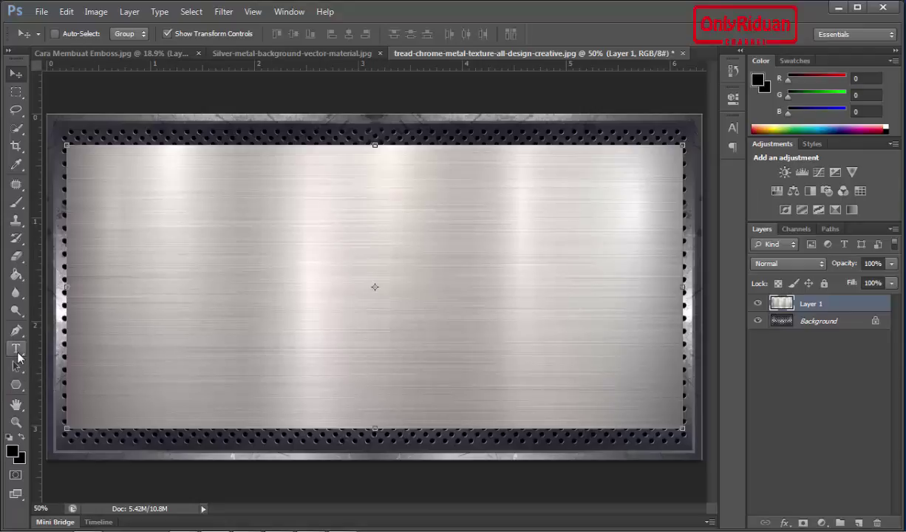
# Add black 12 pt Impact text reading 'Photoshop' on the metal plate.
pyautogui.click(16, 348)
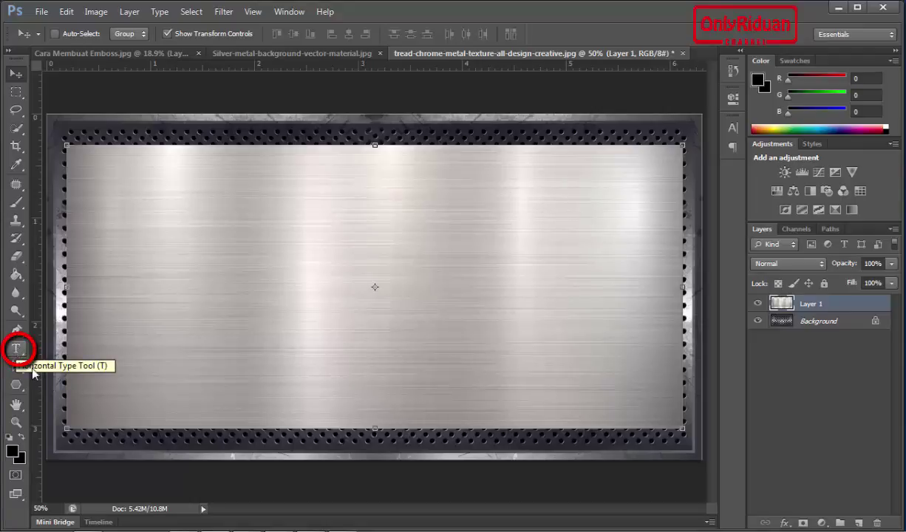
pyautogui.click(17, 348)
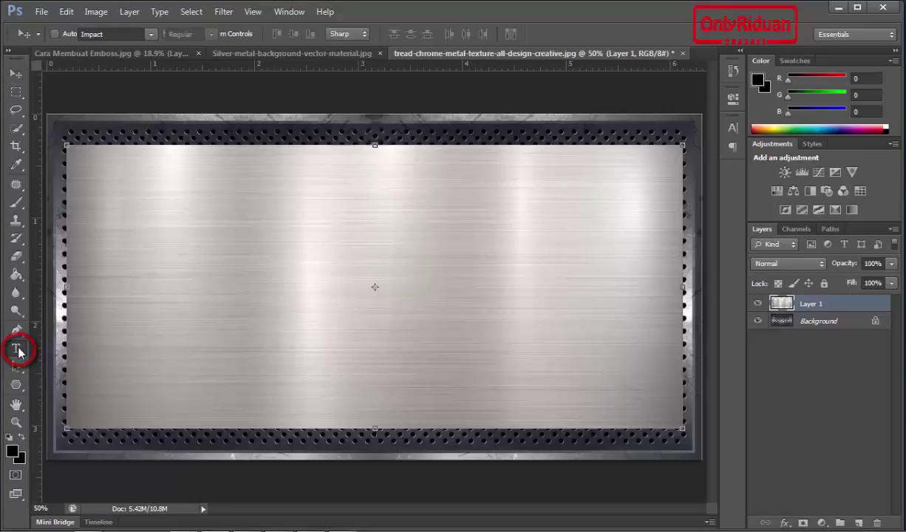
pyautogui.click(254, 260)
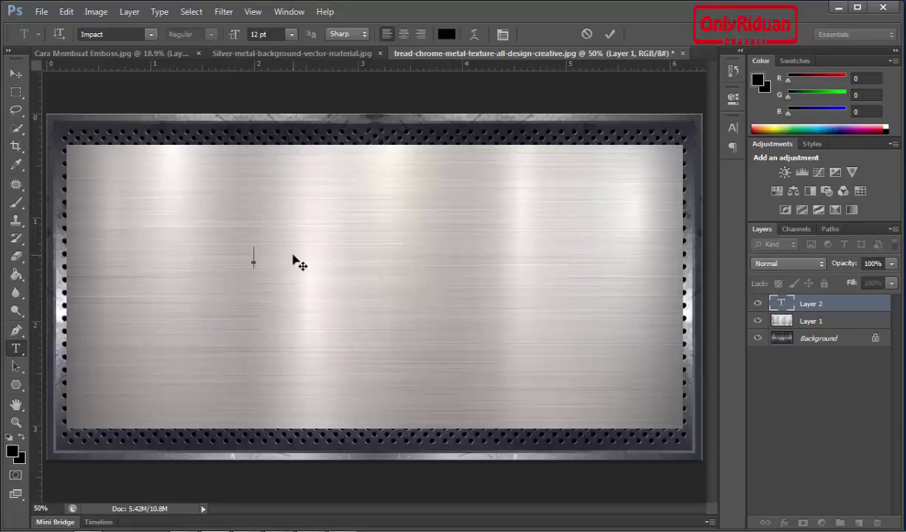
pyautogui.write('Phot')
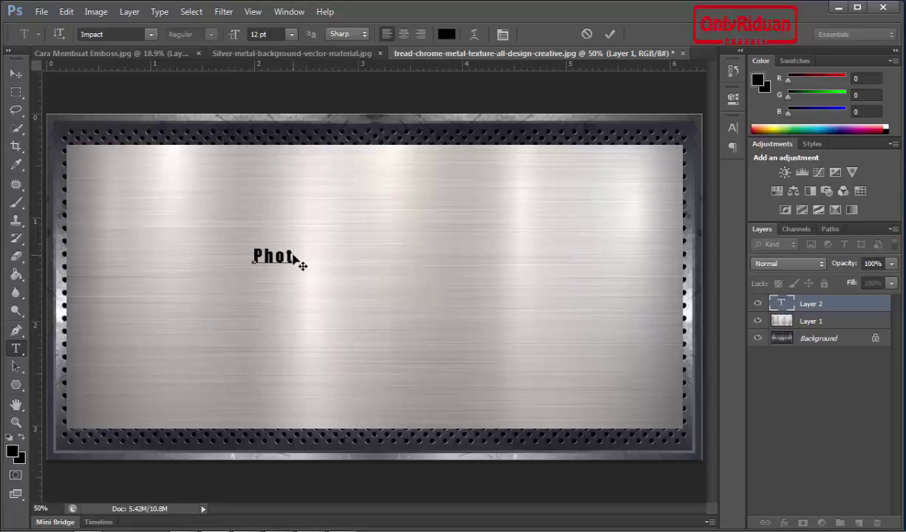
pyautogui.write('o')
pyautogui.write('shon')
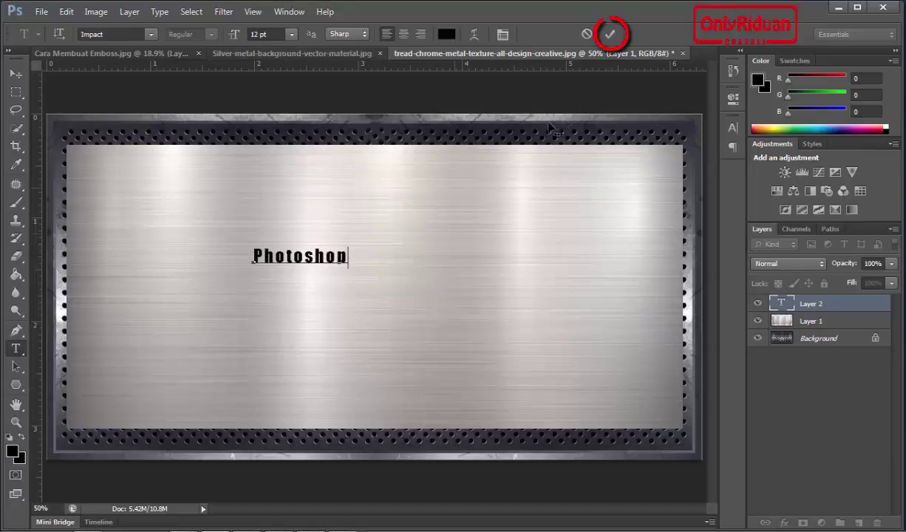
pyautogui.click(610, 34)
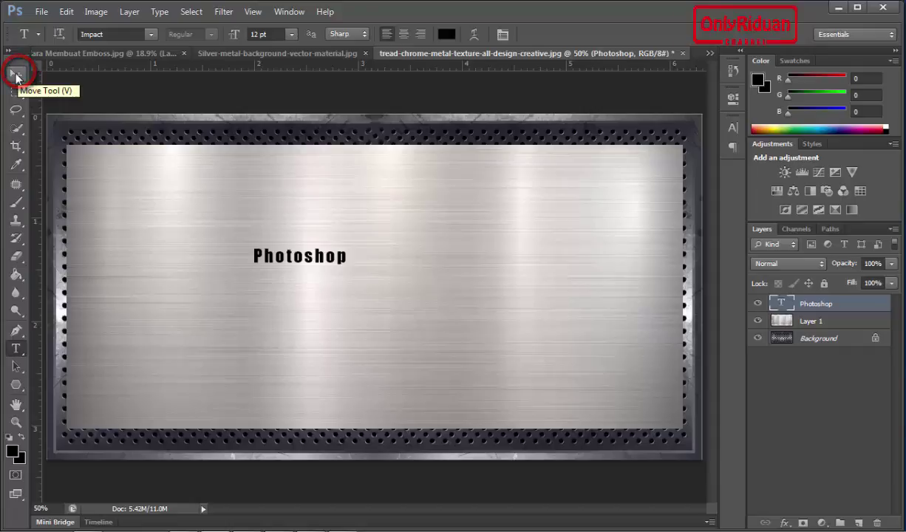
# Scale the Photoshop text to span most of the plate's width, nudged slightly right.
pyautogui.click(16, 74)
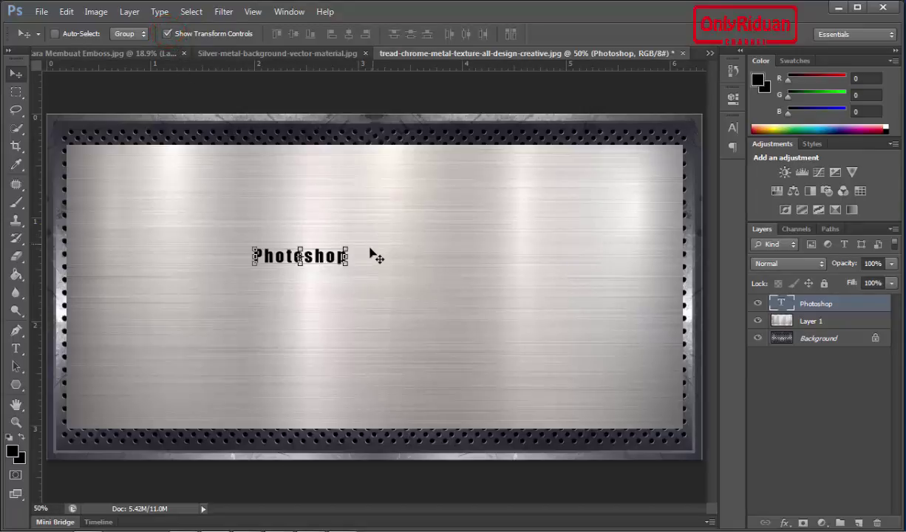
pyautogui.hotkey('ctrl', 't')
pyautogui.moveTo(347, 264); pyautogui.dragTo(573, 380)
pyautogui.moveTo(254, 247); pyautogui.dragTo(195, 235)
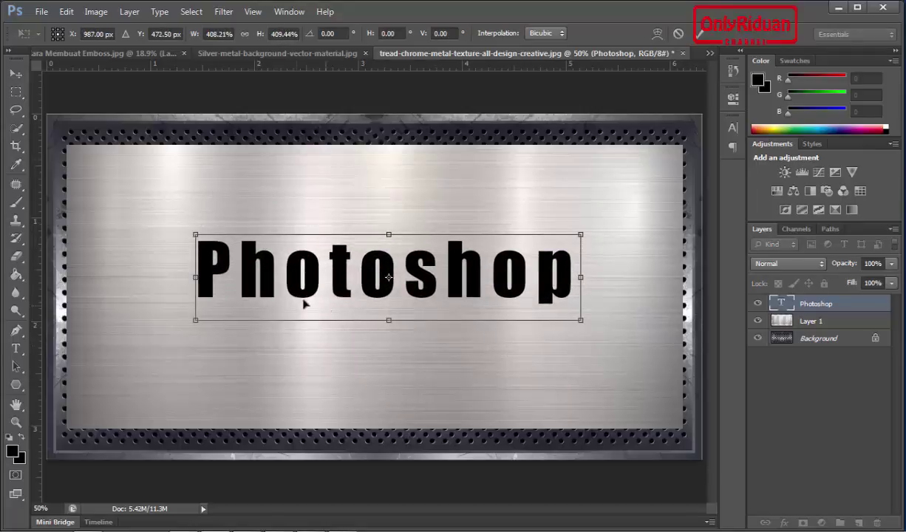
pyautogui.moveTo(581, 320)
pyautogui.mouseDown()
pyautogui.moveTo(602, 382)
pyautogui.moveTo(662, 352)
pyautogui.moveTo(673, 324)
pyautogui.moveTo(619, 279)
pyautogui.moveTo(540, 320)
pyautogui.mouseUp()
pyautogui.hotkey('ctrl', 'z')
pyautogui.moveTo(581, 322); pyautogui.dragTo(643, 369)
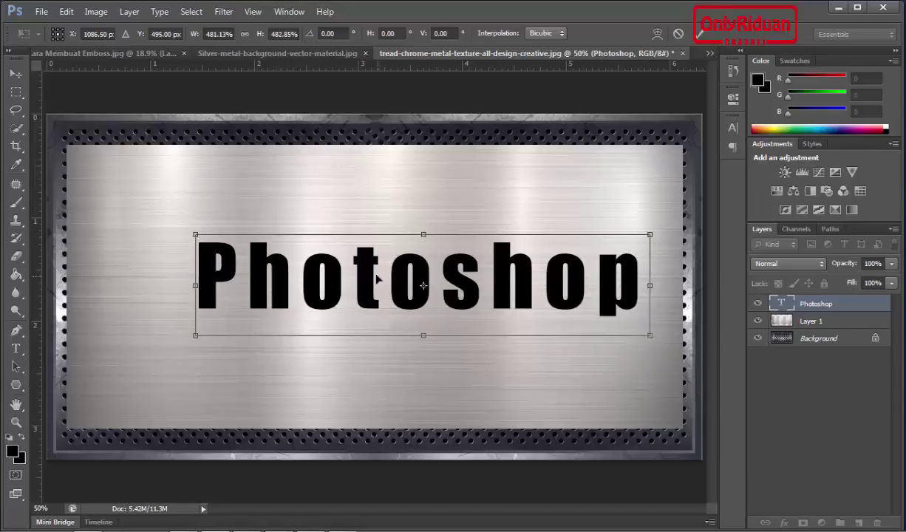
pyautogui.moveTo(376, 283); pyautogui.dragTo(385, 286)
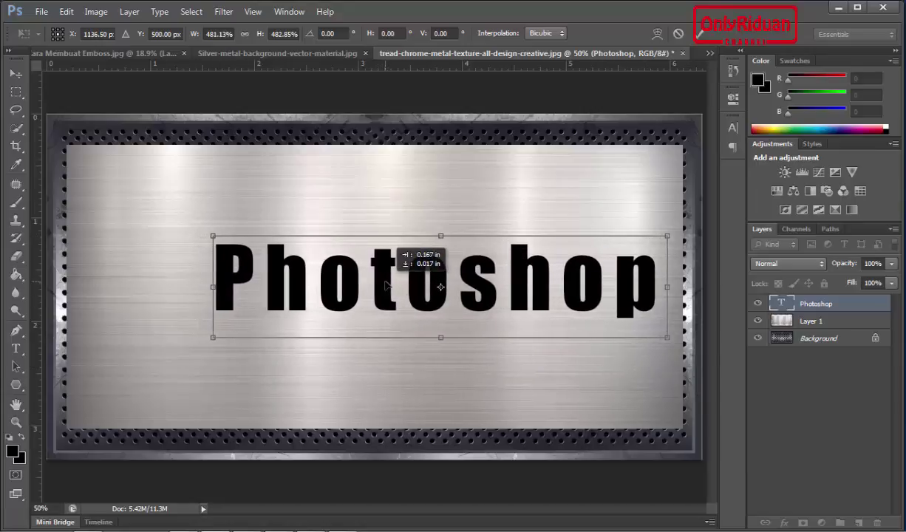
pyautogui.click(700, 34)
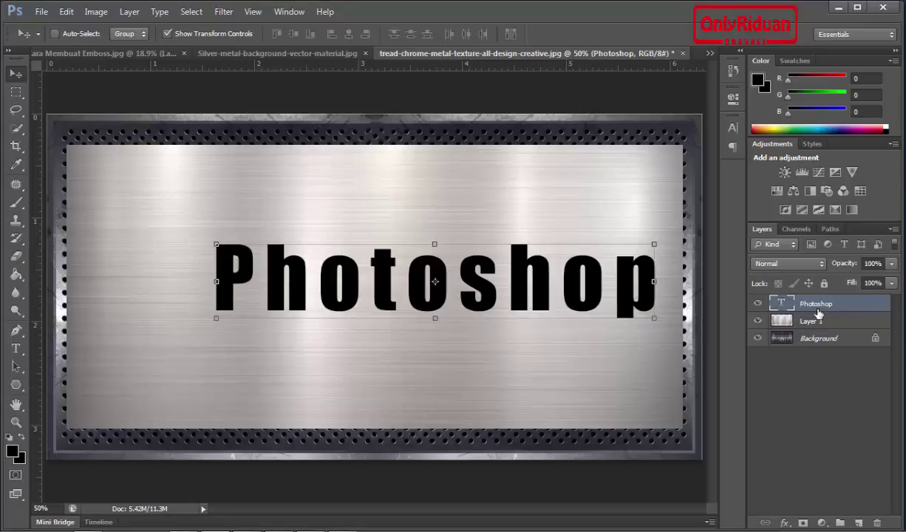
# Add a Bevel & Emboss layer style to the Photoshop text layer.
pyautogui.click(784, 523)
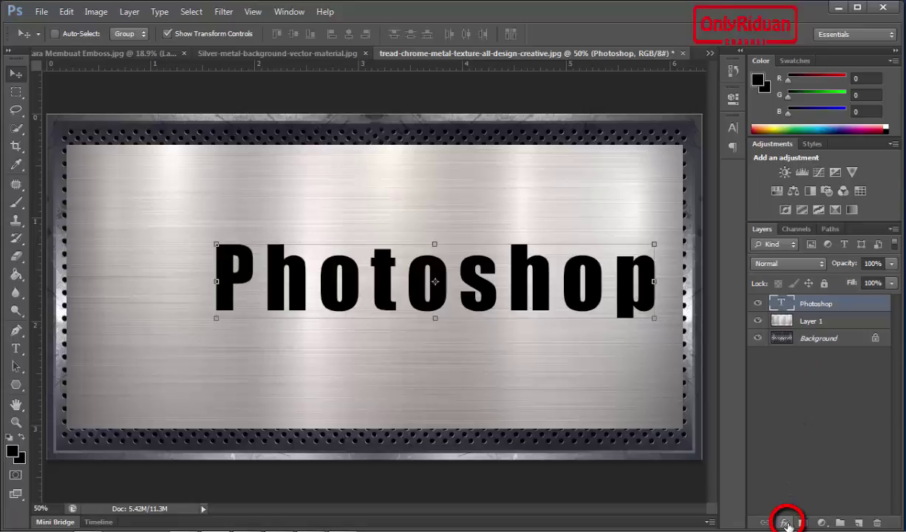
pyautogui.click(785, 523)
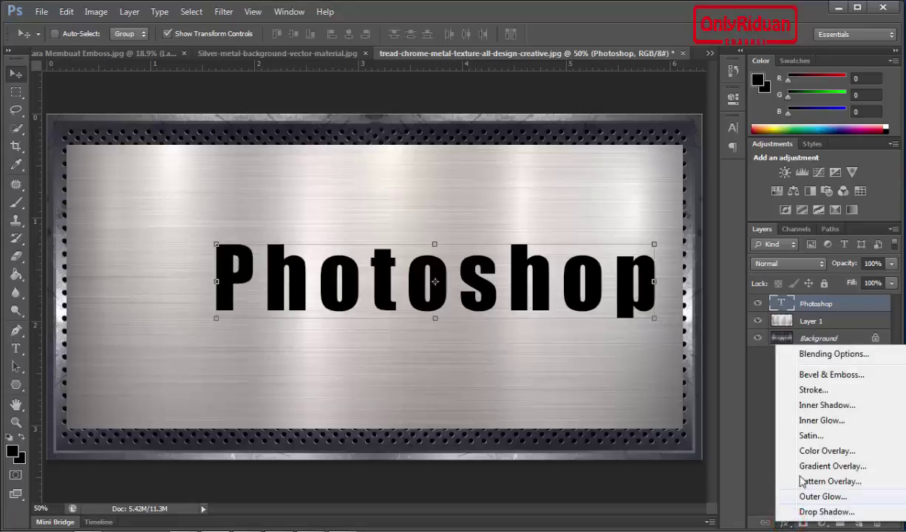
pyautogui.click(831, 374)
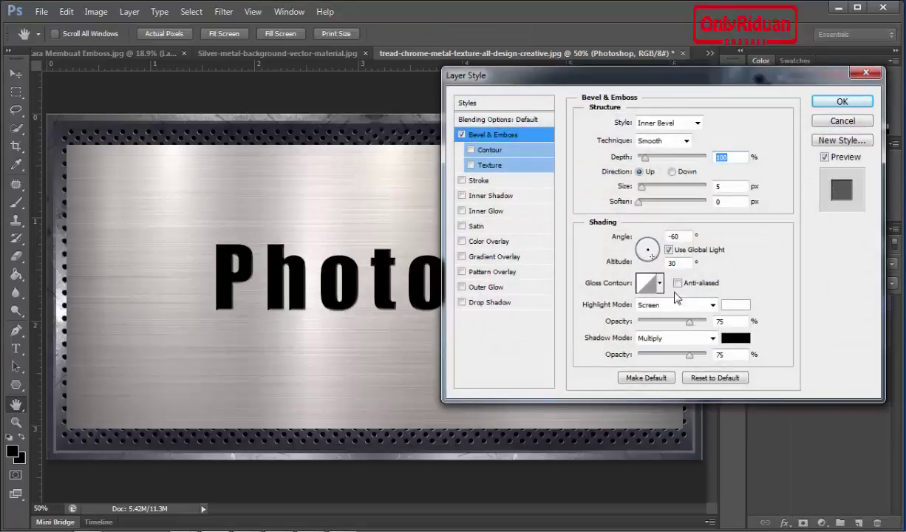
pyautogui.moveTo(534, 84); pyautogui.dragTo(524, 90)
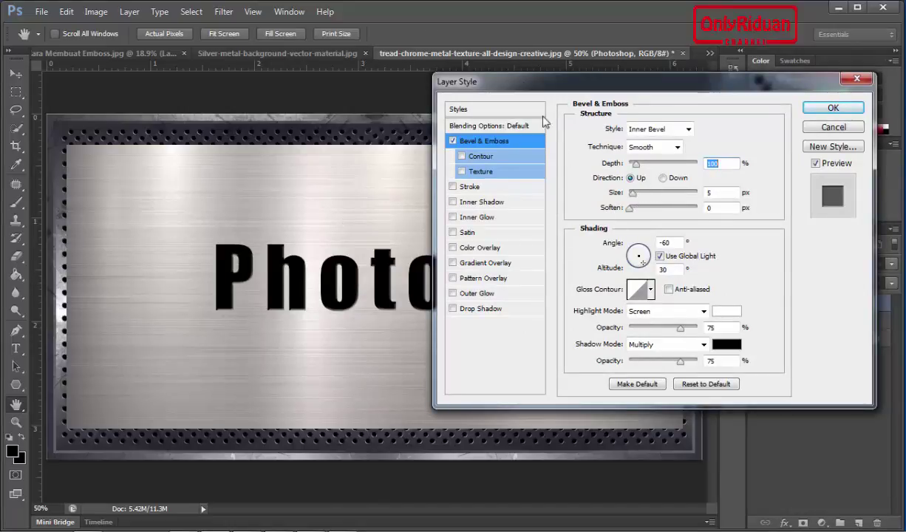
pyautogui.moveTo(534, 83); pyautogui.dragTo(485, 89)
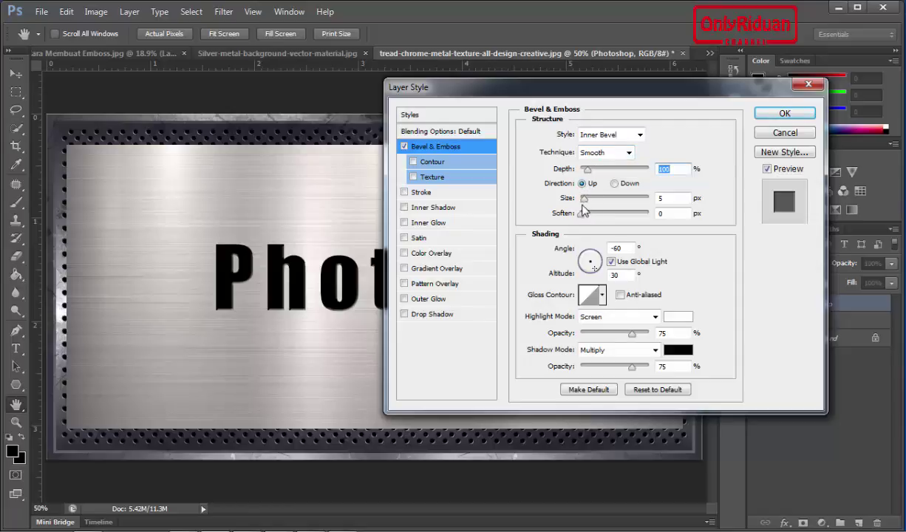
# Set the bevel to Size 10, Angle -141, Altitude 21, Depth 450, Soften 2.
pyautogui.moveTo(584, 203); pyautogui.dragTo(587, 203)
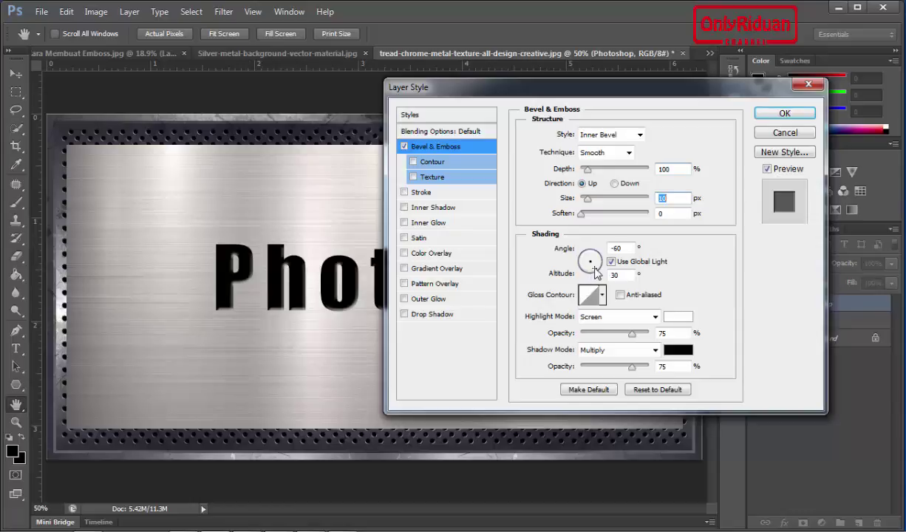
pyautogui.moveTo(596, 272); pyautogui.dragTo(597, 260)
pyautogui.click(595, 258)
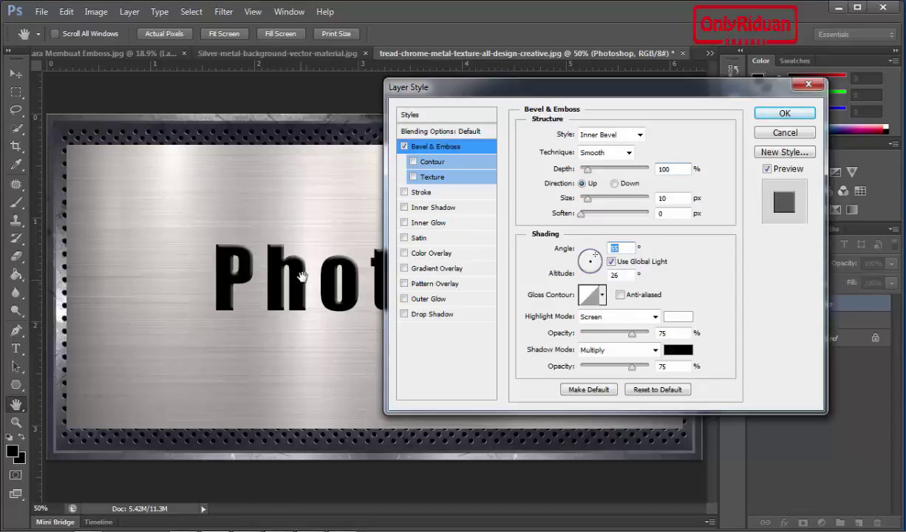
pyautogui.moveTo(597, 259); pyautogui.dragTo(589, 272)
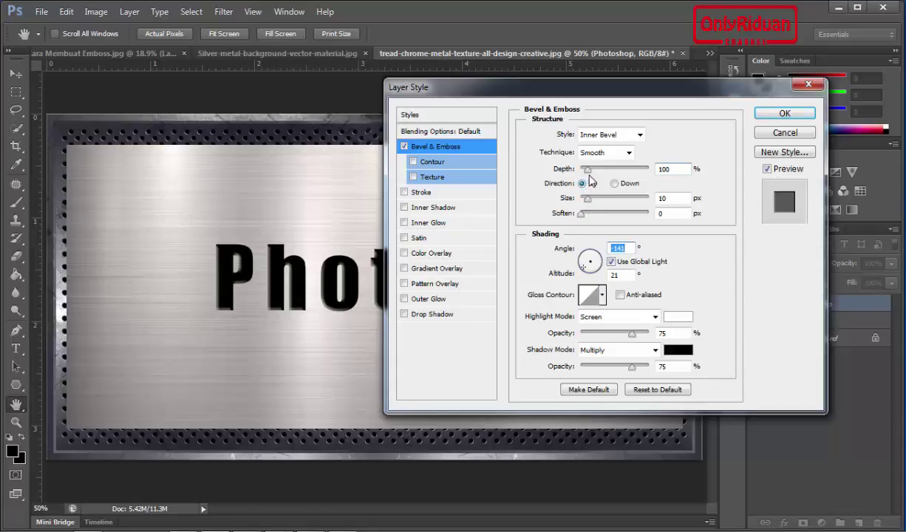
pyautogui.moveTo(588, 170); pyautogui.dragTo(612, 180)
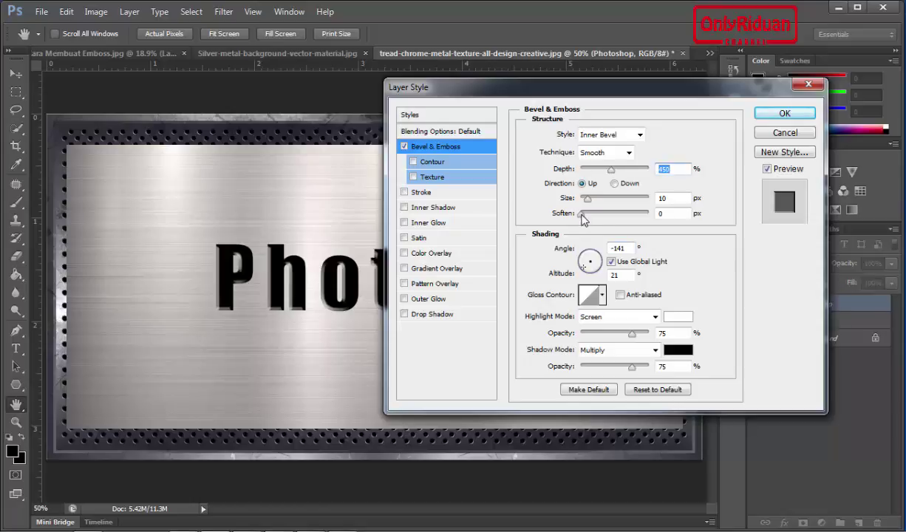
pyautogui.click(581, 214)
pyautogui.click(593, 219)
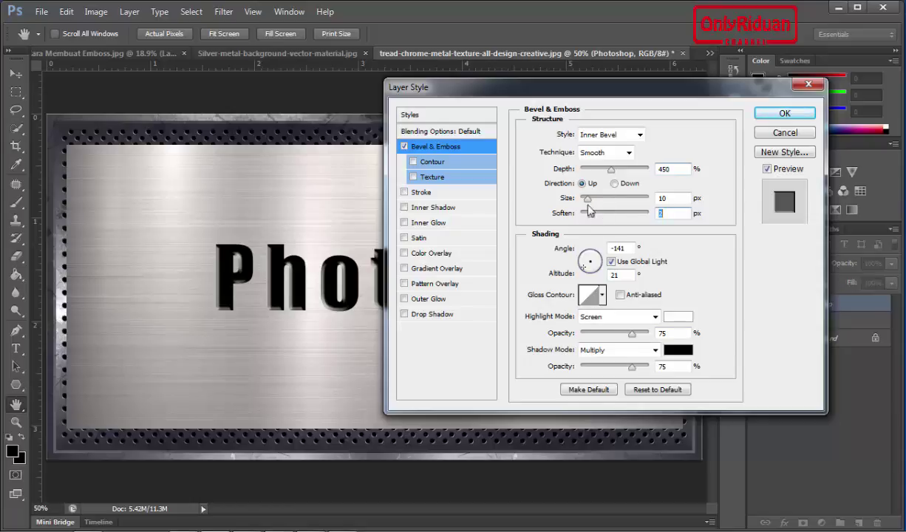
pyautogui.click(784, 113)
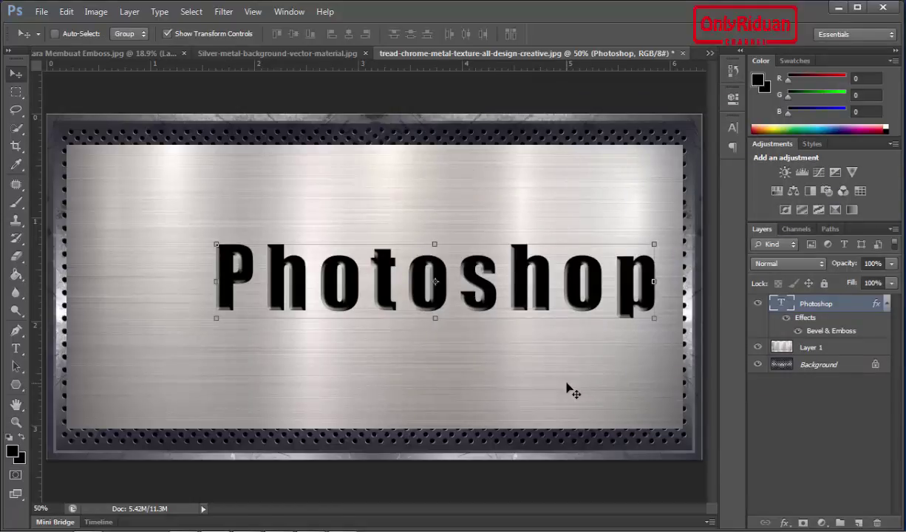
# Nudge the embossed Photoshop text slightly up and left on the metal plate.
pyautogui.click(94, 53)
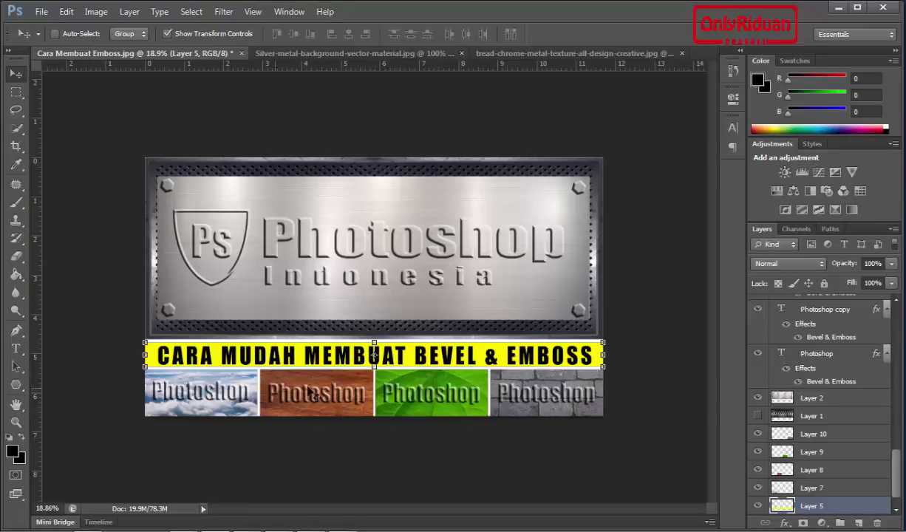
pyautogui.click(518, 53)
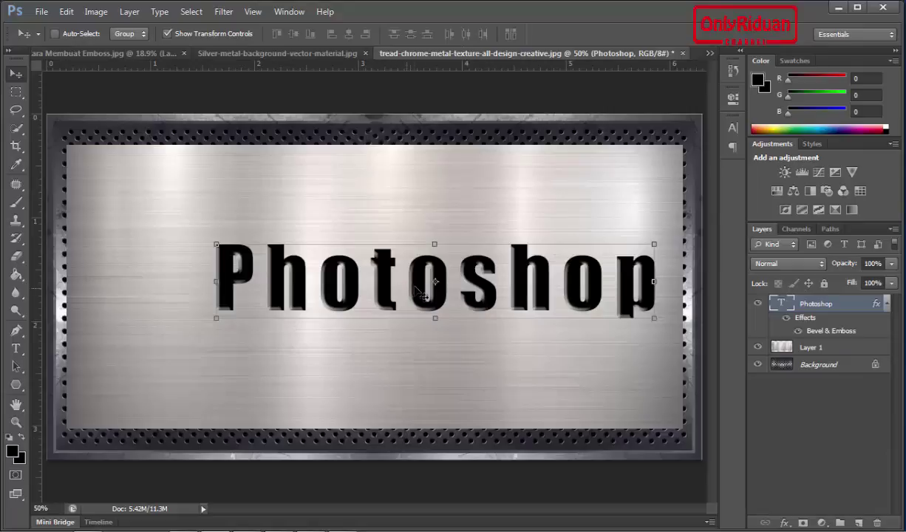
pyautogui.moveTo(404, 288)
pyautogui.mouseDown()
pyautogui.moveTo(400, 273)
pyautogui.moveTo(395, 280)
pyautogui.mouseUp()
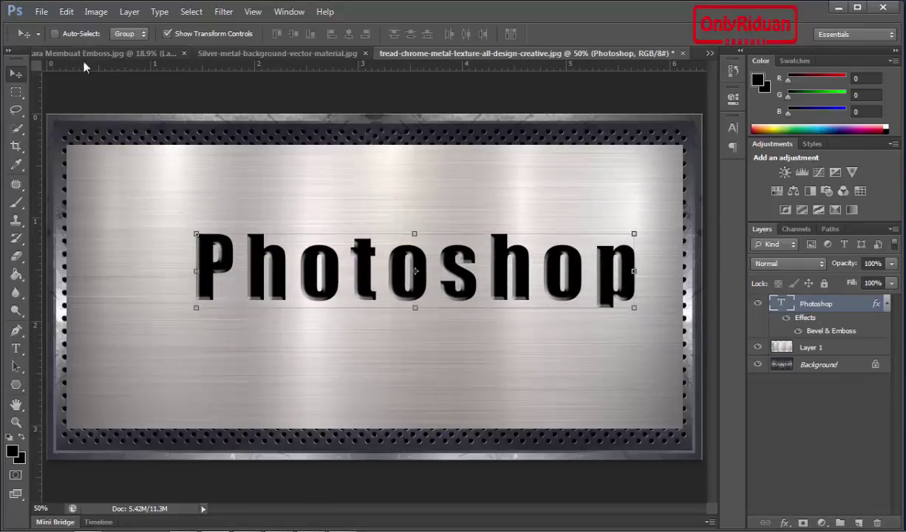
pyautogui.click(42, 13)
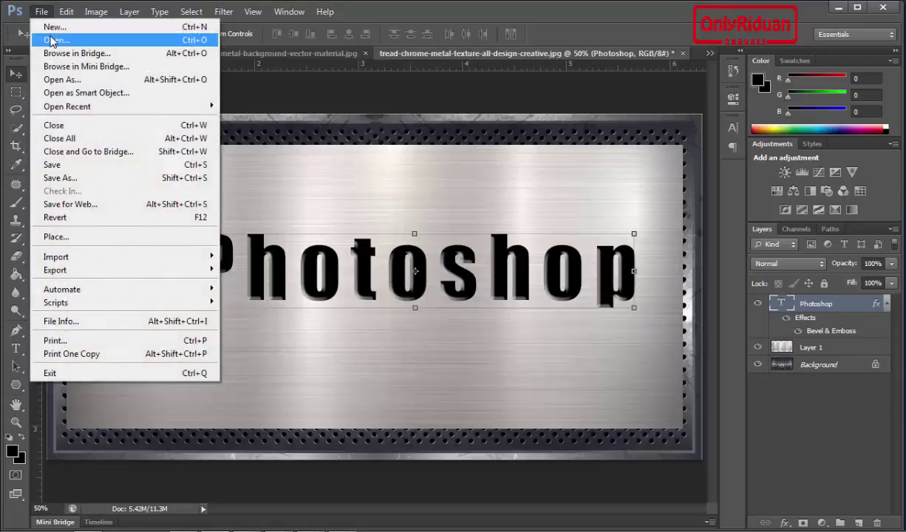
# Open tekstur kayu antik (3).jpg and drag a copy of the embossed Photoshop text onto it.
pyautogui.click(55, 39)
pyautogui.click(386, 370)
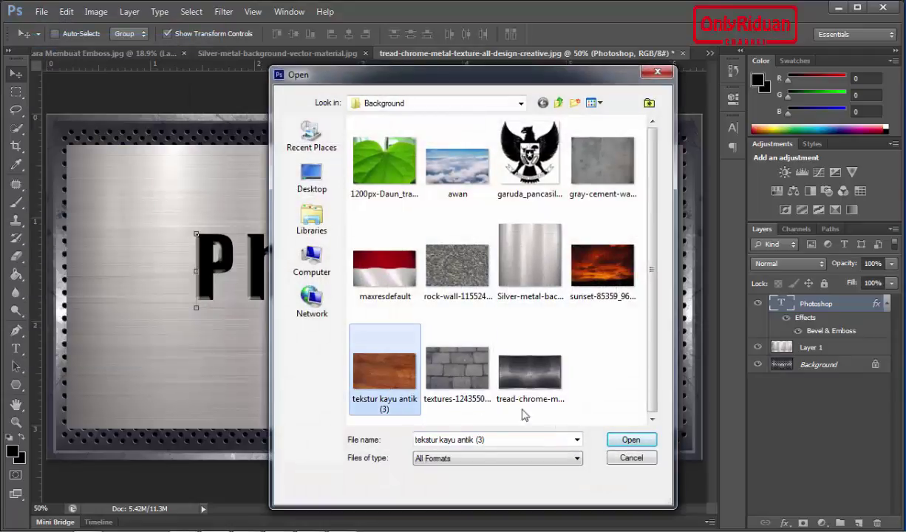
pyautogui.click(629, 440)
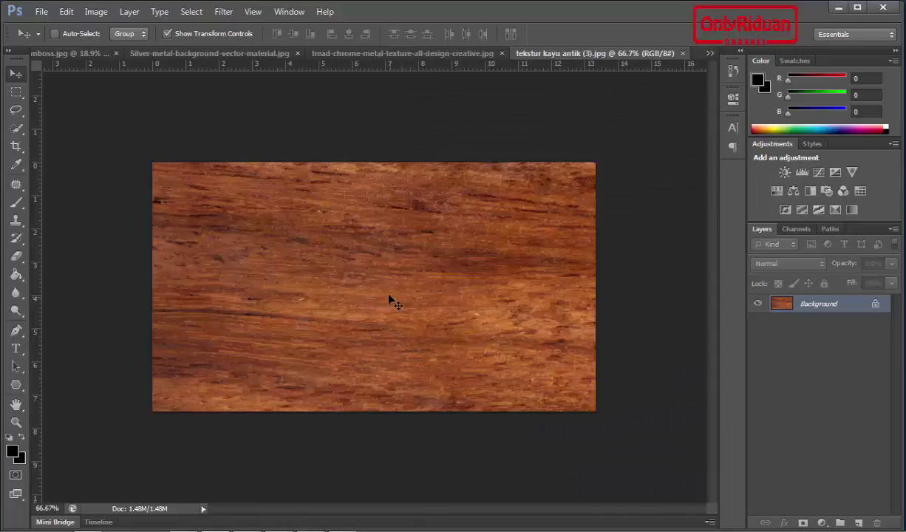
pyautogui.click(373, 54)
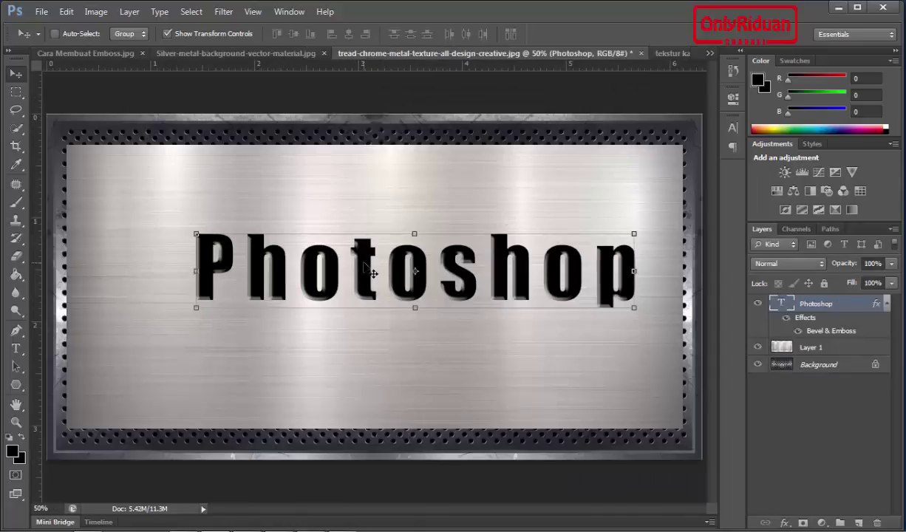
pyautogui.moveTo(373, 274)
pyautogui.mouseDown()
pyautogui.moveTo(663, 61)
pyautogui.moveTo(515, 184)
pyautogui.mouseUp()
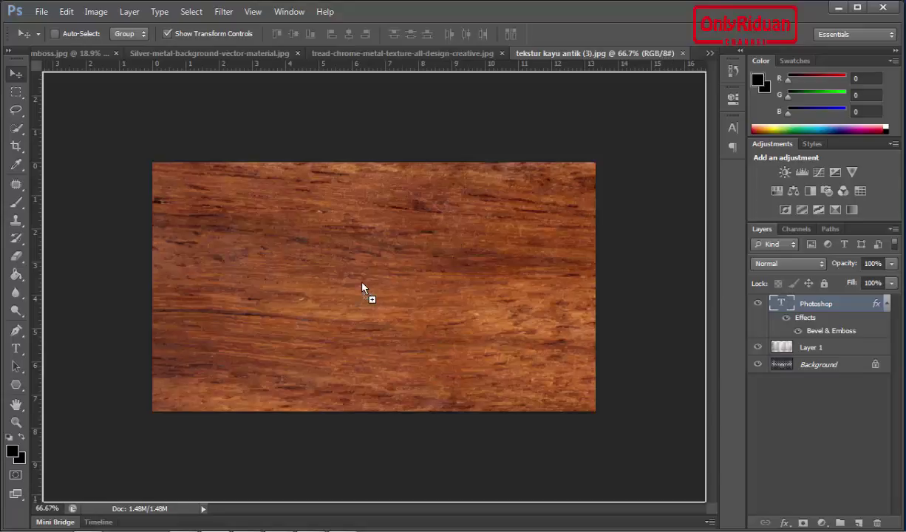
pyautogui.moveTo(362, 287)
pyautogui.mouseDown()
pyautogui.moveTo(412, 293)
pyautogui.moveTo(389, 289)
pyautogui.mouseUp()
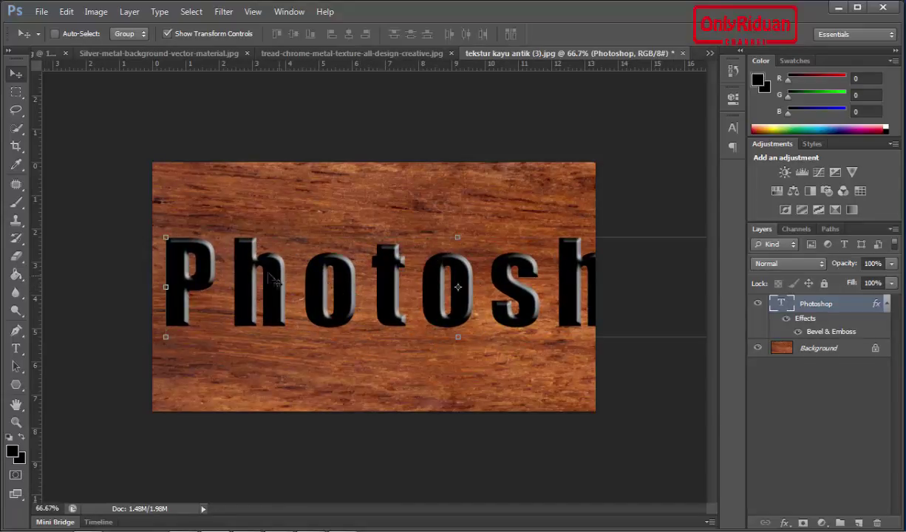
# Scale the copied text to about 58% and centre it on the wood texture.
pyautogui.hotkey('ctrl', 't')
pyautogui.moveTo(220, 294)
pyautogui.mouseDown()
pyautogui.moveTo(417, 295)
pyautogui.moveTo(164, 293)
pyautogui.mouseUp()
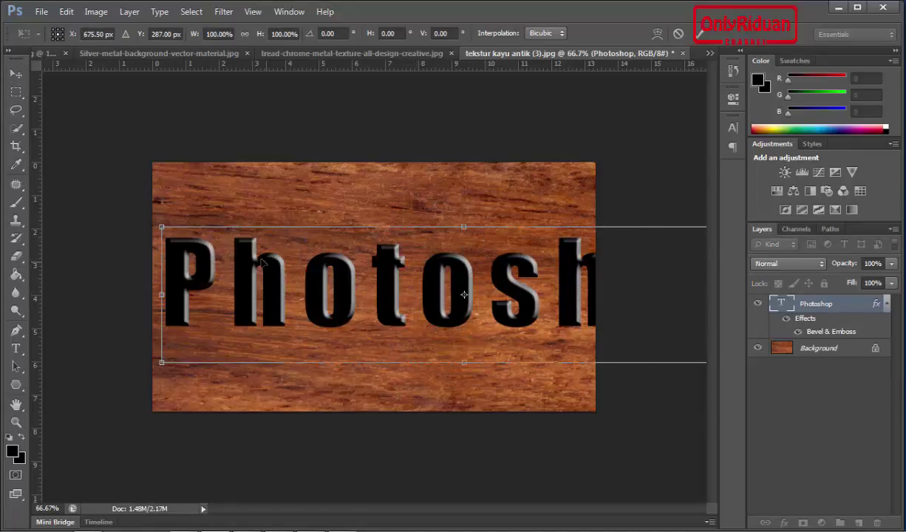
pyautogui.moveTo(161, 227); pyautogui.dragTo(415, 283)
pyautogui.moveTo(548, 323)
pyautogui.mouseDown()
pyautogui.moveTo(336, 281)
pyautogui.moveTo(353, 282)
pyautogui.mouseUp()
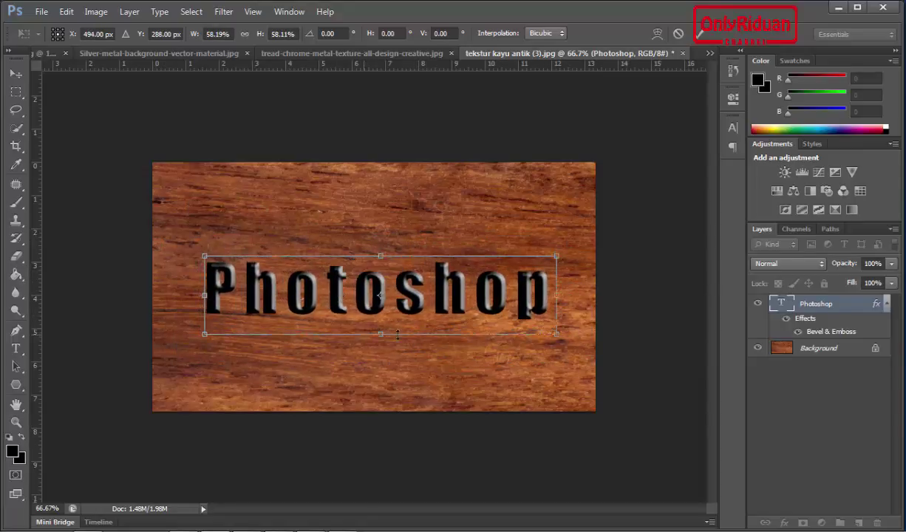
pyautogui.click(698, 33)
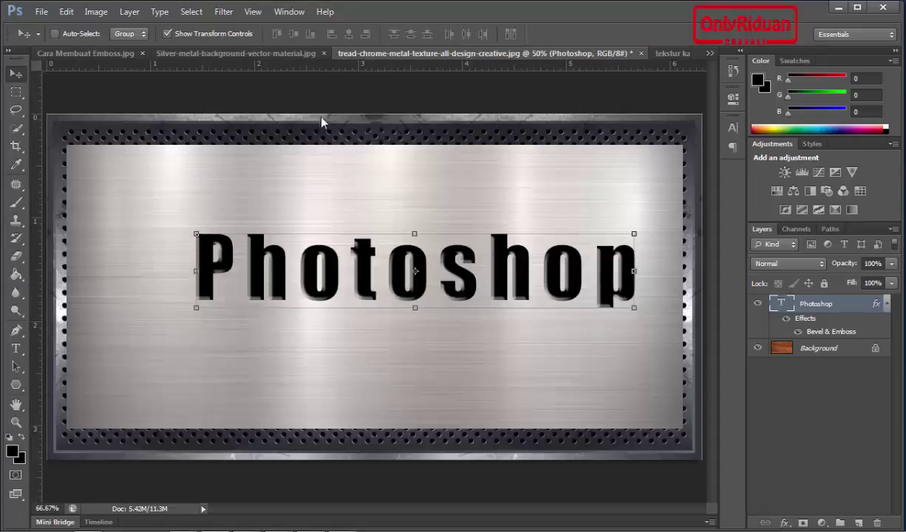
pyautogui.moveTo(342, 74); pyautogui.dragTo(303, 272)
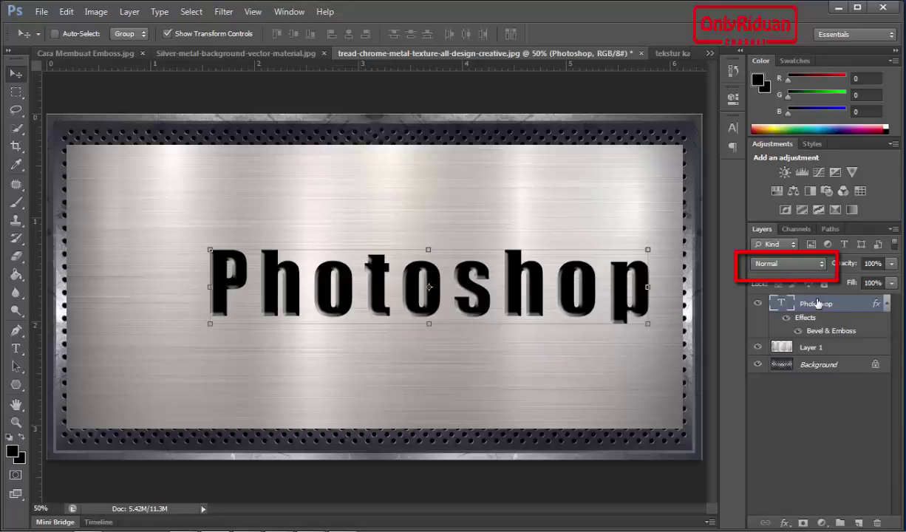
# Set the Photoshop text layer's blend mode to Screen, also dropping a copy onto the wood.
pyautogui.click(816, 269)
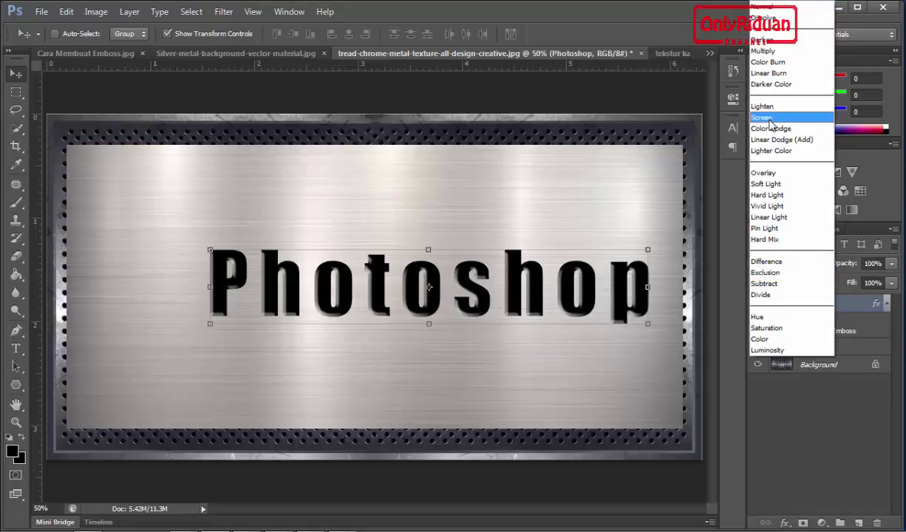
pyautogui.click(770, 121)
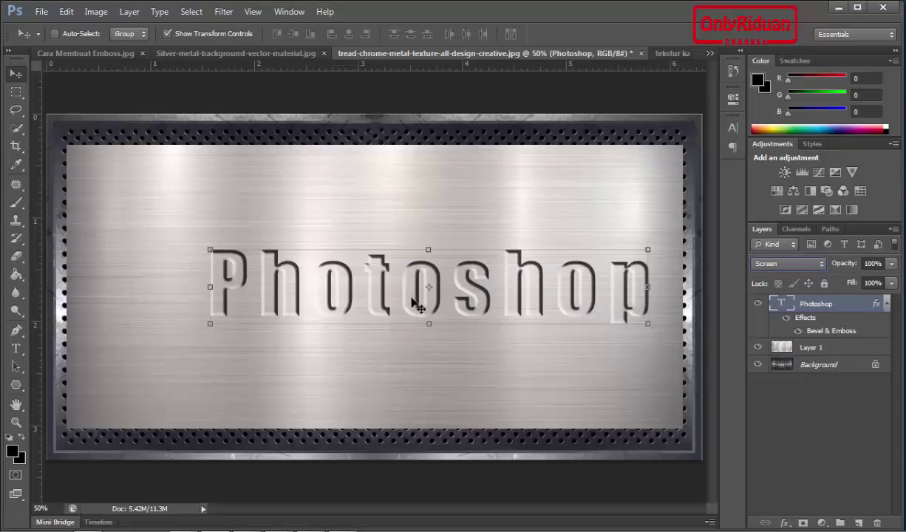
pyautogui.moveTo(287, 271); pyautogui.dragTo(668, 57)
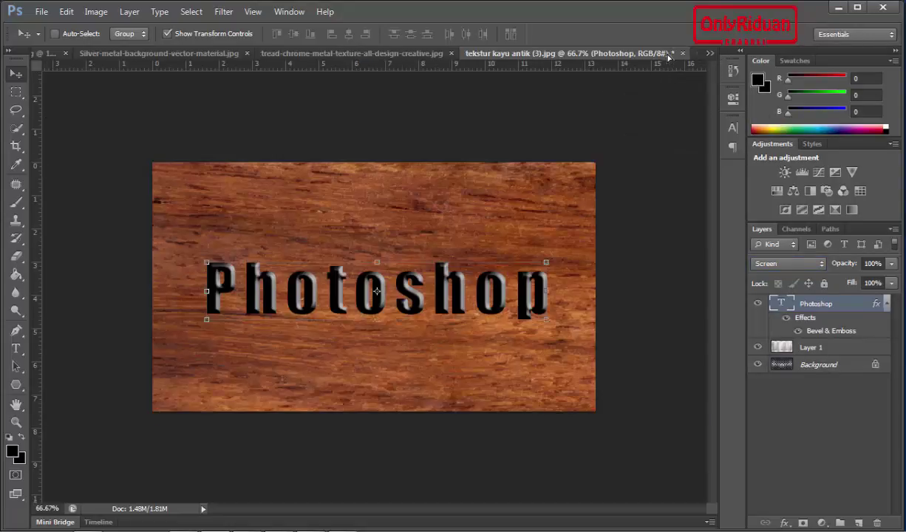
pyautogui.moveTo(668, 57)
pyautogui.mouseDown()
pyautogui.moveTo(386, 229)
pyautogui.moveTo(280, 210)
pyautogui.moveTo(264, 198)
pyautogui.mouseUp()
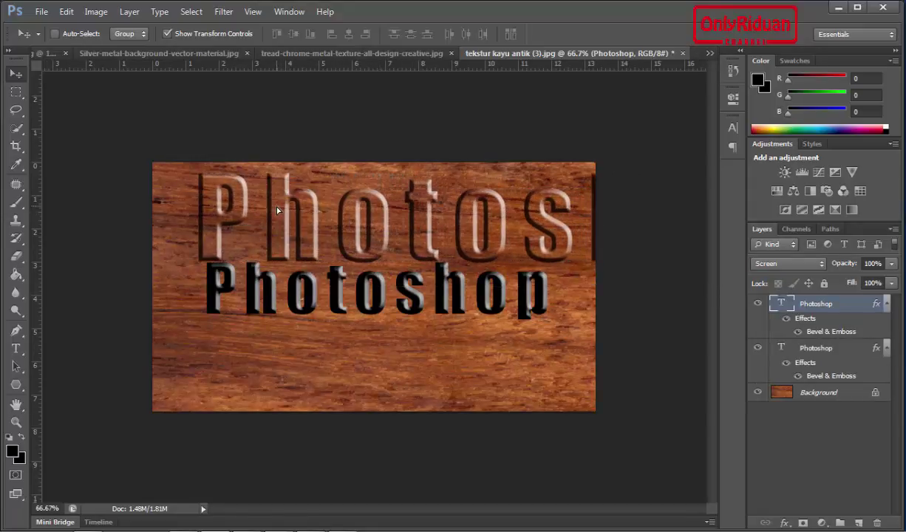
pyautogui.click(378, 55)
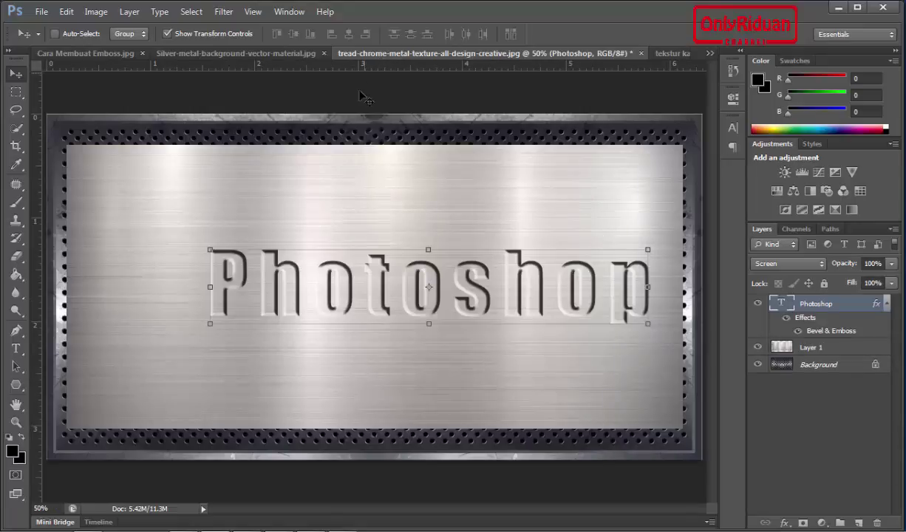
pyautogui.click(798, 263)
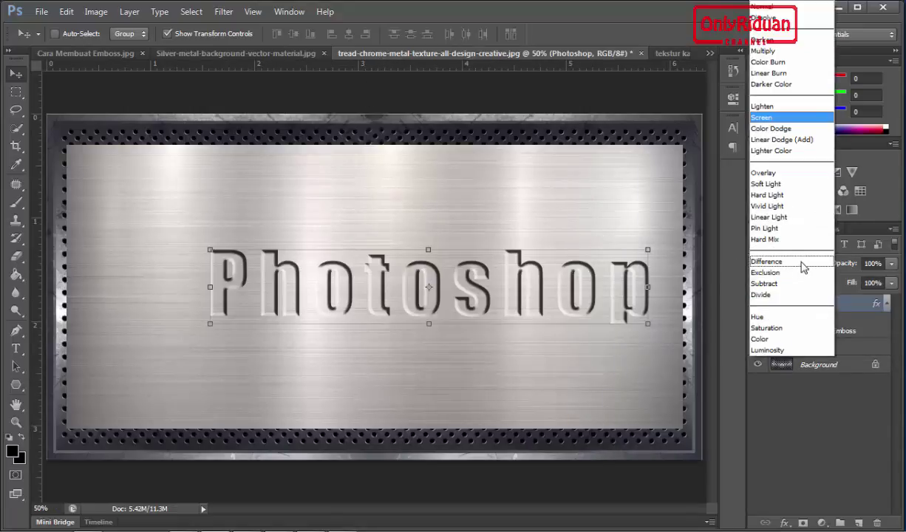
pyautogui.click(761, 117)
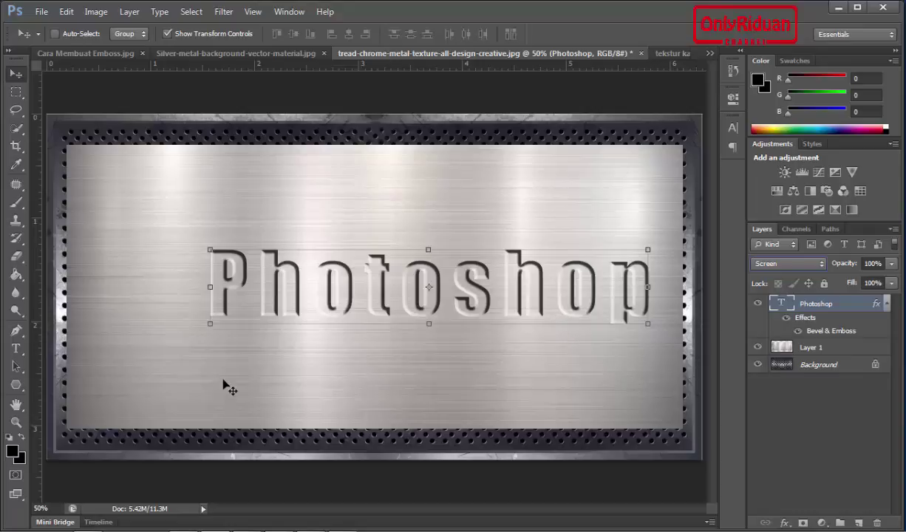
# Add black Impact 'Indonesia' text below Photoshop and enlarge it to about 26.62 pt.
pyautogui.click(22, 353)
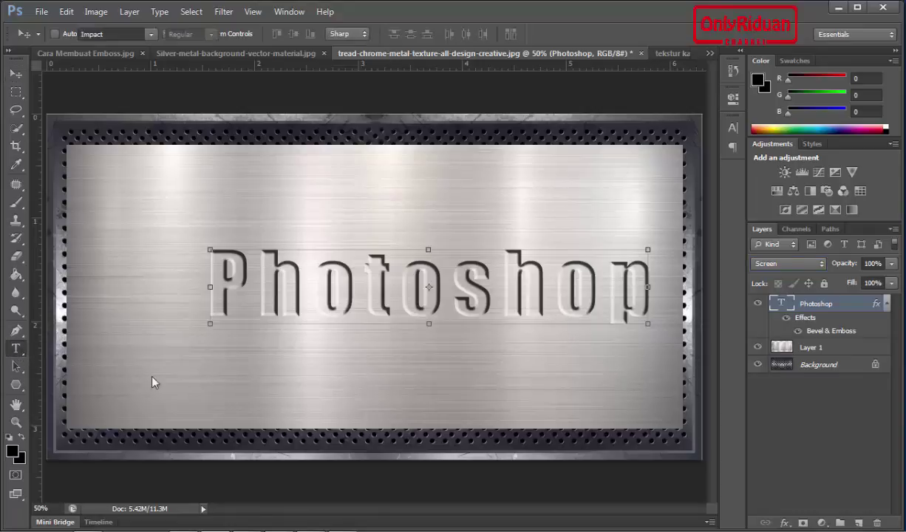
pyautogui.click(207, 346)
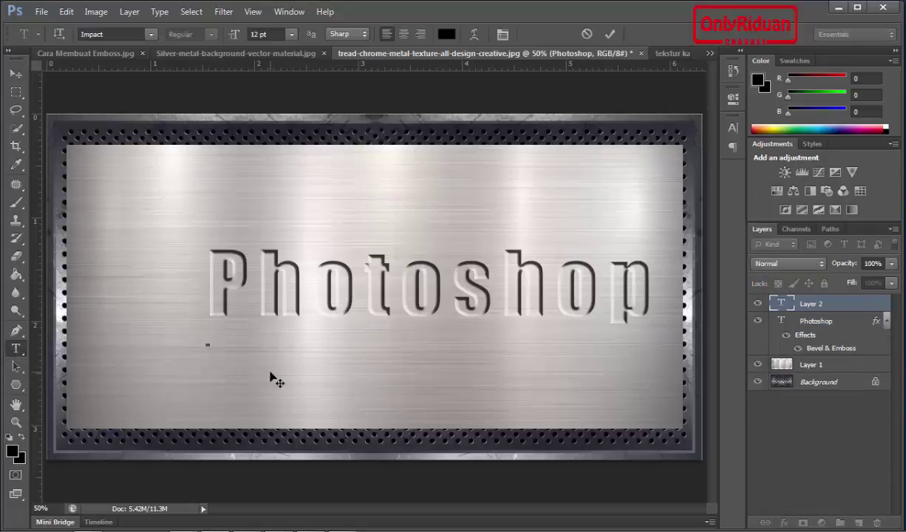
pyautogui.write('Indo')
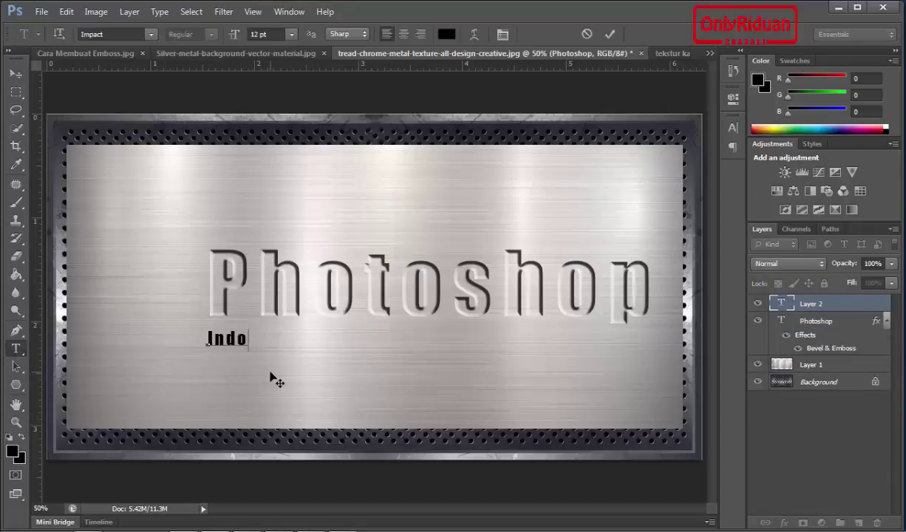
pyautogui.write('nesia')
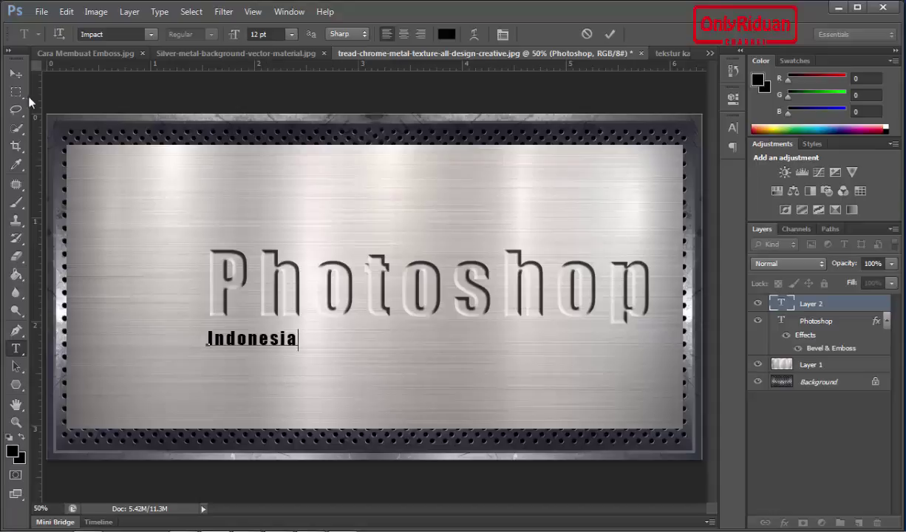
pyautogui.click(16, 73)
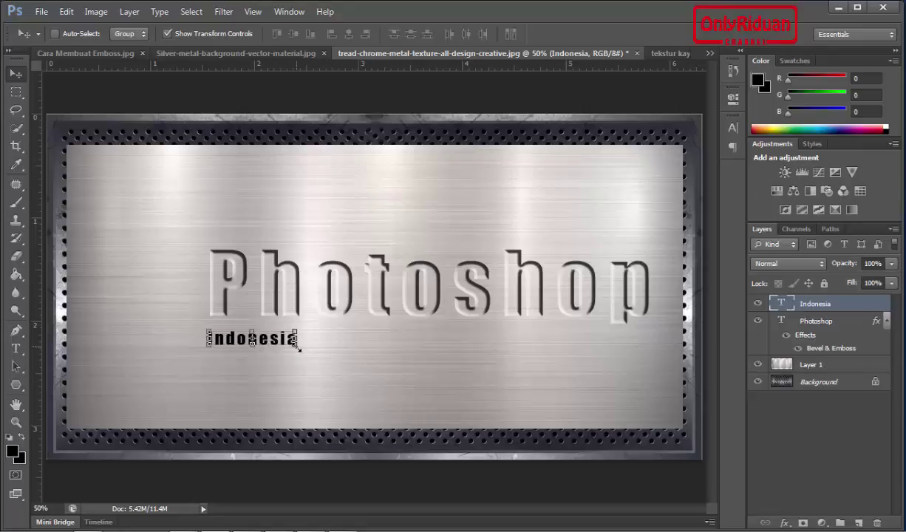
pyautogui.moveTo(299, 347)
pyautogui.mouseDown()
pyautogui.moveTo(407, 375)
pyautogui.moveTo(362, 361)
pyautogui.mouseUp()
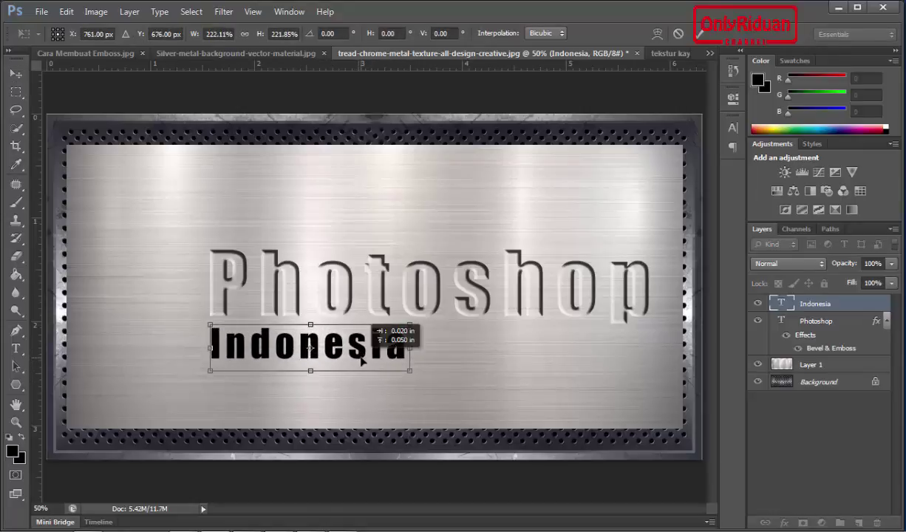
pyautogui.press('Return')
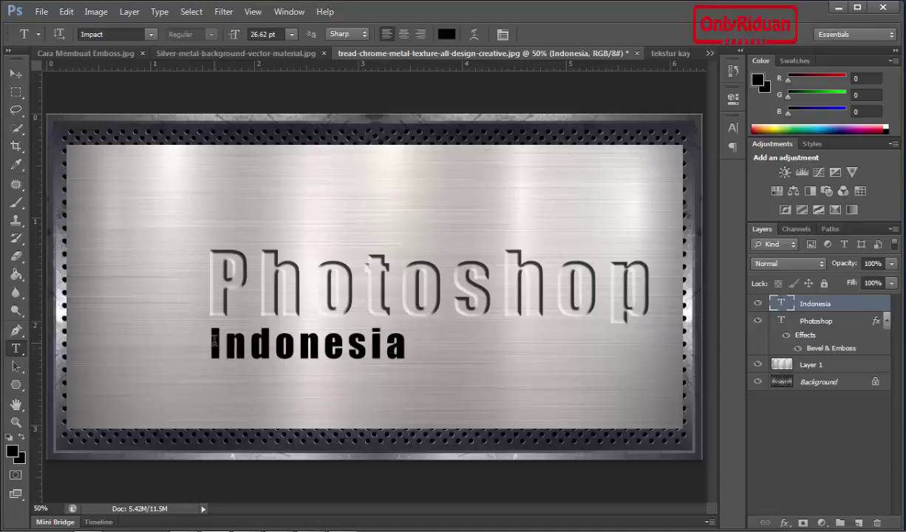
pyautogui.moveTo(214, 339); pyautogui.dragTo(400, 350)
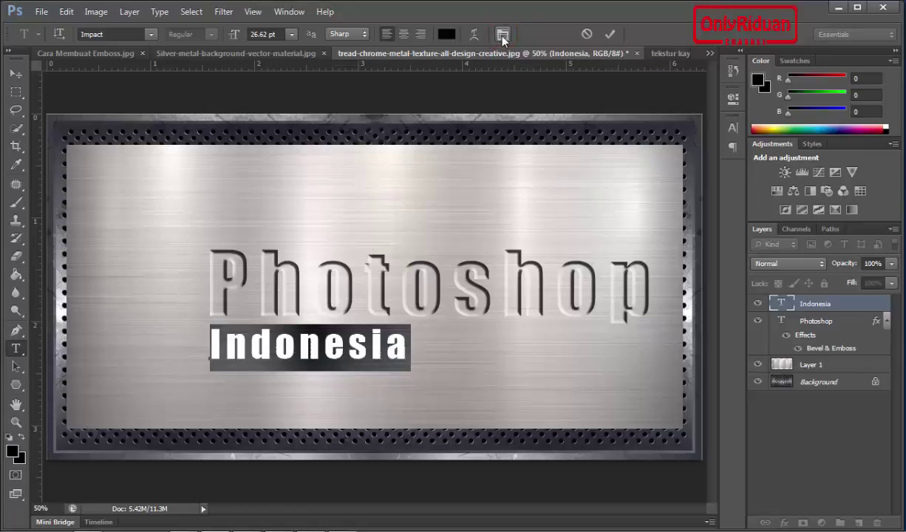
# Widen the Indonesia text's letter tracking to 300 in the Character panel and commit.
pyautogui.click(502, 35)
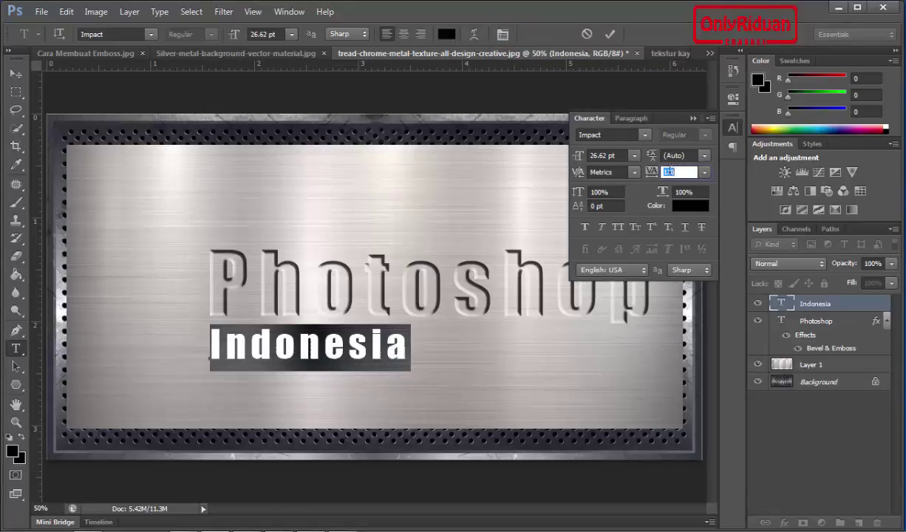
pyautogui.click(676, 171)
pyautogui.doubleClick(669, 172)
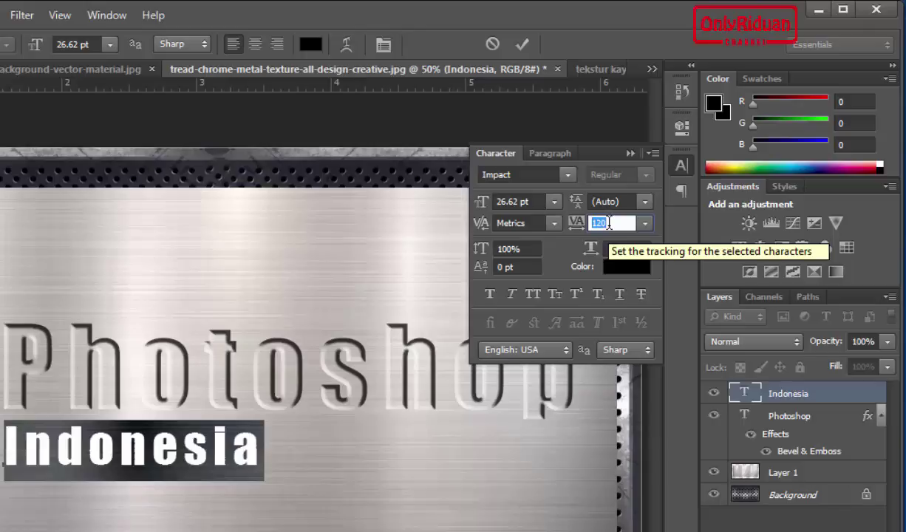
pyautogui.press('Down')
pyautogui.press('Down')
pyautogui.press('Down')
pyautogui.press('Down')
pyautogui.press('Down')
pyautogui.press('Down')
pyautogui.press('Down')
pyautogui.press('Down')
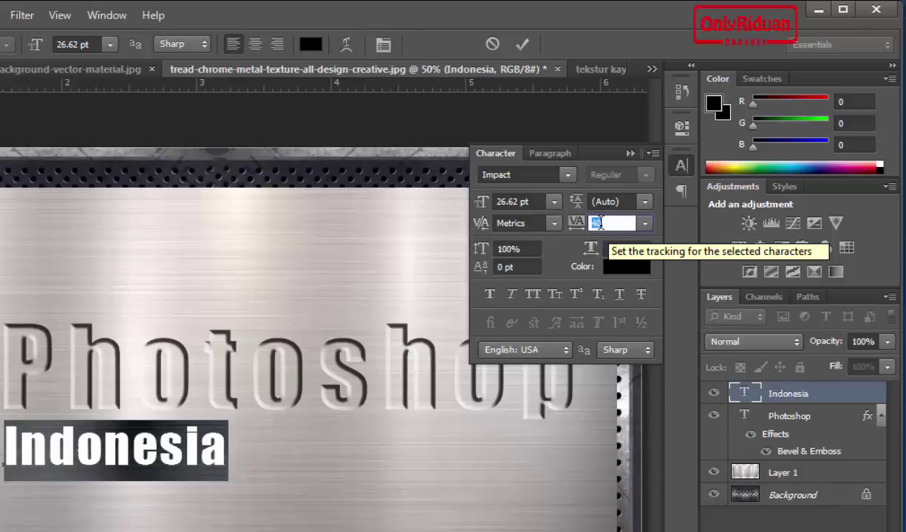
pyautogui.press('Up')
pyautogui.press('Up')
pyautogui.press('Up')
pyautogui.press('Up')
pyautogui.press('Up')
pyautogui.press('Up')
pyautogui.press('Up')
pyautogui.press('Up')
pyautogui.press('Up')
pyautogui.press('Up')
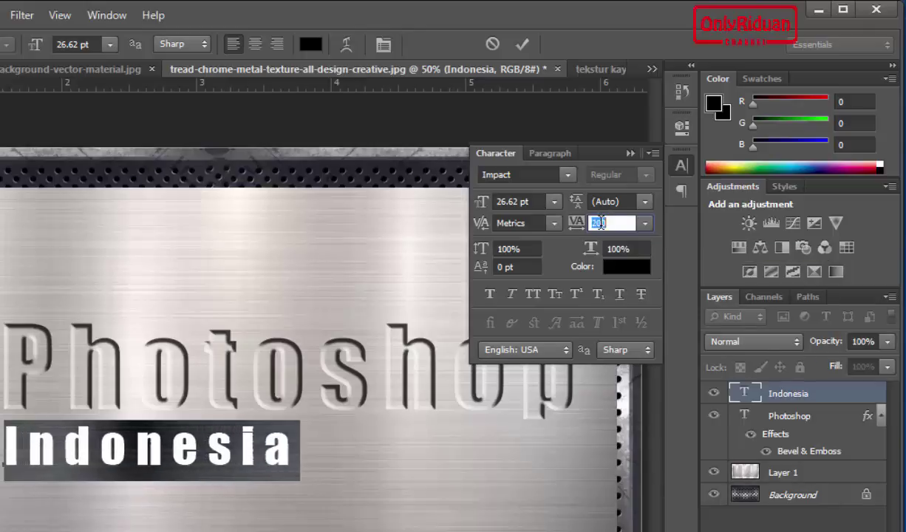
pyautogui.press('Up')
pyautogui.press('Up')
pyautogui.press('Up')
pyautogui.press('Up')
pyautogui.press('Up')
pyautogui.press('Up')
pyautogui.press('Up')
pyautogui.press('Up')
pyautogui.press('Up')
pyautogui.press('Up')
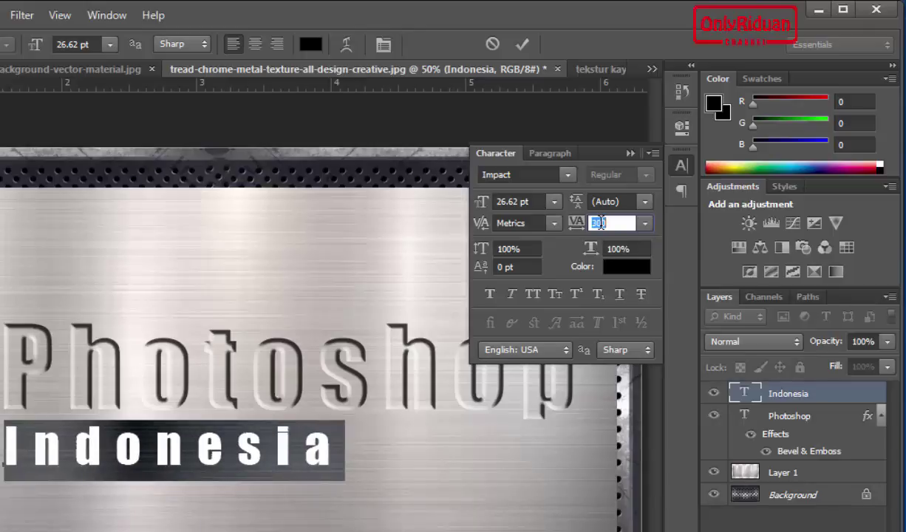
pyautogui.click(523, 46)
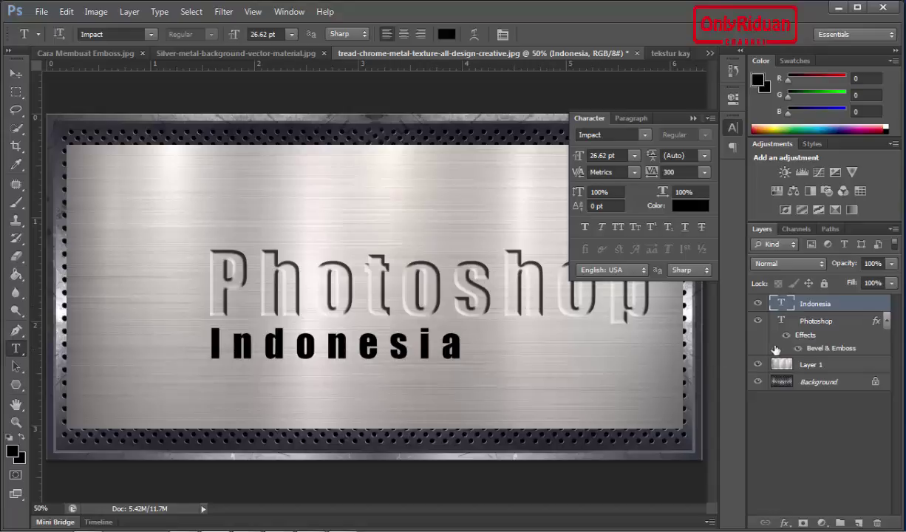
pyautogui.click(815, 320)
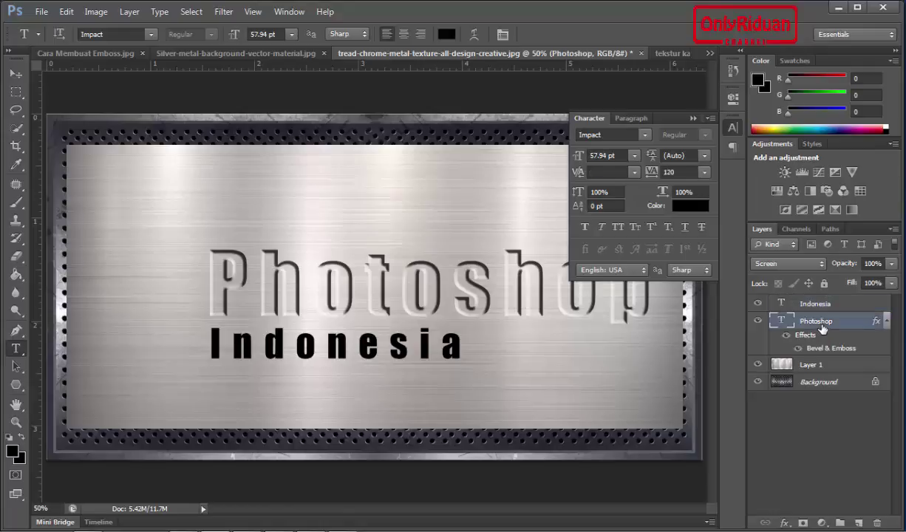
# Copy the Photoshop layer's Bevel & Emboss style and paste it onto the Indonesia layer.
pyautogui.click(692, 118)
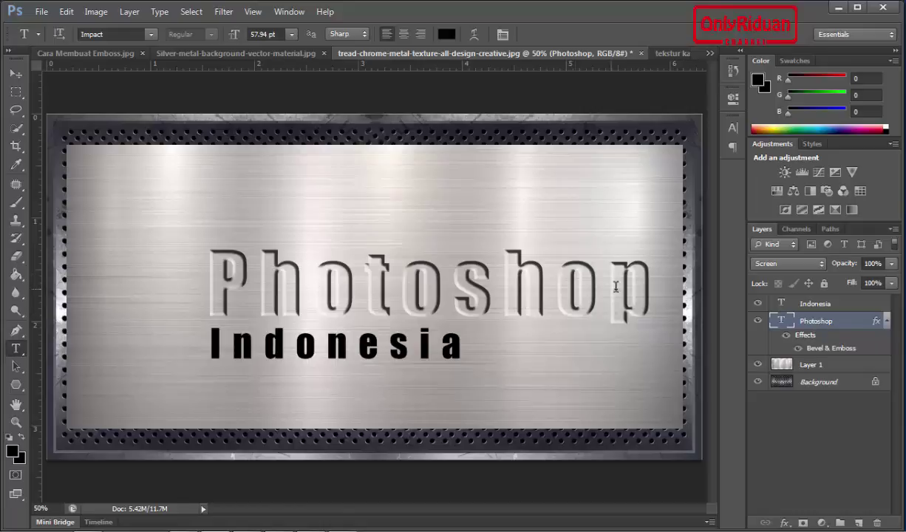
pyautogui.rightClick(816, 326)
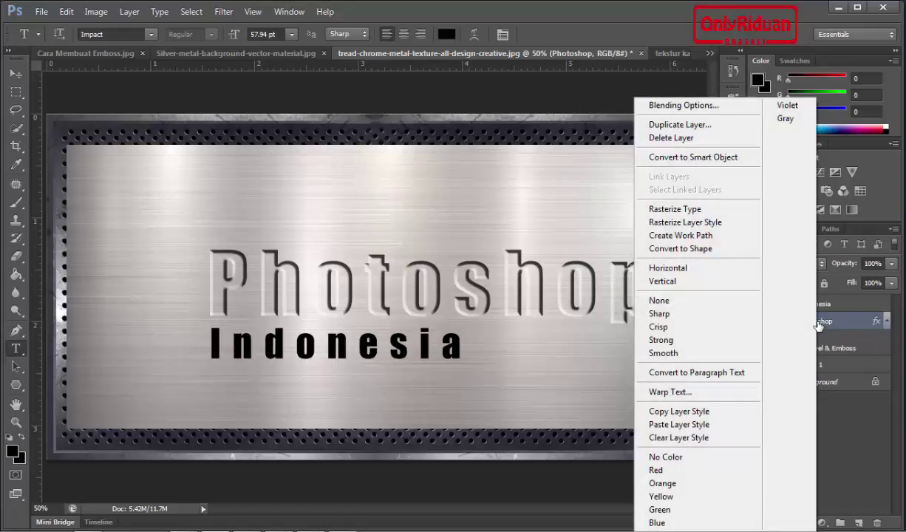
pyautogui.click(700, 416)
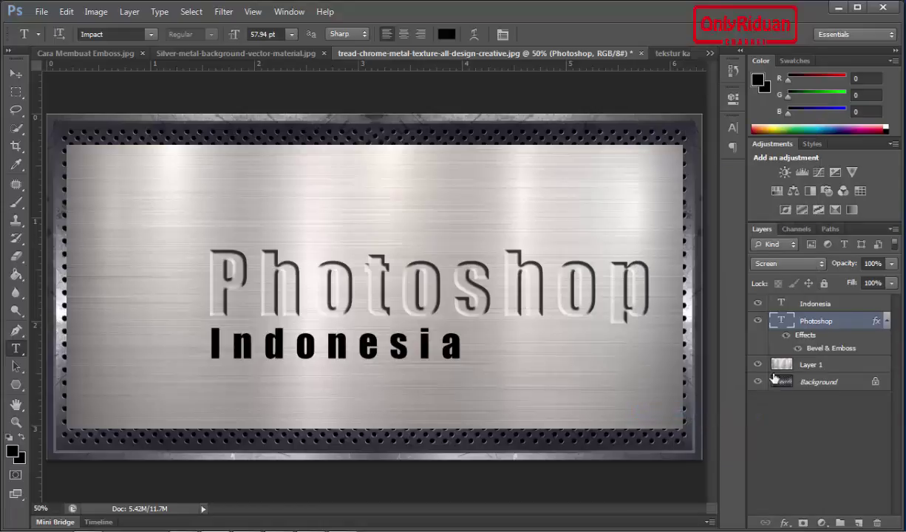
pyautogui.click(830, 307)
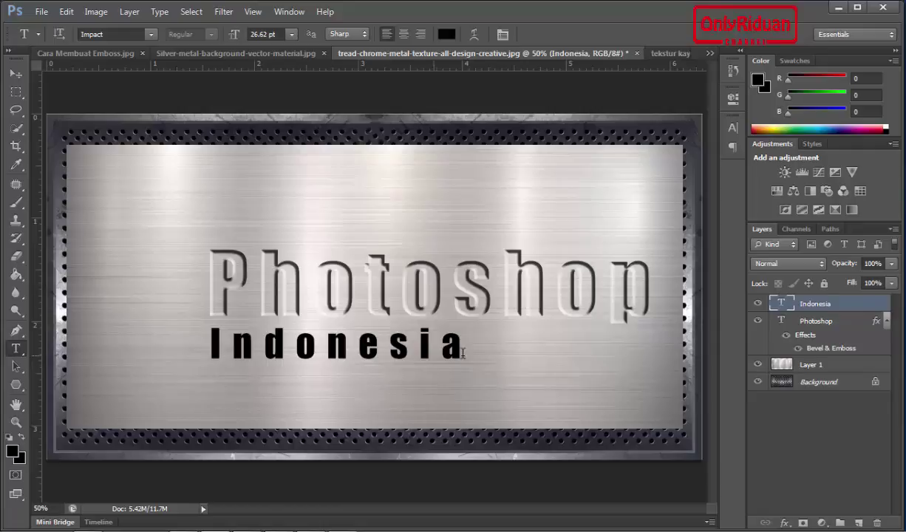
pyautogui.rightClick(814, 307)
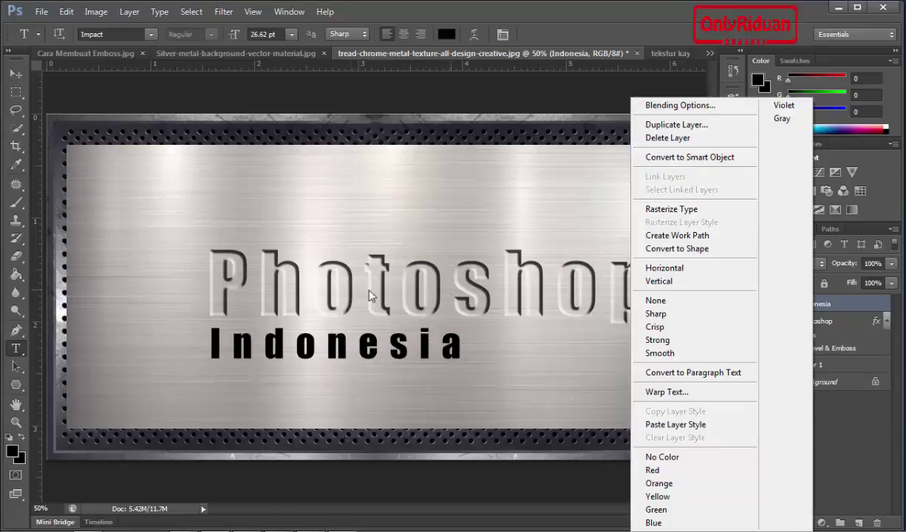
pyautogui.click(692, 431)
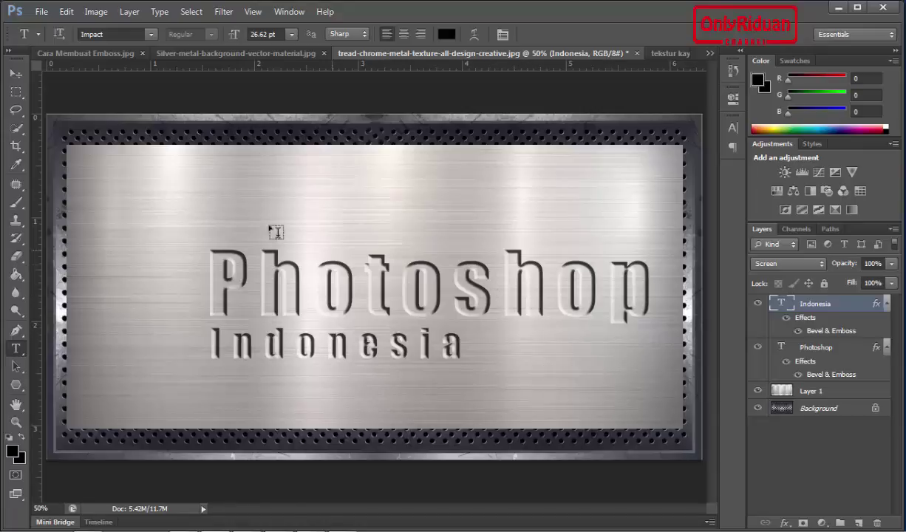
pyautogui.click(94, 55)
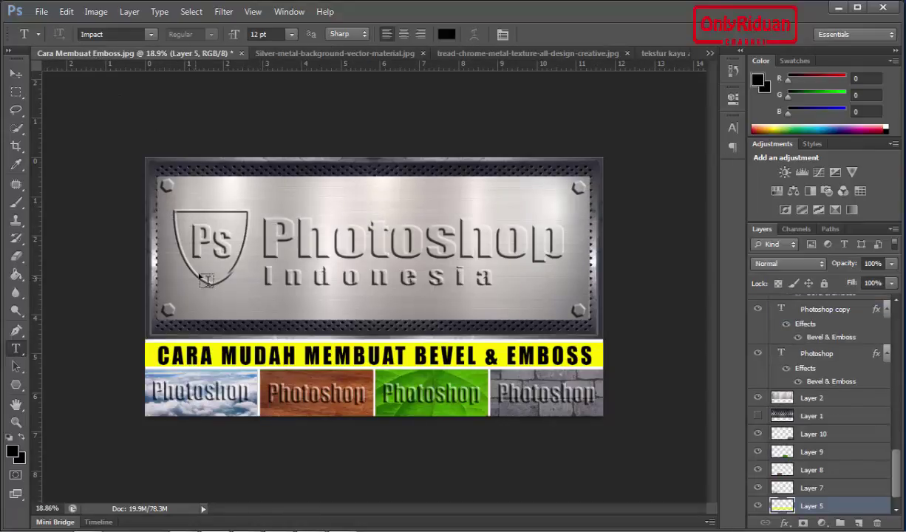
# Return to the tread-chrome-metal document and turn on View > Show > Grid.
pyautogui.click(524, 54)
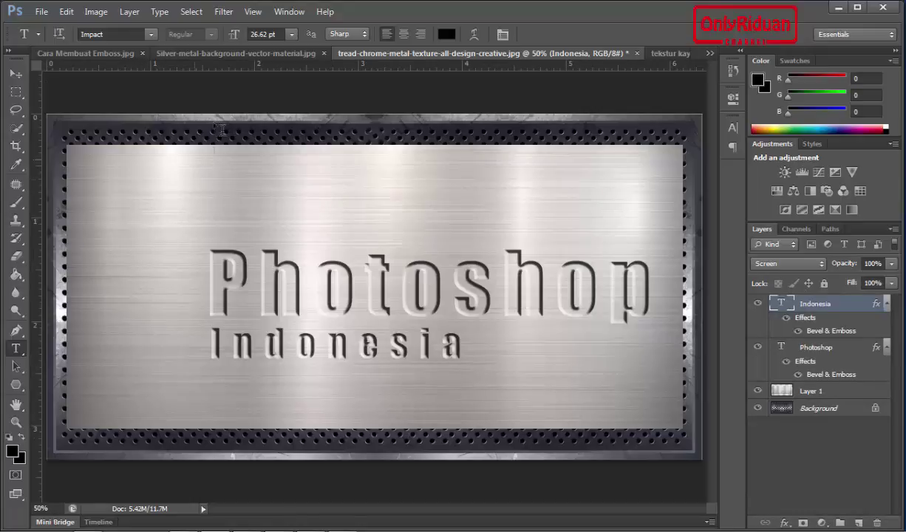
pyautogui.click(252, 12)
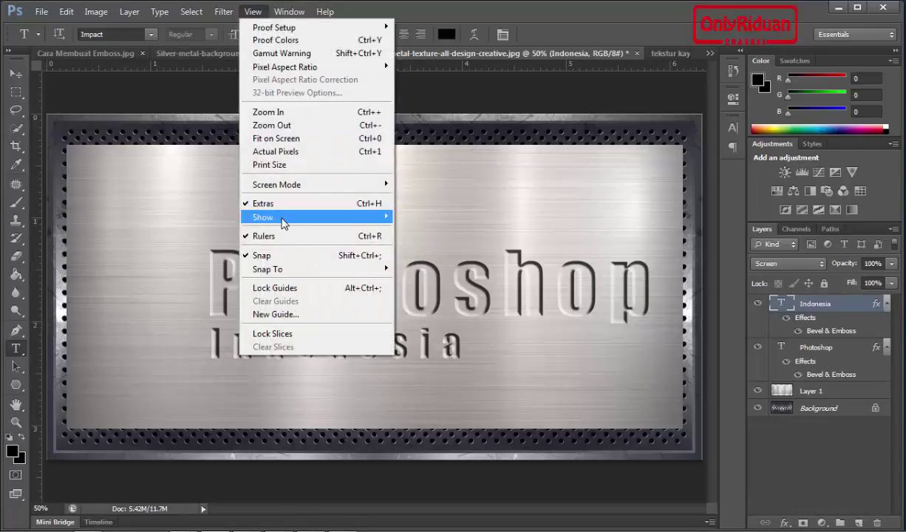
pyautogui.moveTo(263, 216)
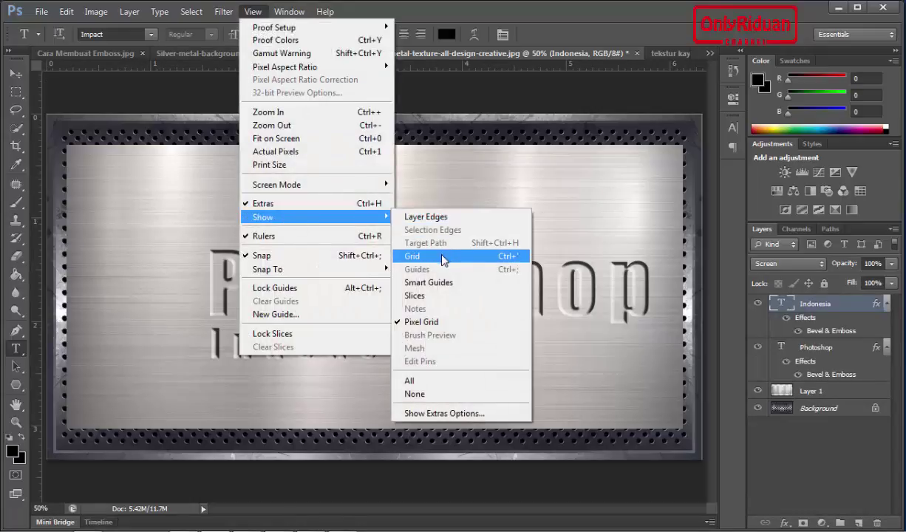
pyautogui.click(443, 260)
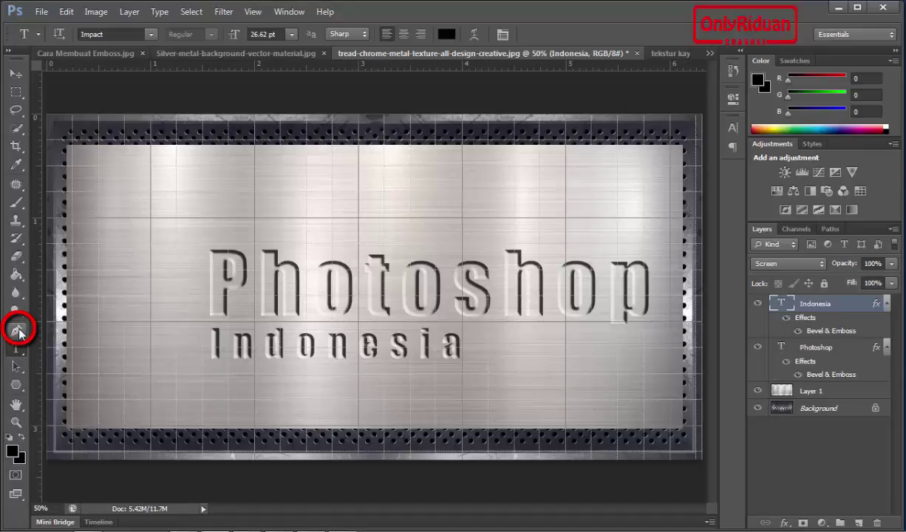
# With the Pen tool, draw the shield's curved right side down to its pointed tip.
pyautogui.click(18, 330)
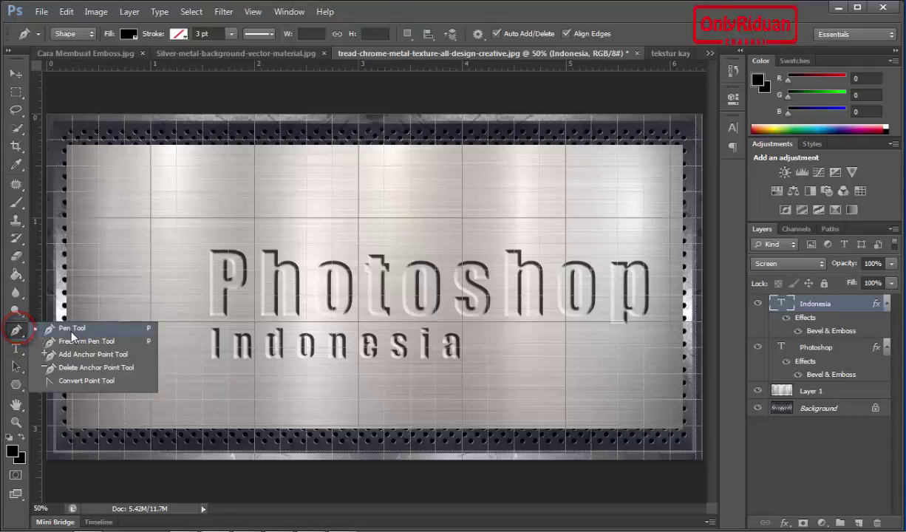
pyautogui.click(72, 328)
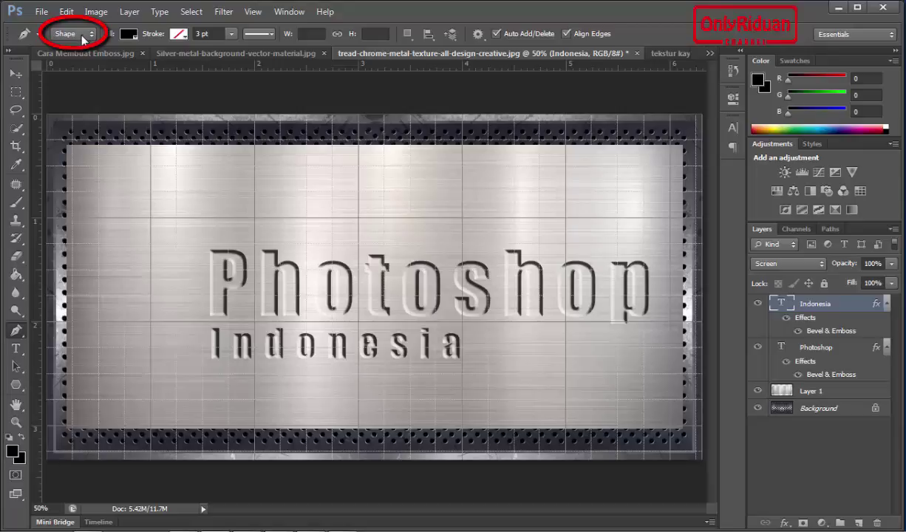
pyautogui.click(98, 219)
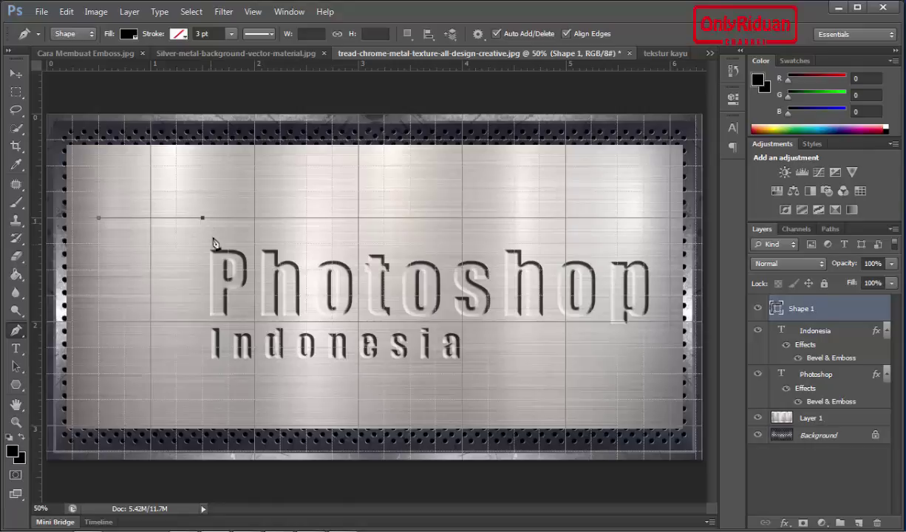
pyautogui.click(150, 349)
pyautogui.moveTo(144, 353); pyautogui.dragTo(90, 383)
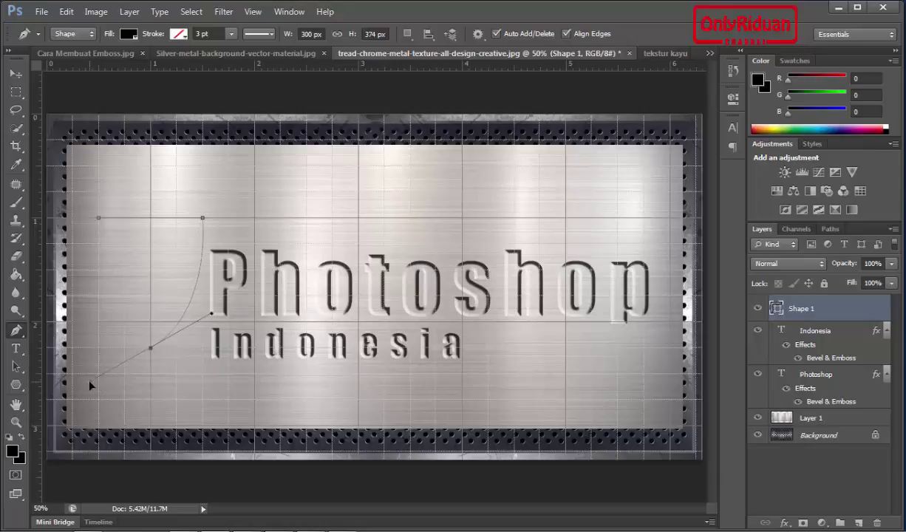
pyautogui.moveTo(90, 382); pyautogui.dragTo(89, 382)
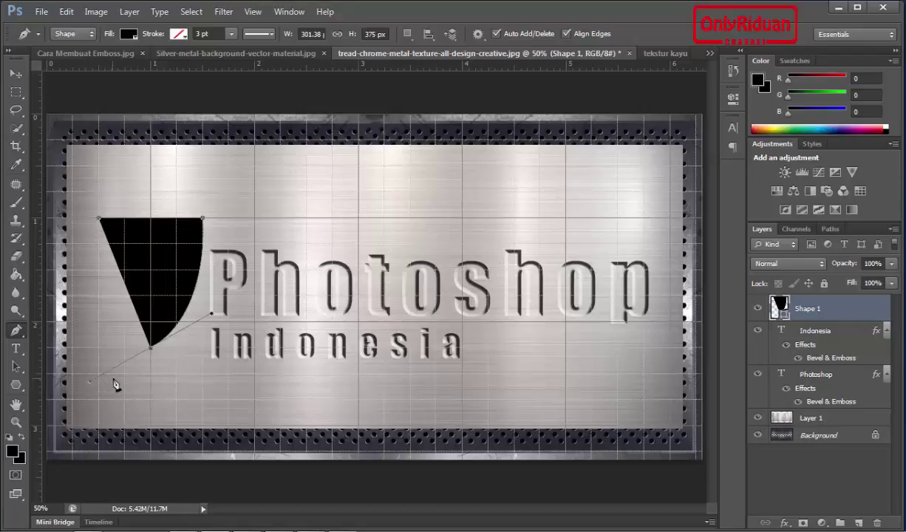
# Make the bottom tip a corner, close the path, and curve the shield's left edge.
pyautogui.press('alt')
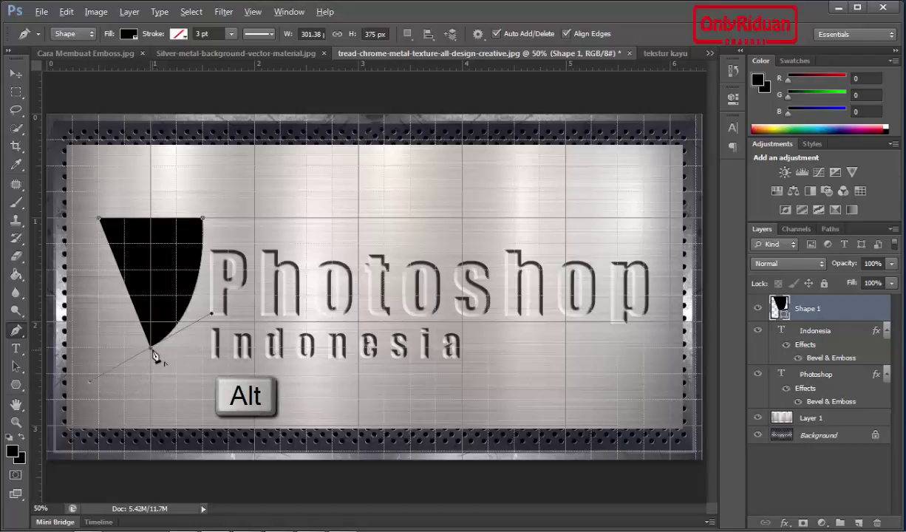
pyautogui.keyDown('alt'); pyautogui.click(152, 348); pyautogui.keyUp('alt')
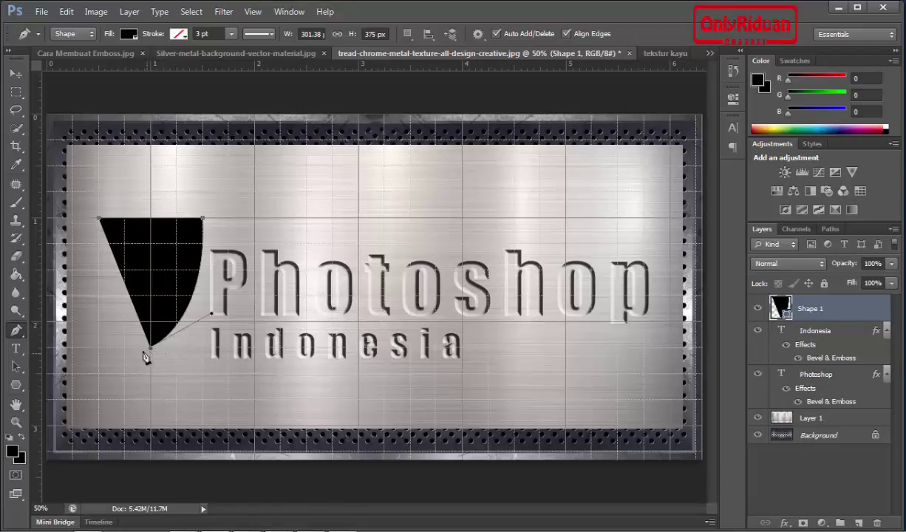
pyautogui.click(100, 221)
pyautogui.moveTo(100, 222); pyautogui.dragTo(101, 190)
pyautogui.moveTo(100, 151); pyautogui.dragTo(101, 119)
pyautogui.moveTo(104, 109); pyautogui.dragTo(103, 110)
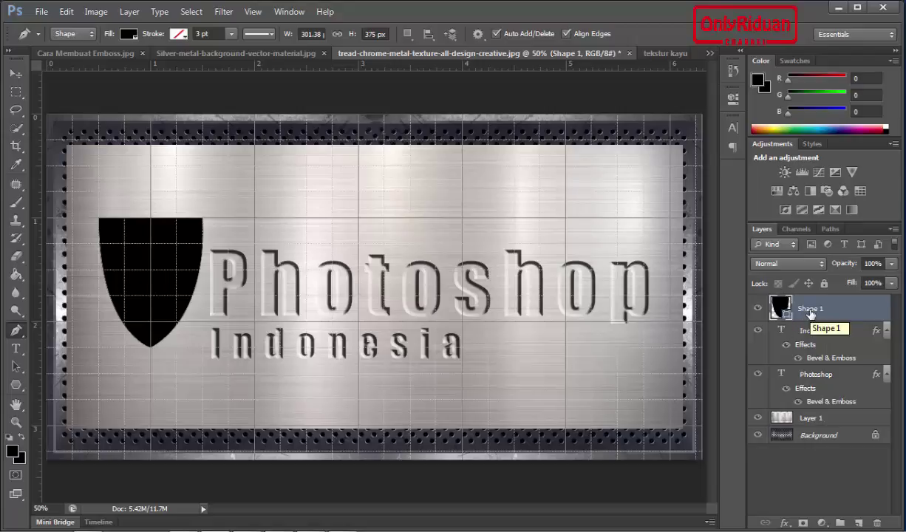
# Rasterize the Shape 1 shield layer and load its outline as a selection.
pyautogui.rightClick(808, 312)
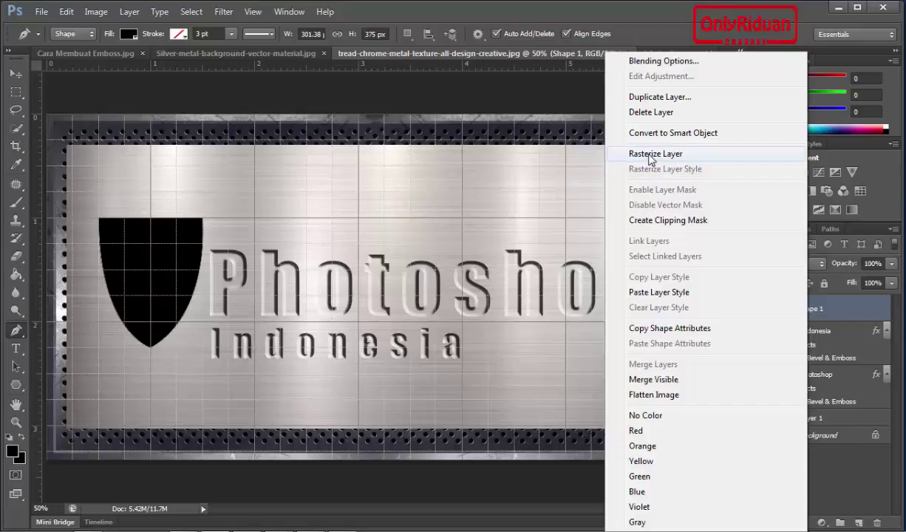
pyautogui.click(652, 156)
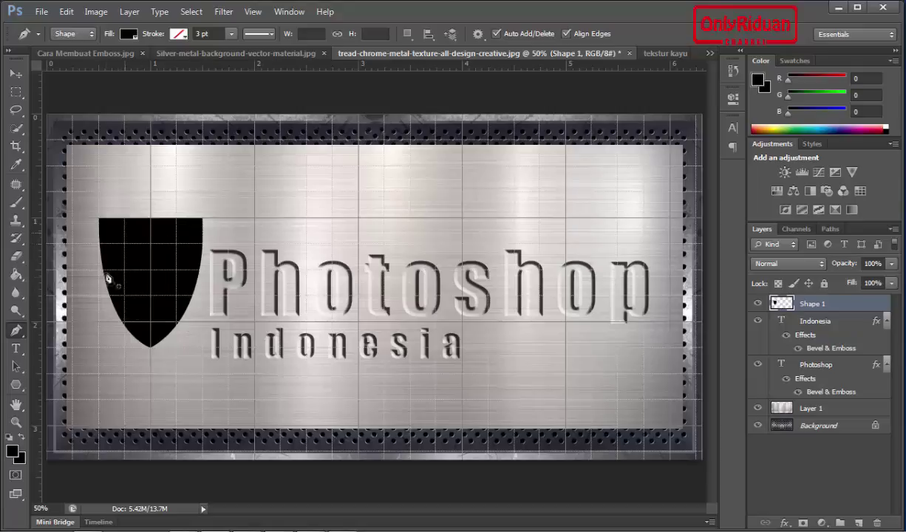
pyautogui.press('ctrl')
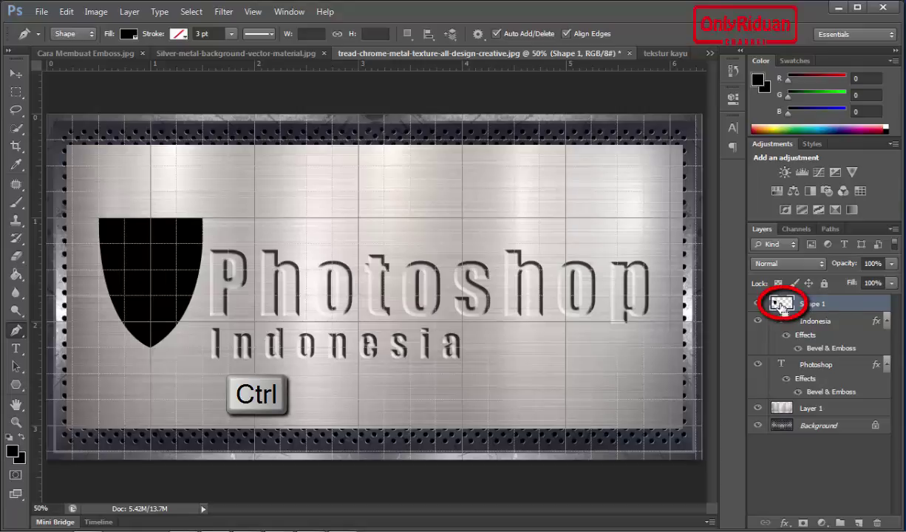
pyautogui.keyDown('ctrl'); pyautogui.click(781, 304); pyautogui.keyUp('ctrl')
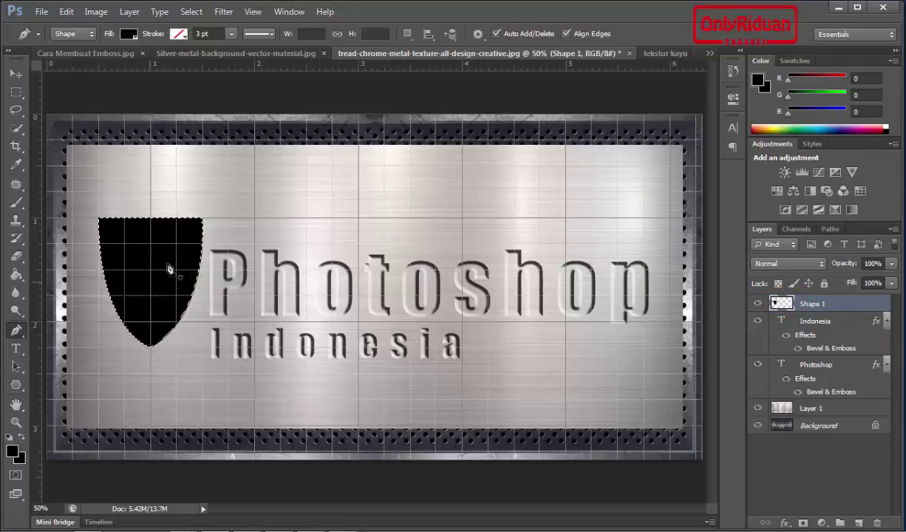
pyautogui.click(76, 55)
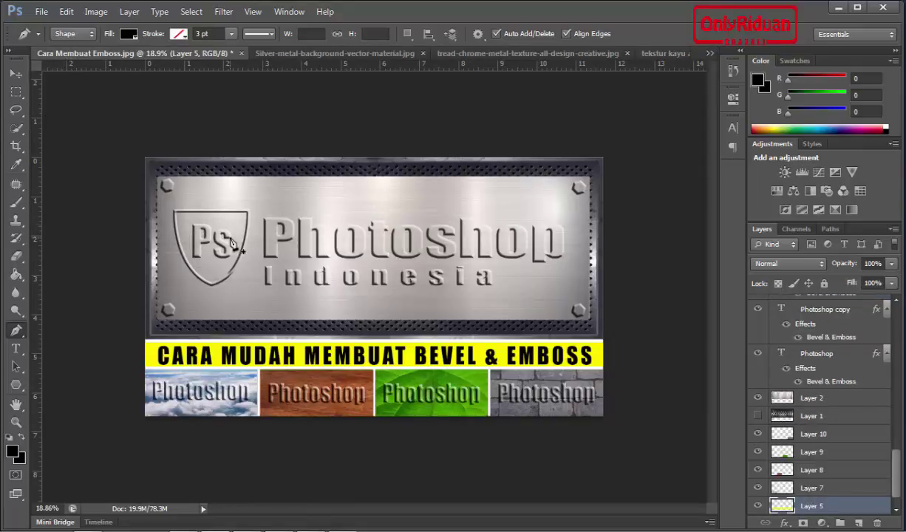
# On the metal plate, contract the shield selection by 30 px and delete its interior.
pyautogui.click(342, 55)
pyautogui.click(476, 53)
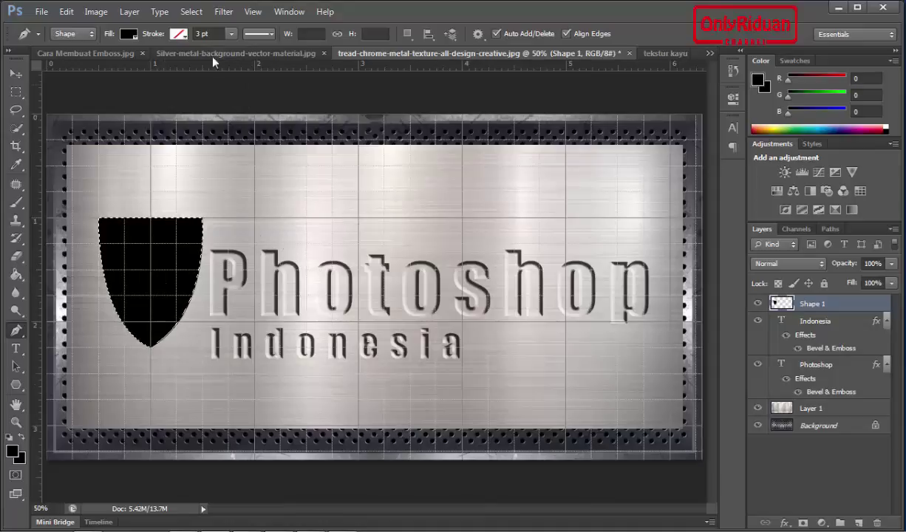
pyautogui.click(191, 12)
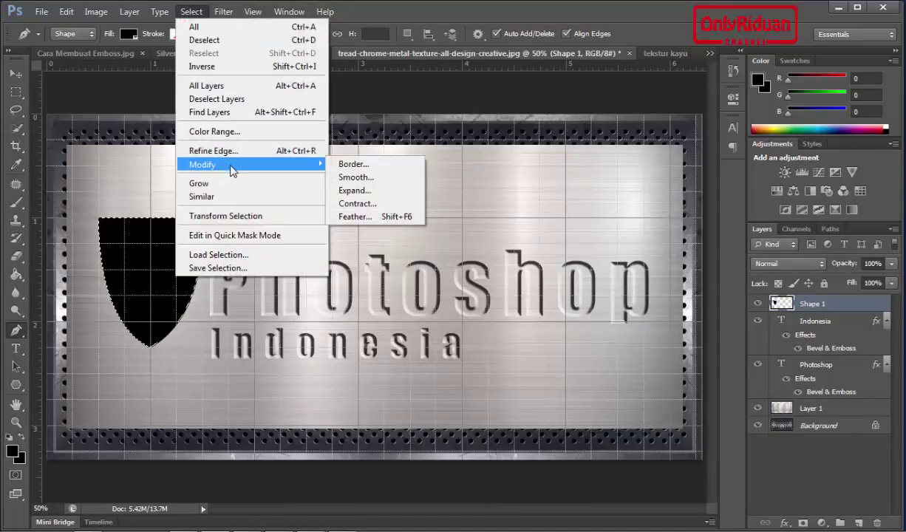
pyautogui.moveTo(222, 164)
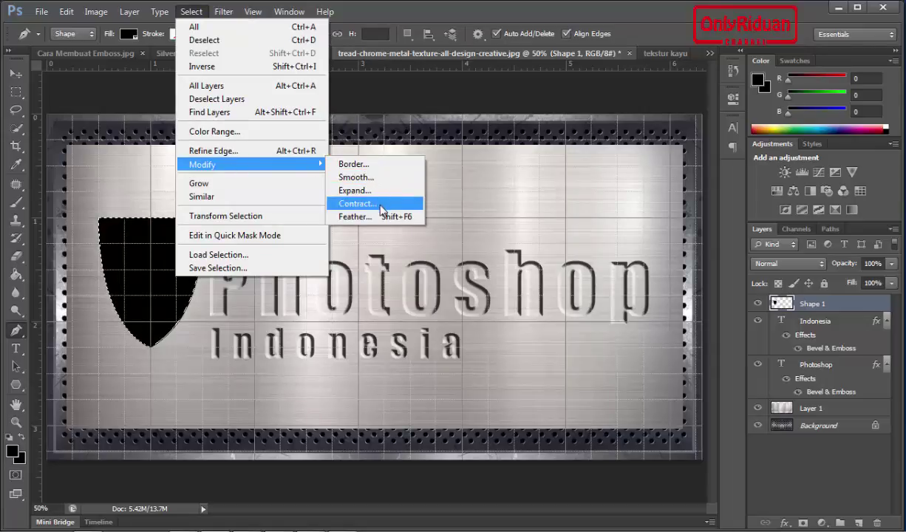
pyautogui.click(382, 210)
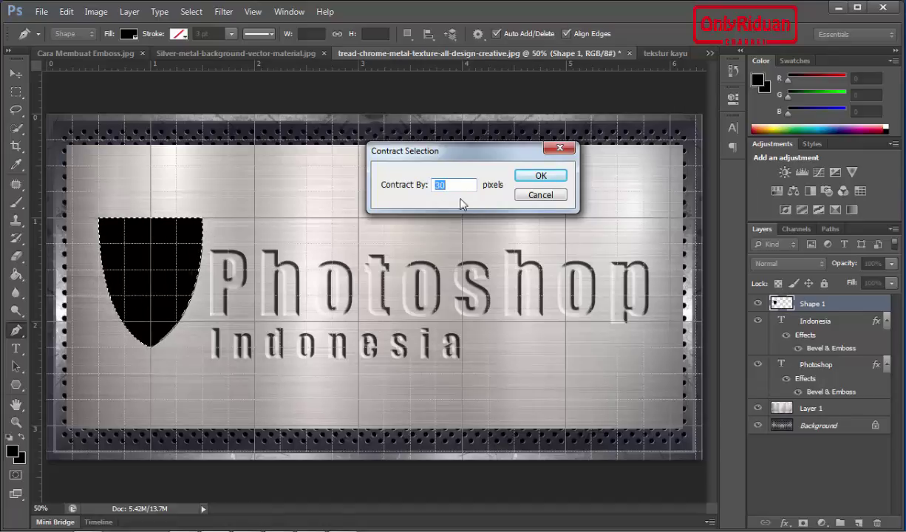
pyautogui.click(538, 175)
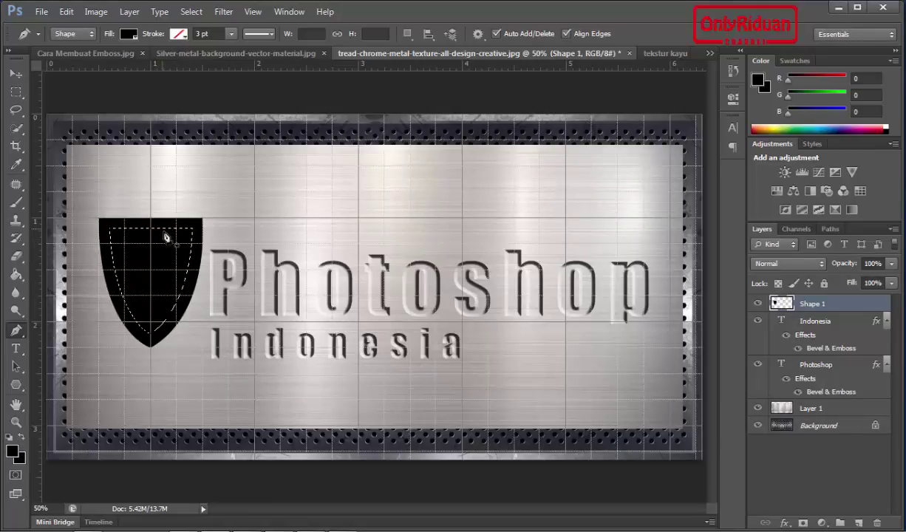
pyautogui.press('Delete')
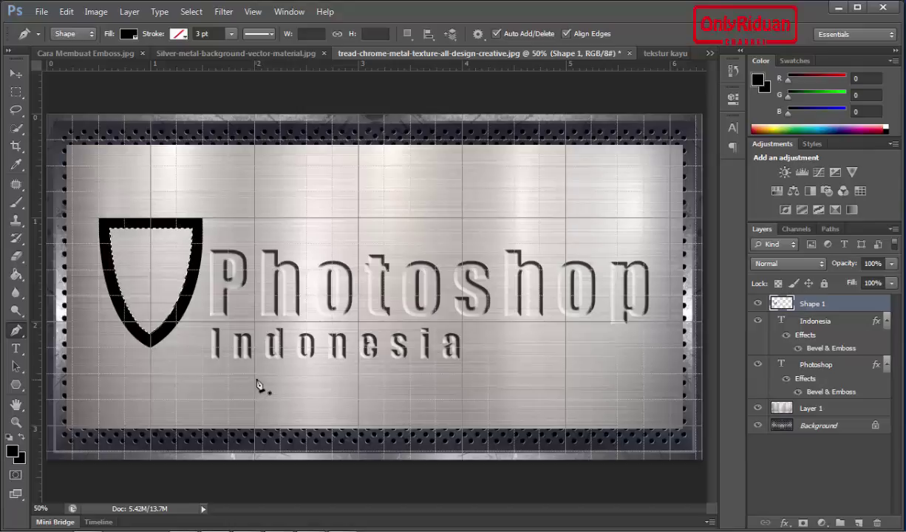
# Deselect the shield outline using Select > Deselect.
pyautogui.hotkey('ctrl', 'd')
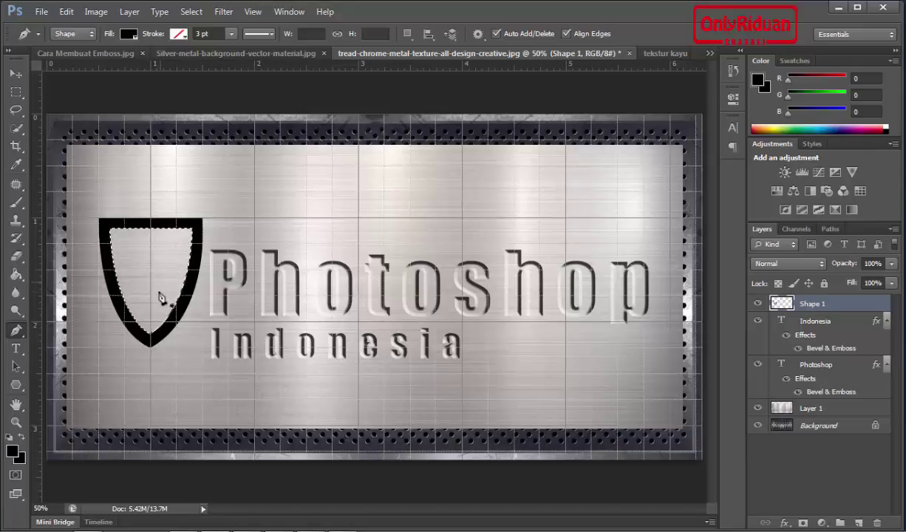
pyautogui.click(191, 11)
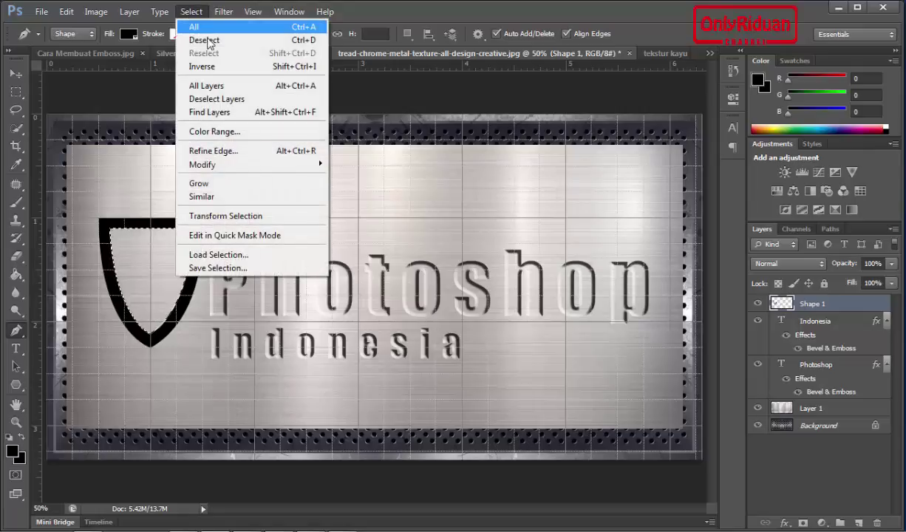
pyautogui.click(314, 40)
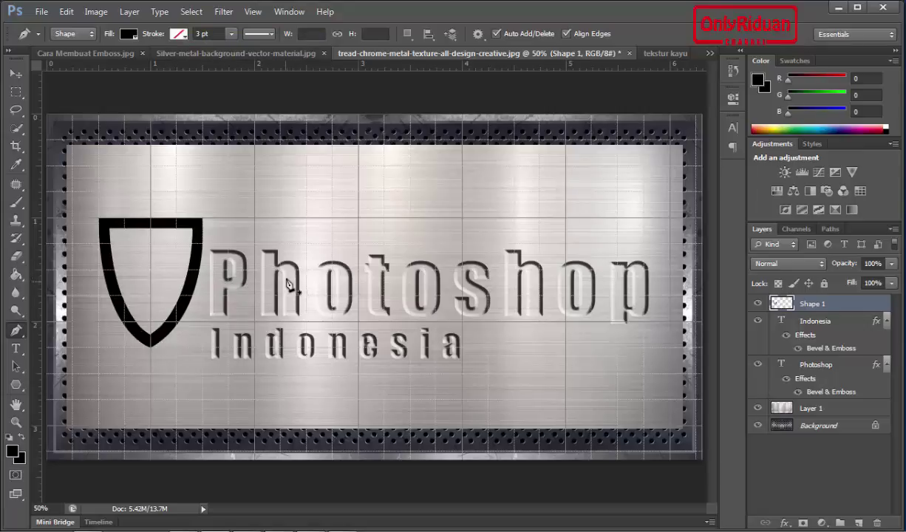
# Paste the copied Bevel & Emboss style onto the Shape 1 shield outline layer.
pyautogui.rightClick(817, 311)
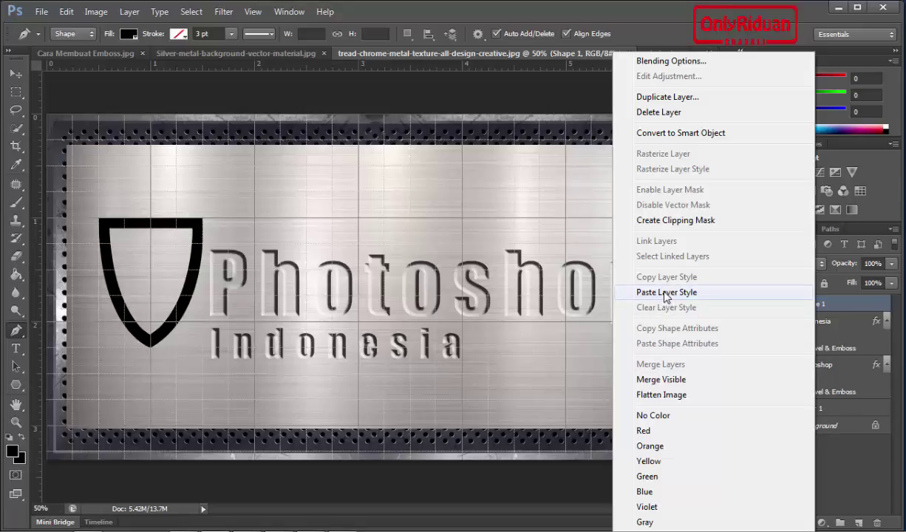
pyautogui.click(665, 293)
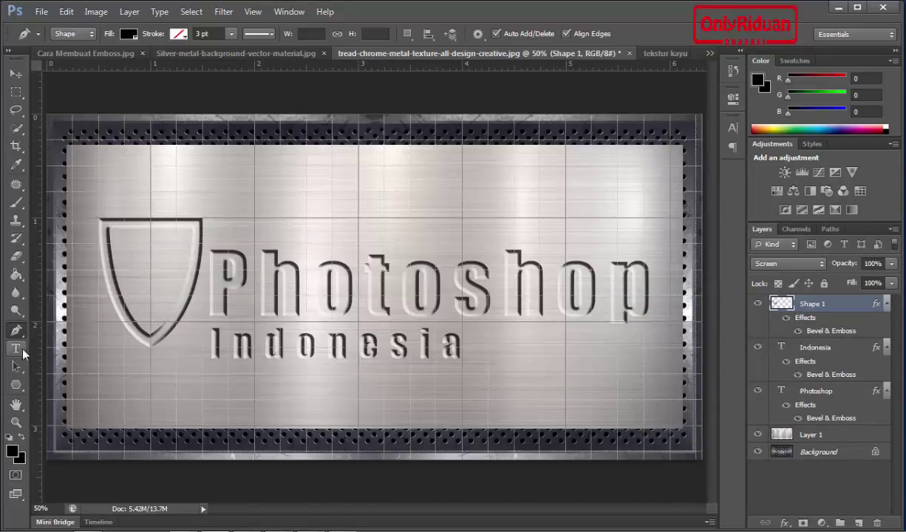
# Add the Ps text inside the shield with the Horizontal Type tool and commit it.
pyautogui.click(16, 348)
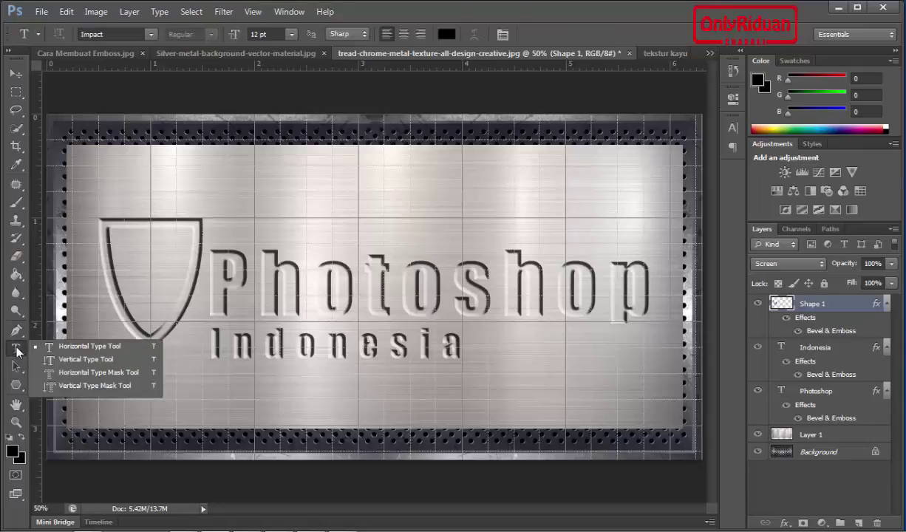
pyautogui.click(73, 351)
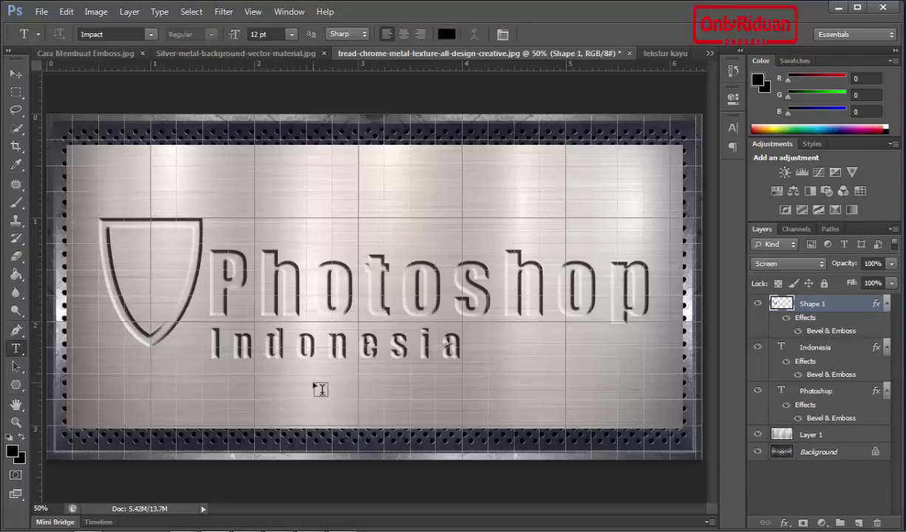
pyautogui.click(139, 262)
pyautogui.write('Ps')
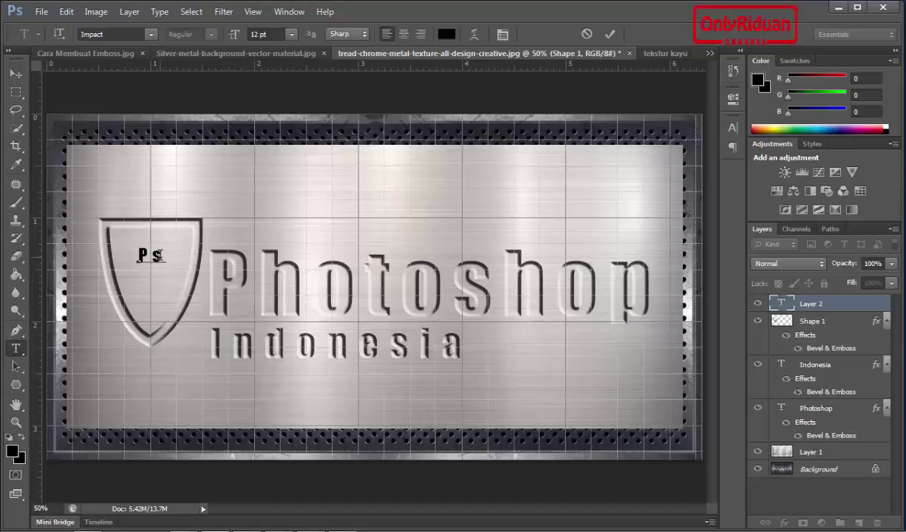
pyautogui.doubleClick(147, 256)
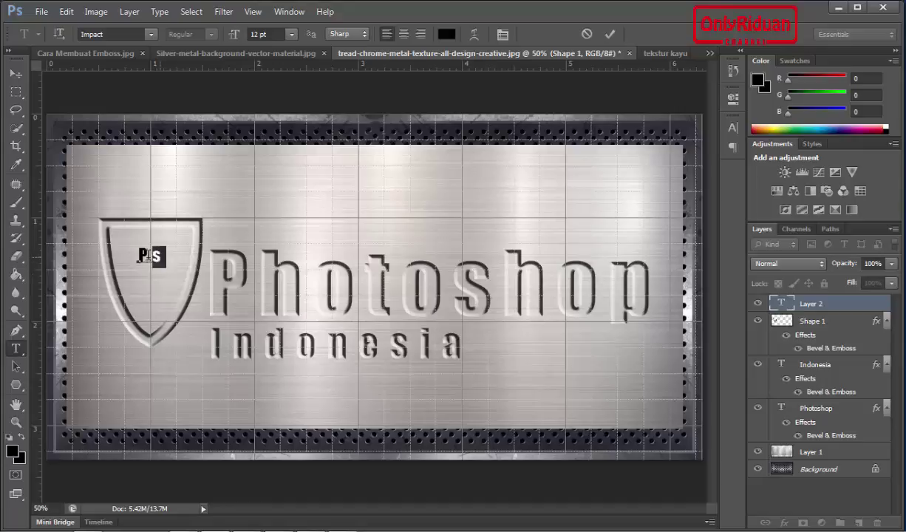
pyautogui.click(502, 34)
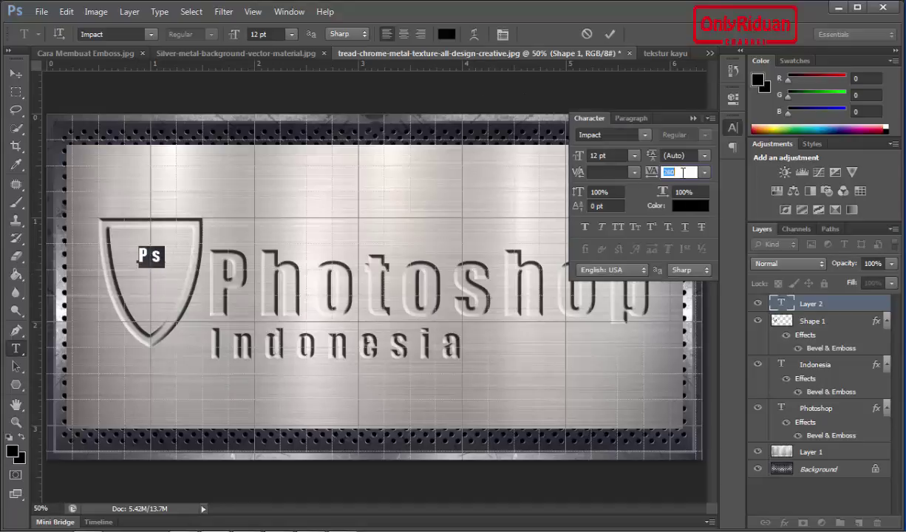
pyautogui.scroll(-10, 681, 171)
pyautogui.scroll(-12, 685, 172)
pyautogui.scroll(4, 684, 173)
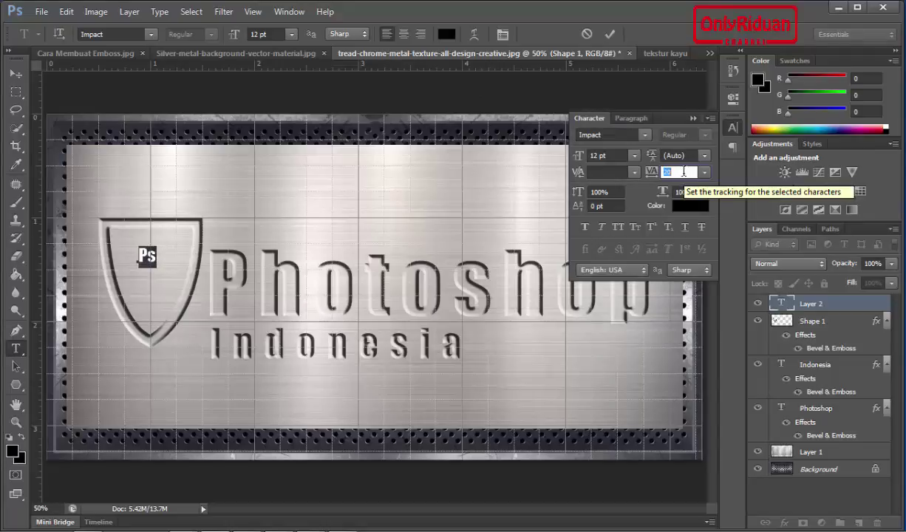
pyautogui.click(609, 34)
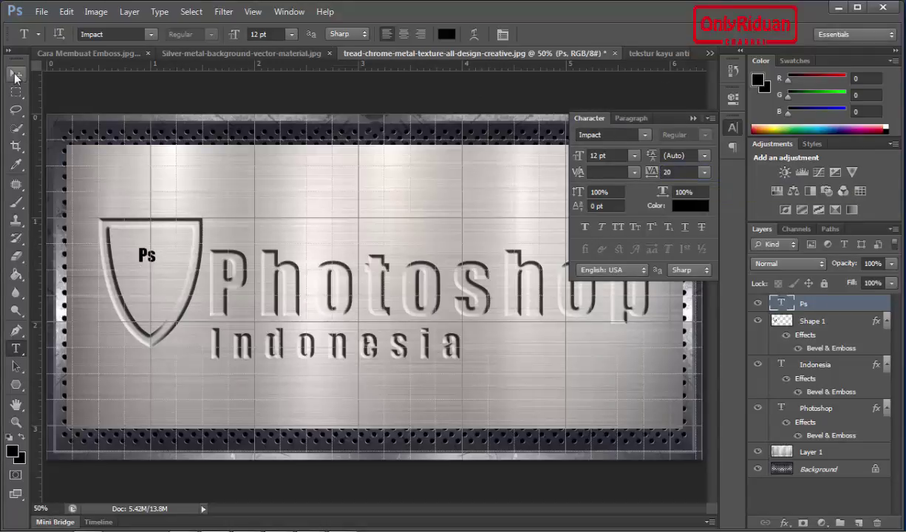
# Scale the Ps text up to about 39 pt and fit it inside the shield.
pyautogui.click(15, 73)
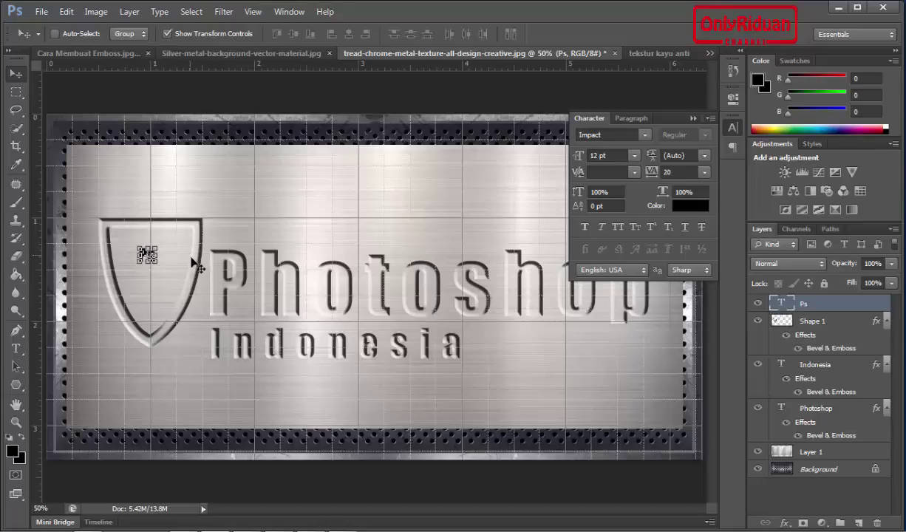
pyautogui.moveTo(156, 265); pyautogui.dragTo(170, 299)
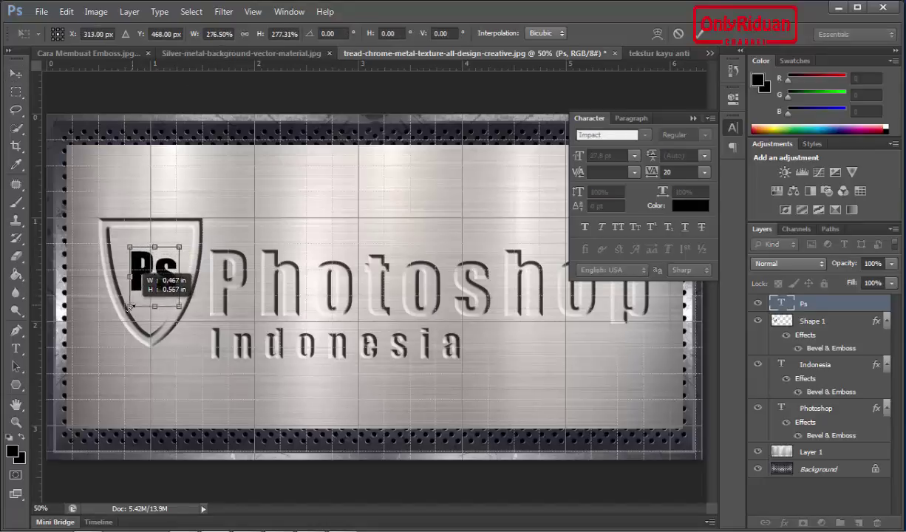
pyautogui.moveTo(138, 295); pyautogui.dragTo(124, 314)
pyautogui.moveTo(179, 246)
pyautogui.mouseDown()
pyautogui.moveTo(189, 235)
pyautogui.moveTo(159, 257)
pyautogui.mouseUp()
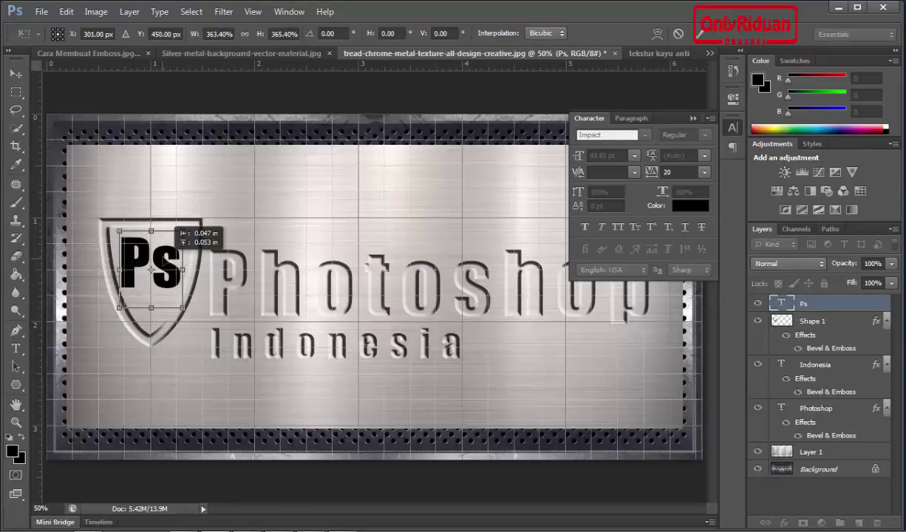
pyautogui.moveTo(183, 308); pyautogui.dragTo(175, 299)
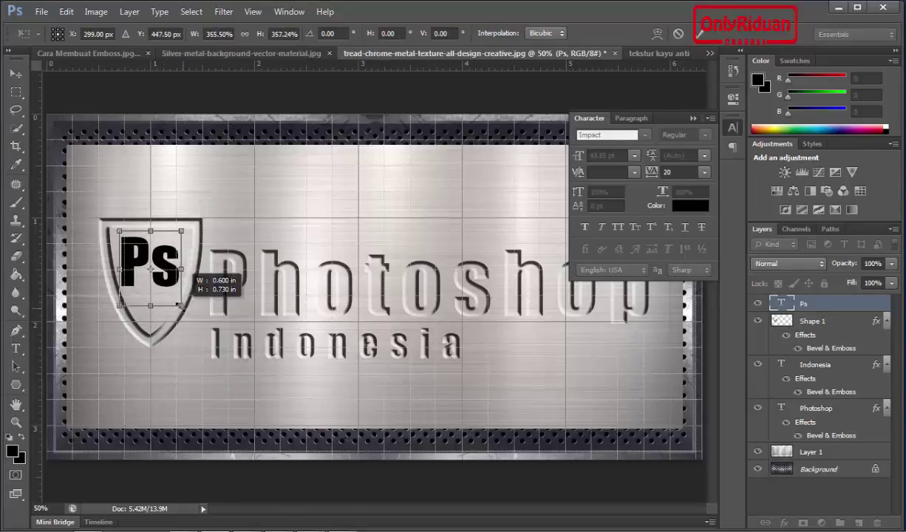
pyautogui.moveTo(161, 263); pyautogui.dragTo(165, 269)
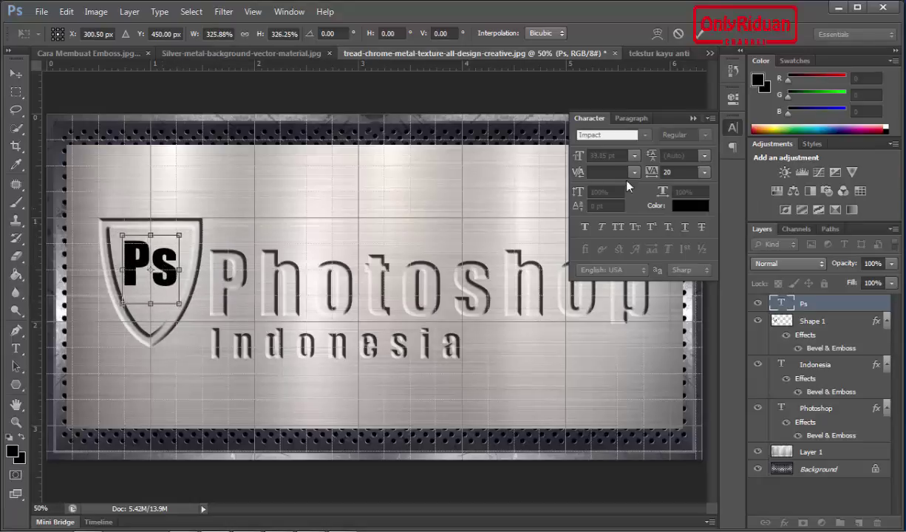
pyautogui.click(700, 34)
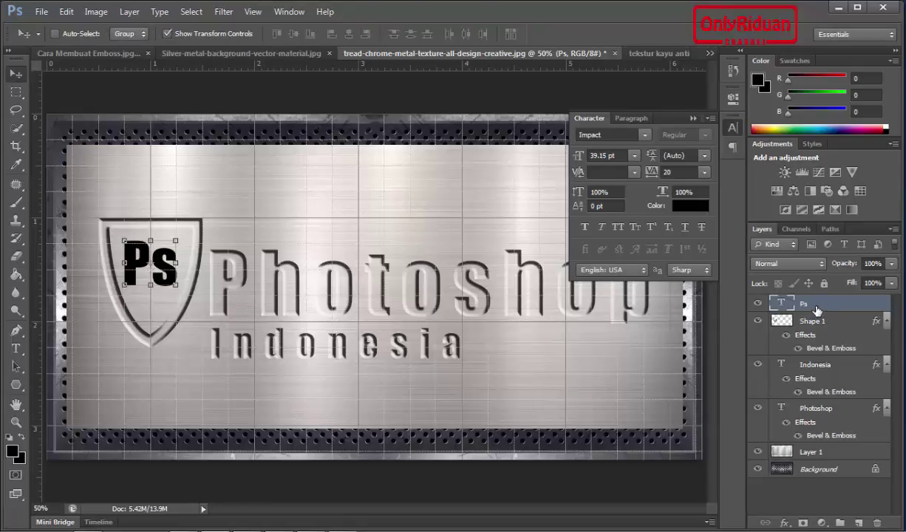
# Paste the Bevel & Emboss style onto Ps, then move Photoshop and Indonesia together upward.
pyautogui.rightClick(817, 310)
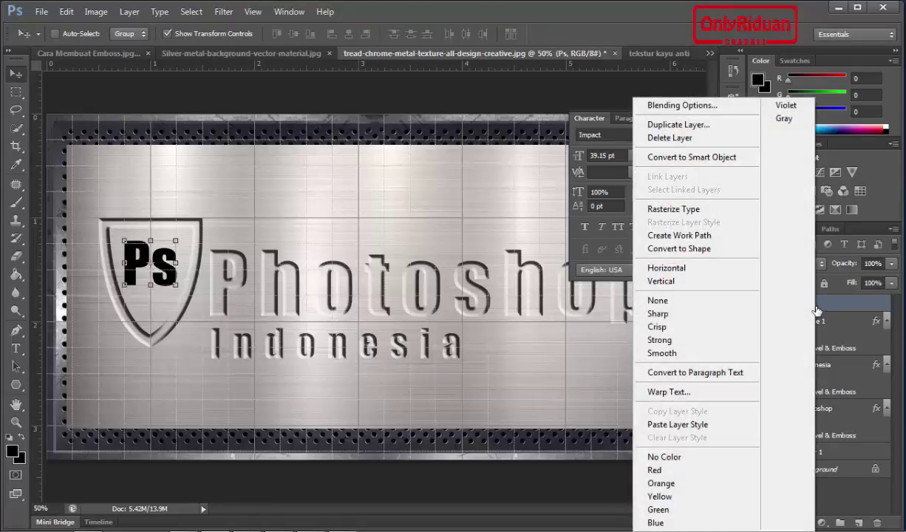
pyautogui.click(680, 425)
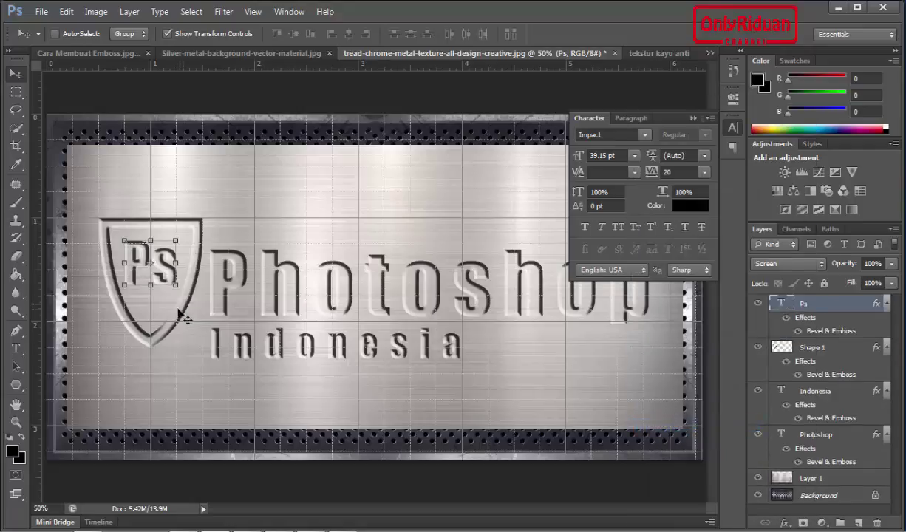
pyautogui.click(832, 399)
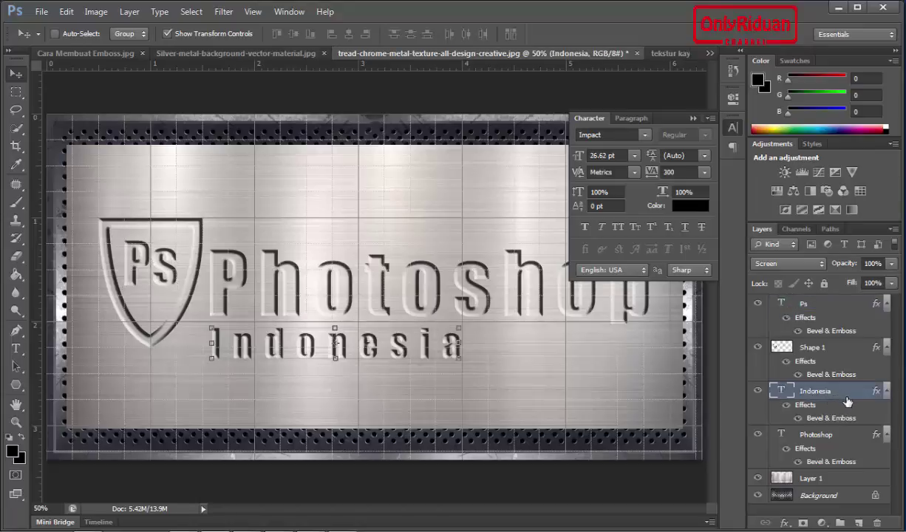
pyautogui.keyDown('shift'); pyautogui.click(830, 436); pyautogui.keyUp('shift')
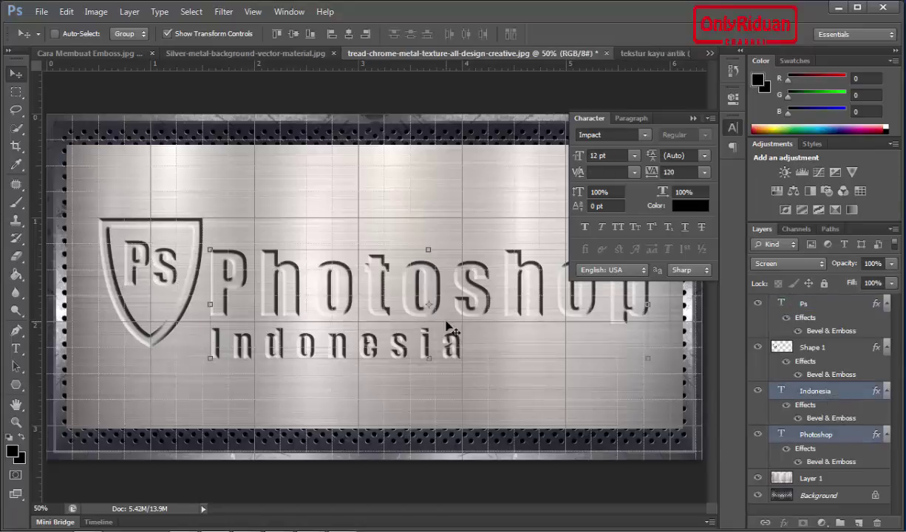
pyautogui.click(825, 393)
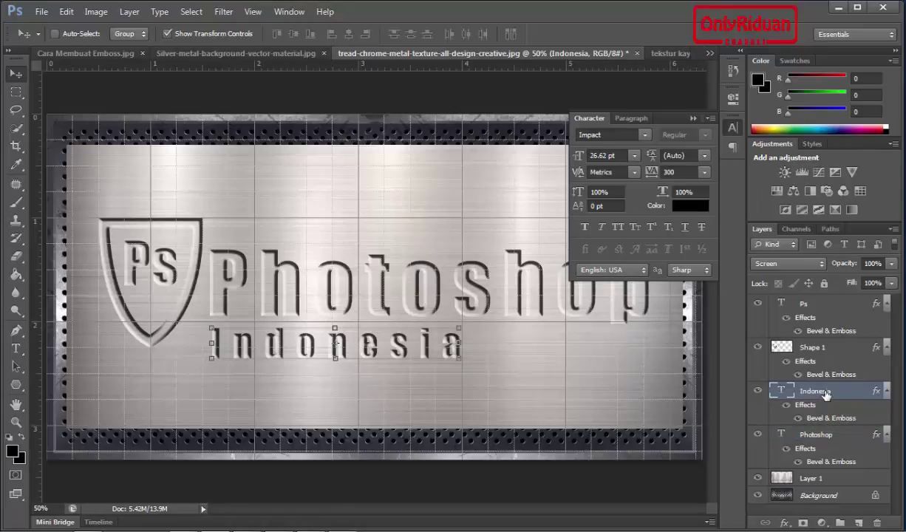
pyautogui.keyDown('ctrl'); pyautogui.click(822, 435); pyautogui.keyUp('ctrl')
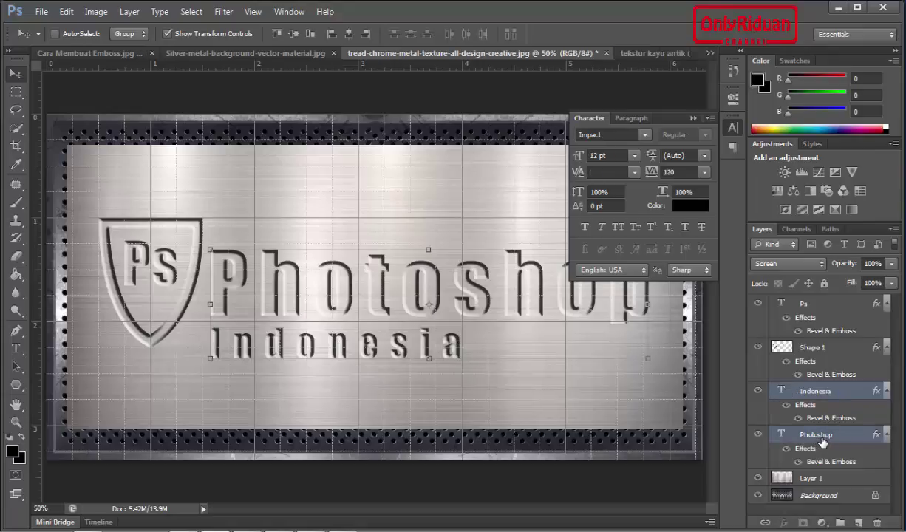
pyautogui.moveTo(384, 282); pyautogui.dragTo(390, 259)
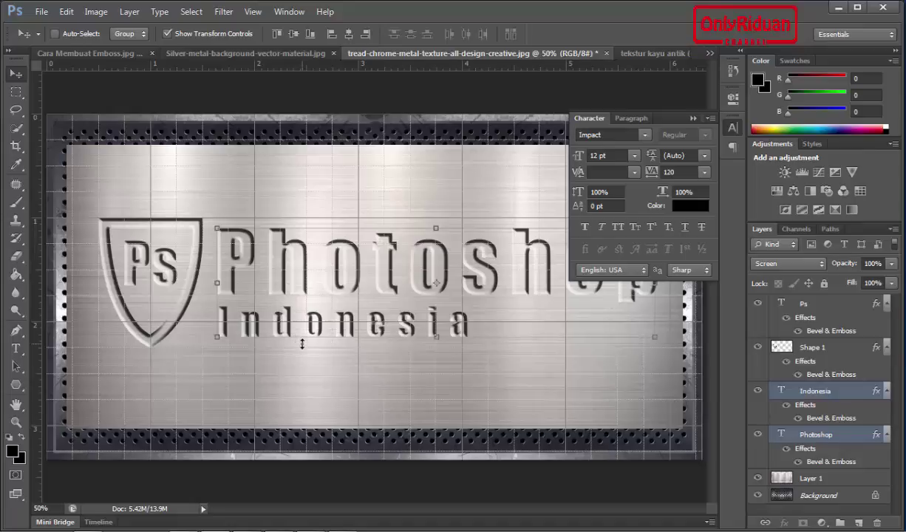
pyautogui.click(82, 52)
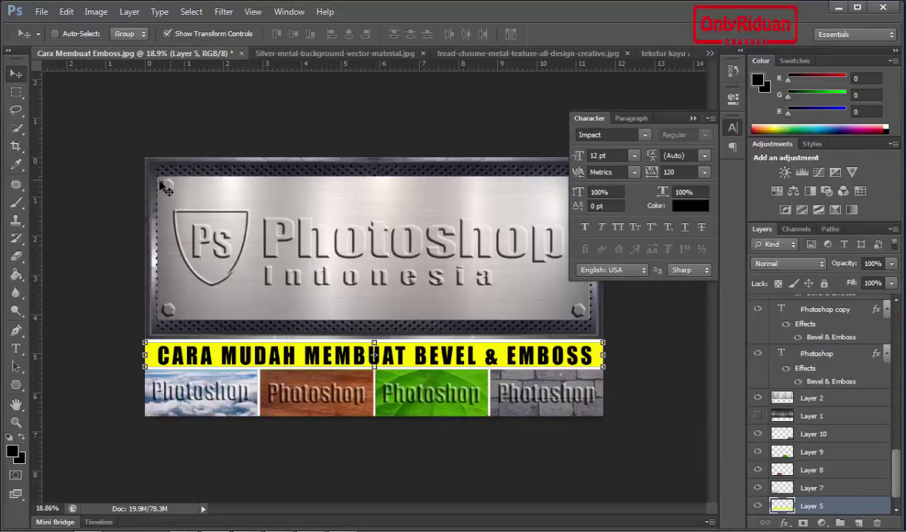
pyautogui.click(465, 53)
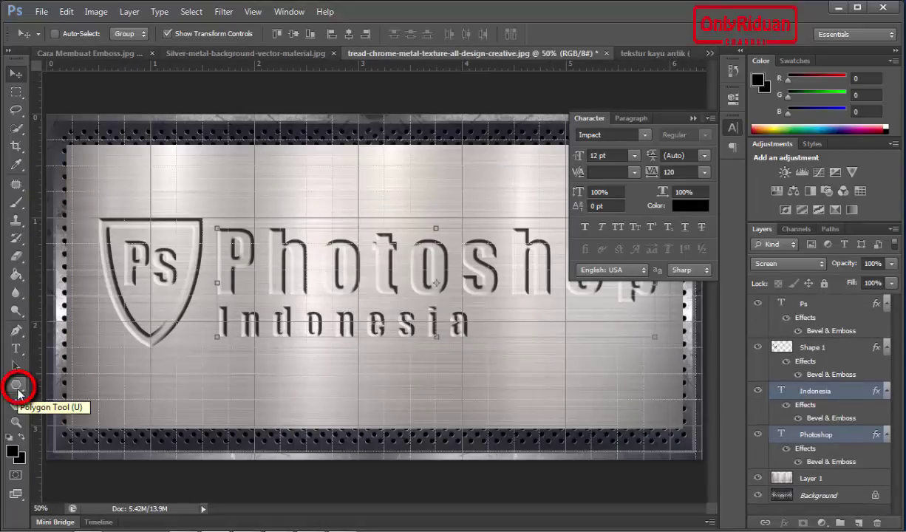
# Draw a small black six-sided polygon at the plate's top-left corner.
pyautogui.click(18, 390)
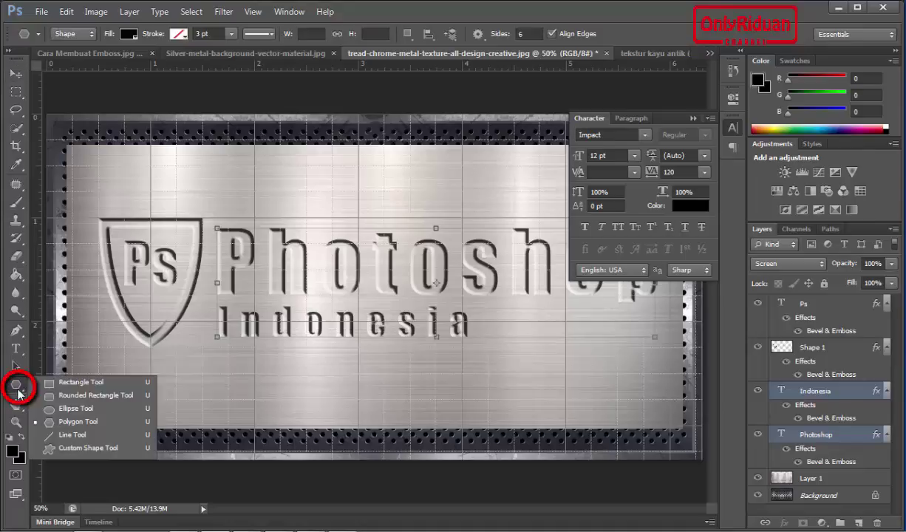
pyautogui.click(78, 421)
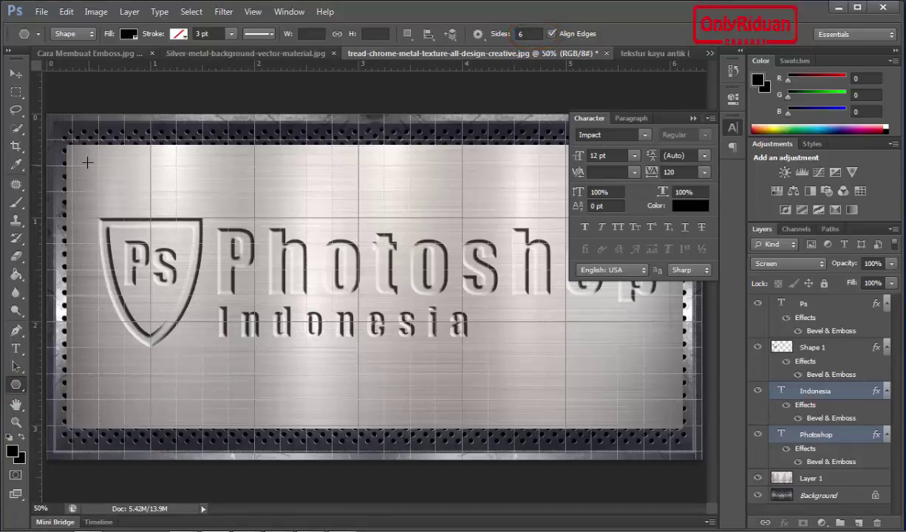
pyautogui.moveTo(84, 159); pyautogui.dragTo(90, 167)
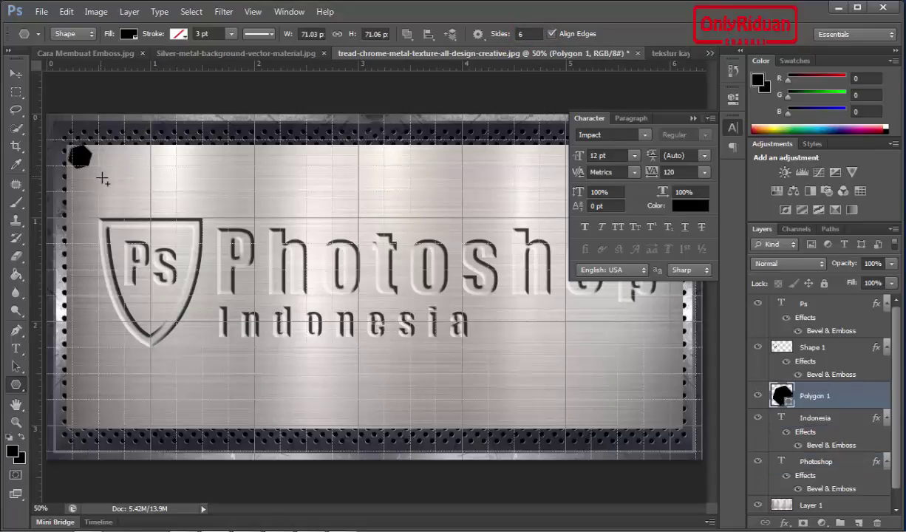
# Free-transform the hexagon and nudge it slightly right and down into the corner.
pyautogui.click(15, 74)
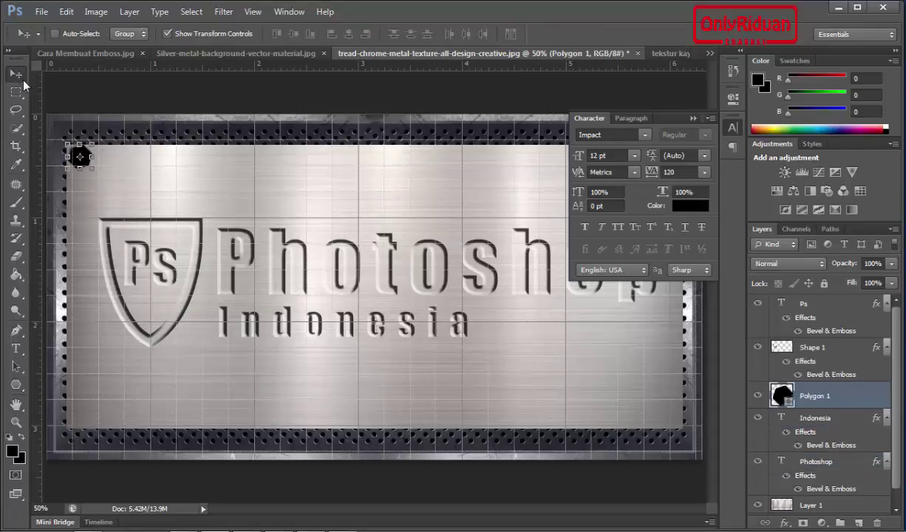
pyautogui.hotkey('ctrl', 't')
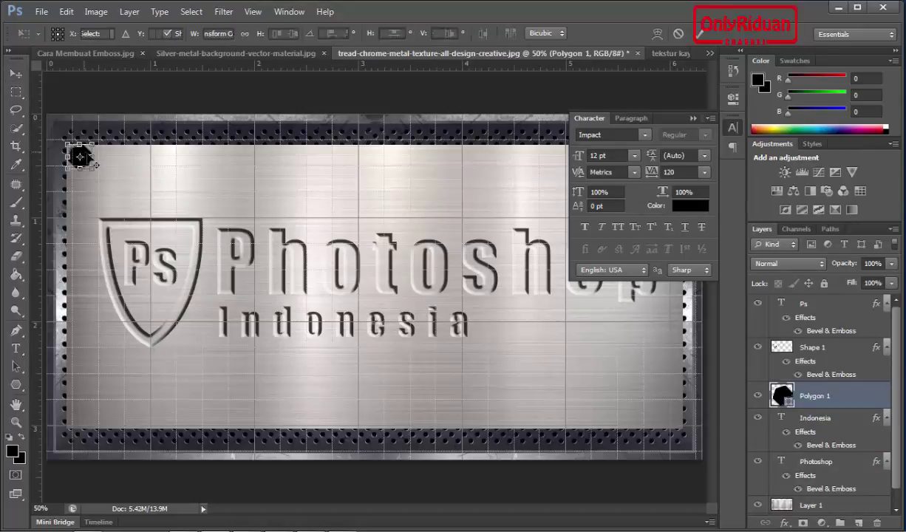
pyautogui.moveTo(91, 167); pyautogui.dragTo(80, 157)
pyautogui.hotkey('ctrl', 'z')
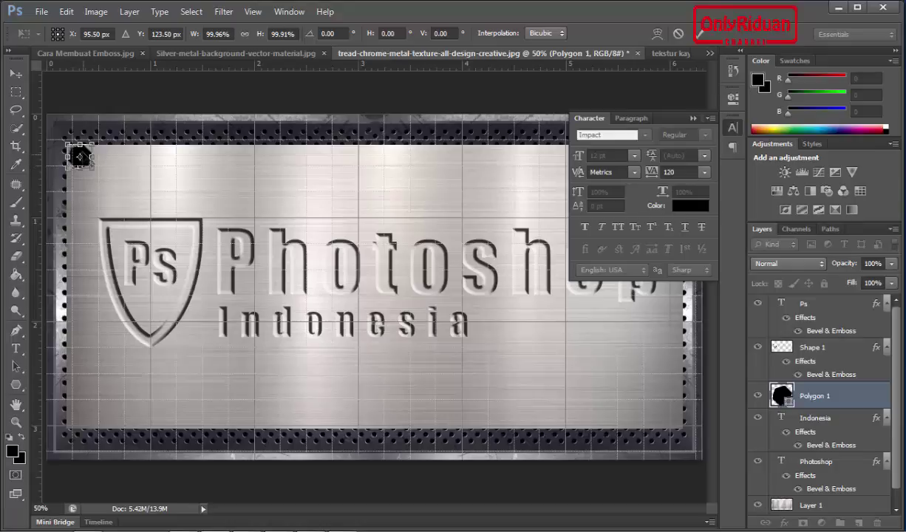
pyautogui.scroll(2, 80, 157)
pyautogui.scroll(1, 81, 160)
pyautogui.scroll(1, 85, 164)
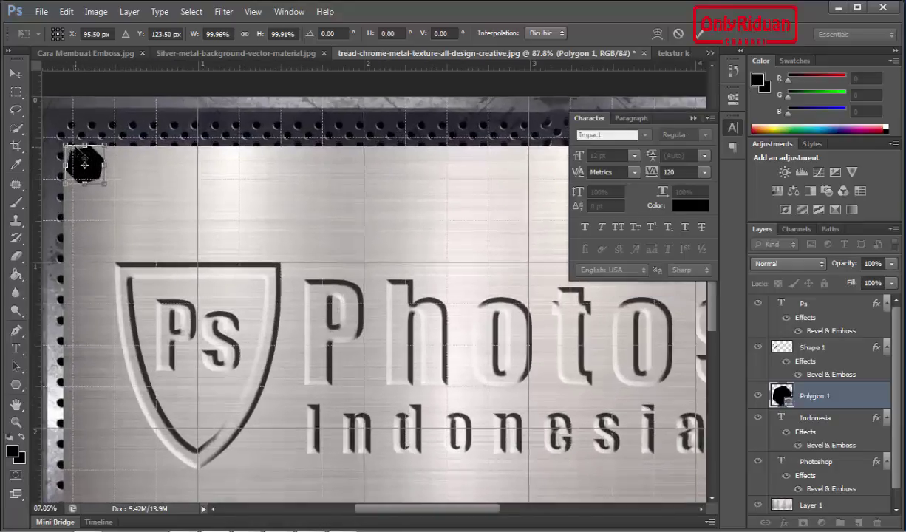
pyautogui.scroll(1, 84, 163)
pyautogui.scroll(1, 87, 168)
pyautogui.moveTo(105, 163); pyautogui.dragTo(118, 177)
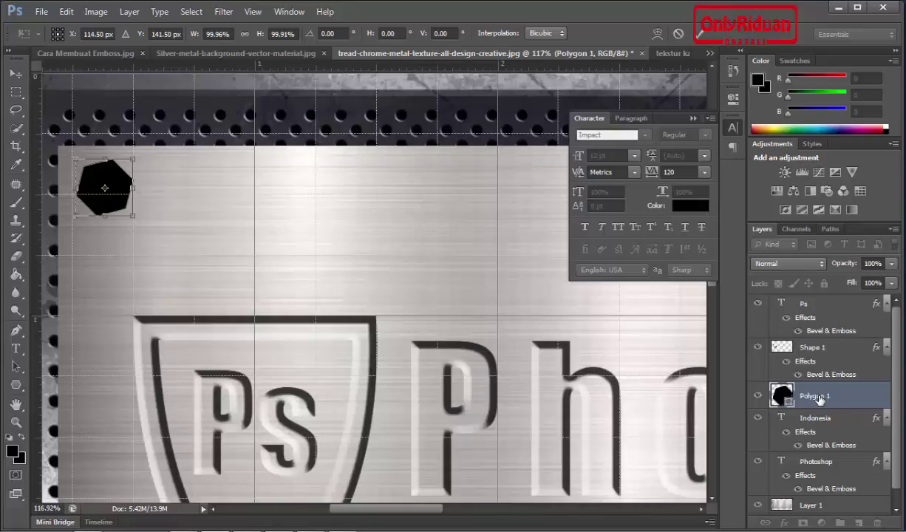
# Commit the hexagon's position and paste the lettering's Bevel & Emboss style onto Polygon 1.
pyautogui.click(698, 33)
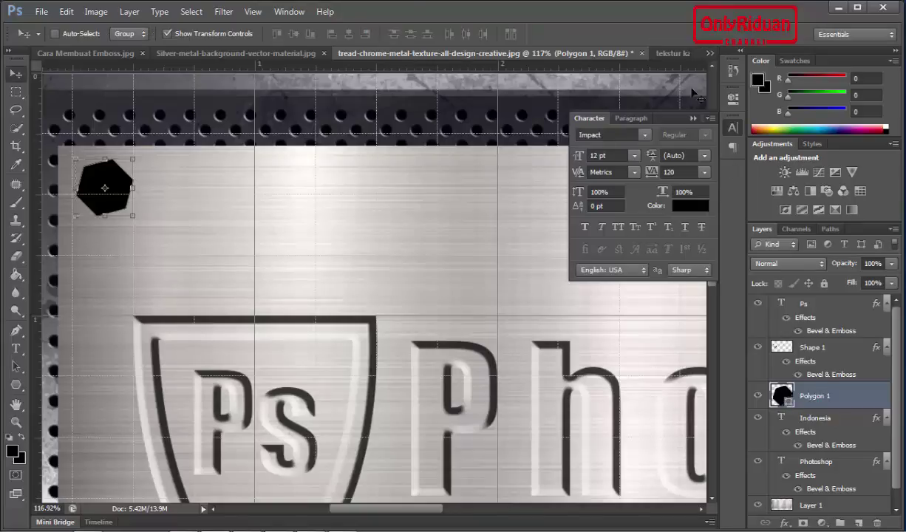
pyautogui.rightClick(780, 384)
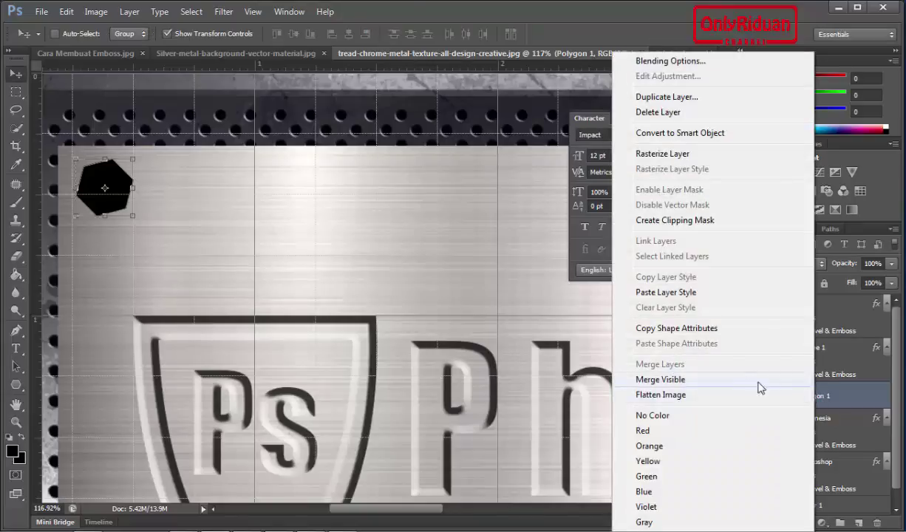
pyautogui.click(663, 293)
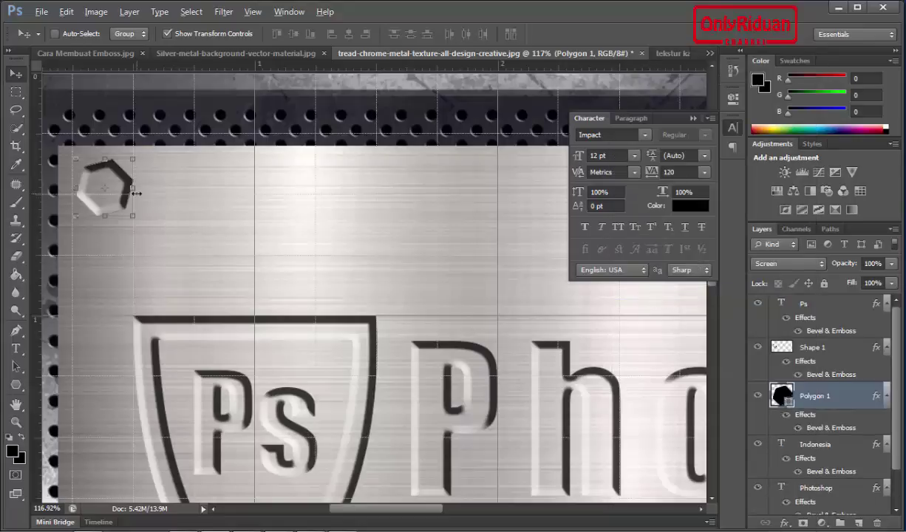
pyautogui.scroll(-2, 137, 193)
pyautogui.scroll(-2, 139, 192)
pyautogui.scroll(-1, 140, 192)
pyautogui.scroll(-1, 144, 191)
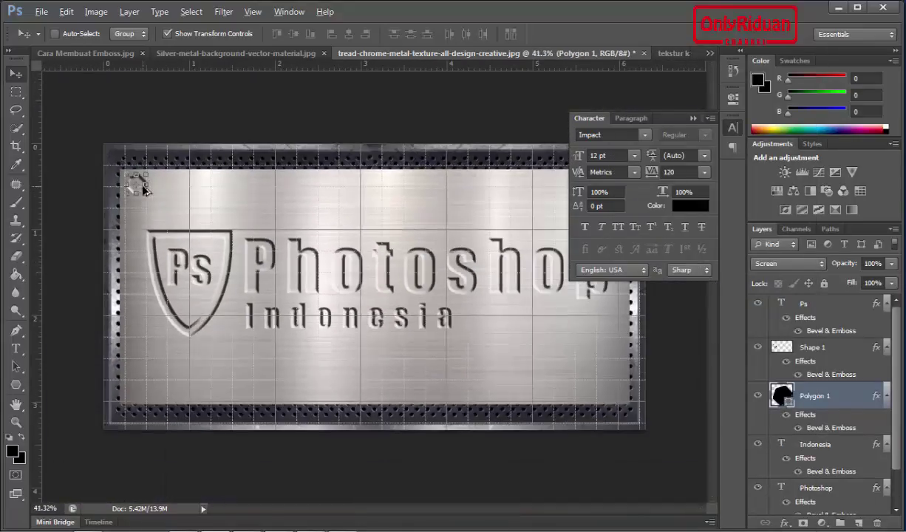
pyautogui.scroll(-1, 168, 188)
pyautogui.scroll(1, 165, 188)
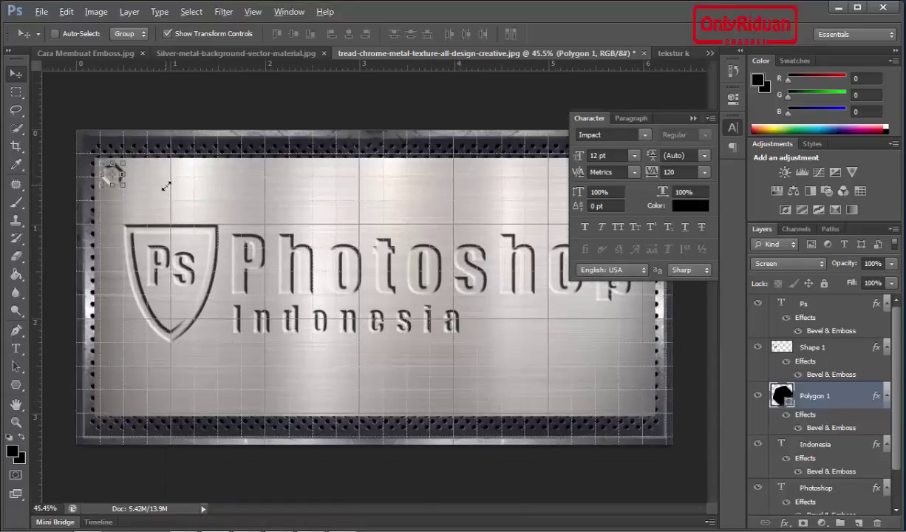
# Duplicate the Polygon 1 hexagon bolt three times with Ctrl+J.
pyautogui.rightClick(843, 399)
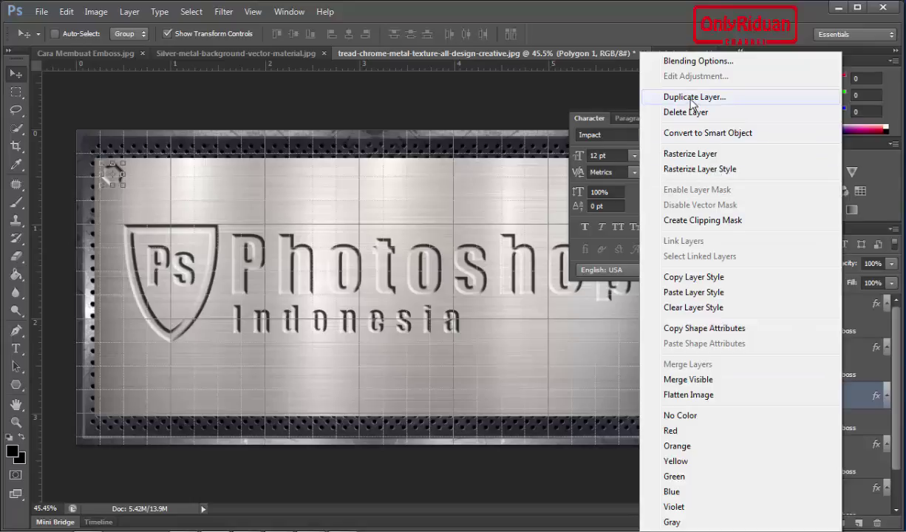
pyautogui.click(858, 400)
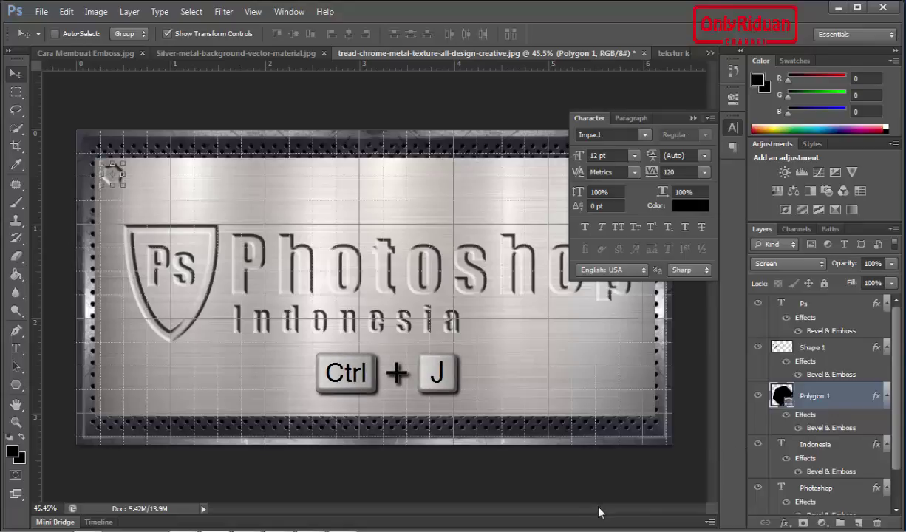
pyautogui.hotkey('ctrl', 'j')
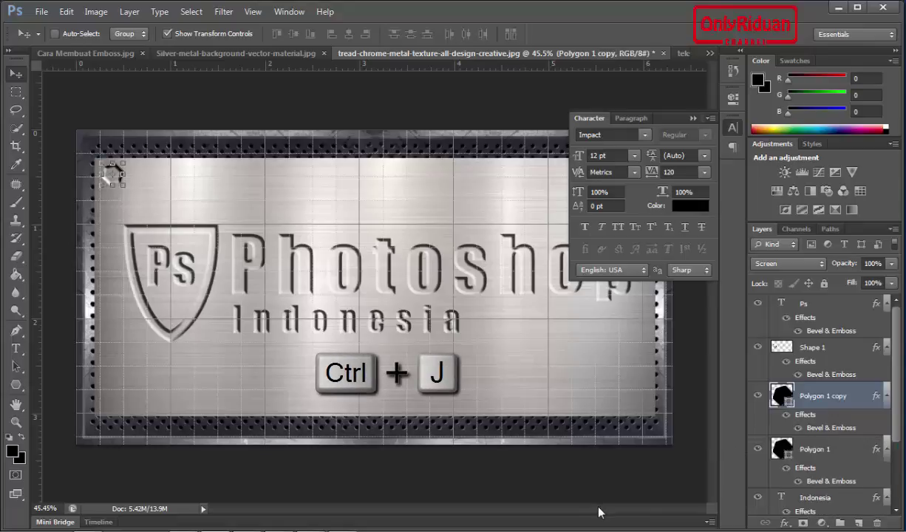
pyautogui.hotkey('ctrl', 'j')
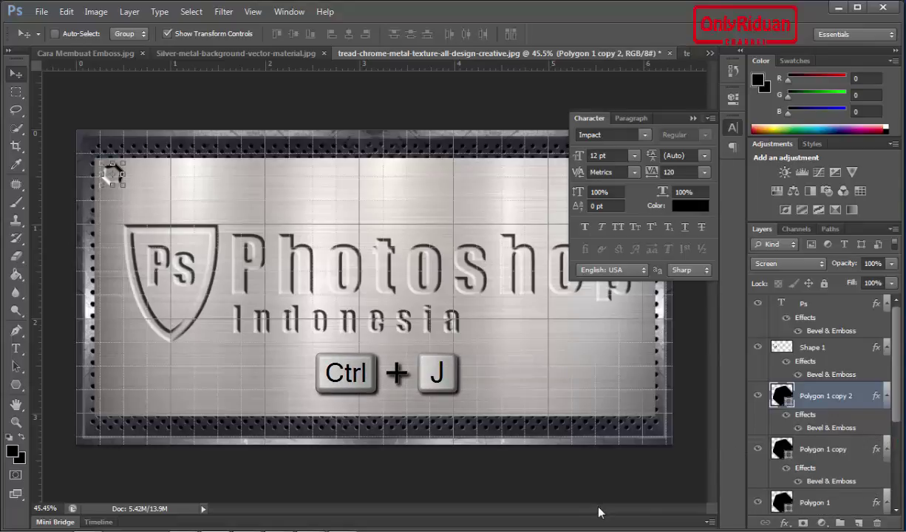
pyautogui.hotkey('ctrl', 'j')
# Move one bolt copy to the bottom-left corner and another to the top-right corner.
pyautogui.moveTo(146, 194); pyautogui.dragTo(144, 427)
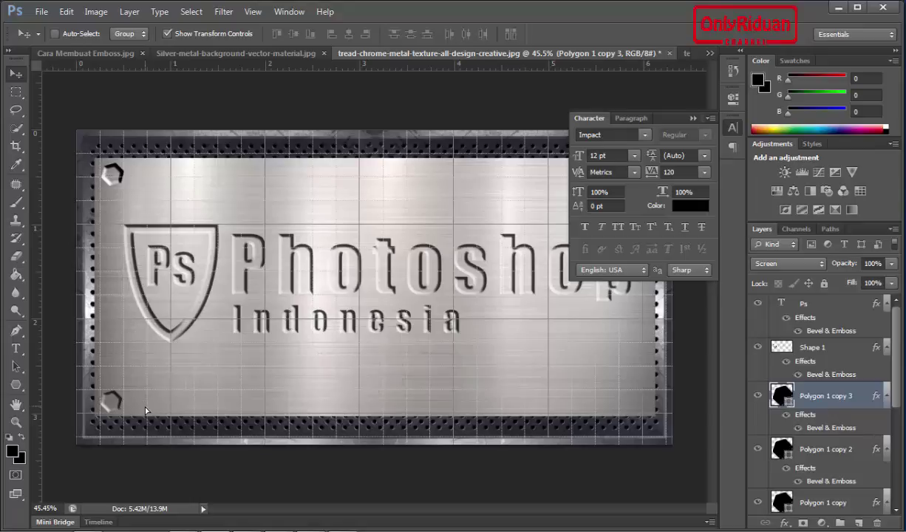
pyautogui.click(840, 453)
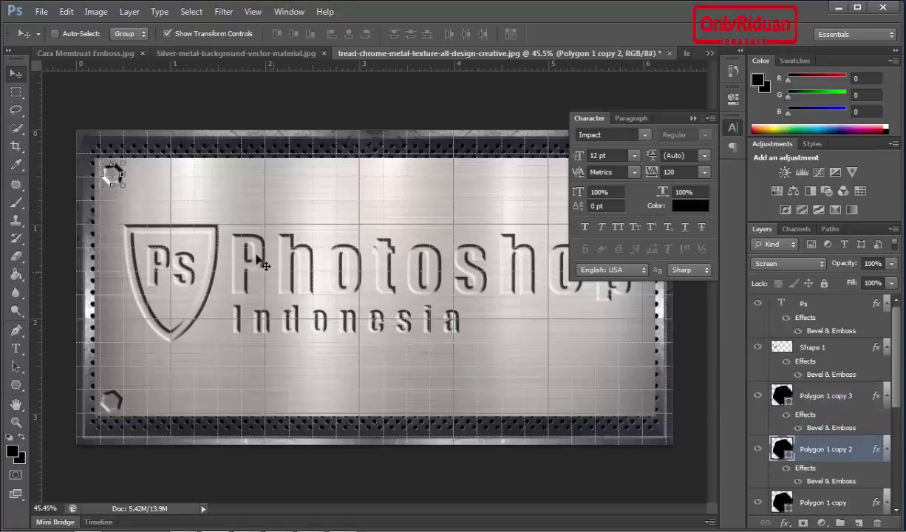
pyautogui.click(693, 118)
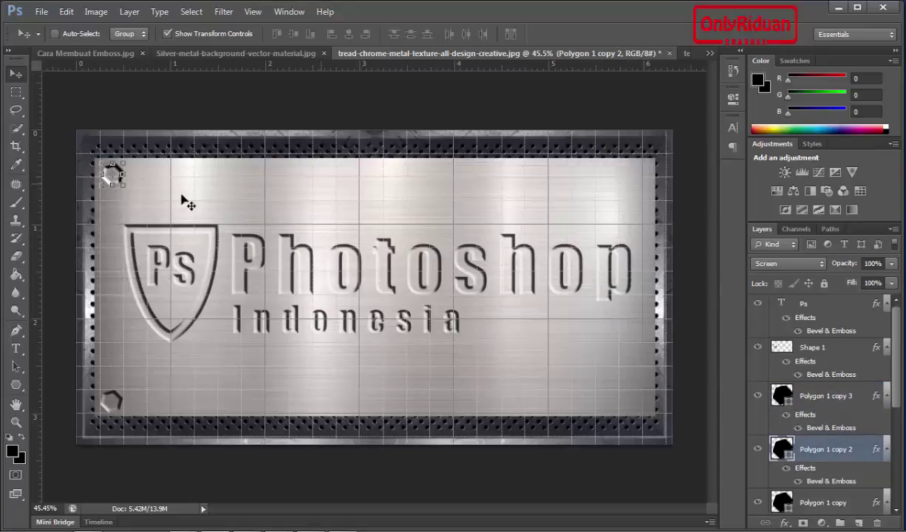
pyautogui.moveTo(148, 182)
pyautogui.mouseDown()
pyautogui.moveTo(355, 202)
pyautogui.moveTo(663, 187)
pyautogui.mouseUp()
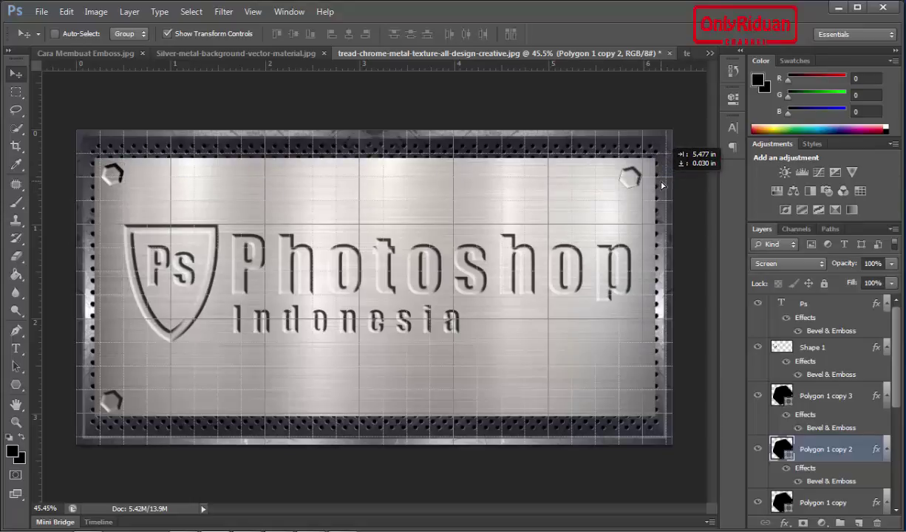
pyautogui.moveTo(663, 185); pyautogui.dragTo(664, 185)
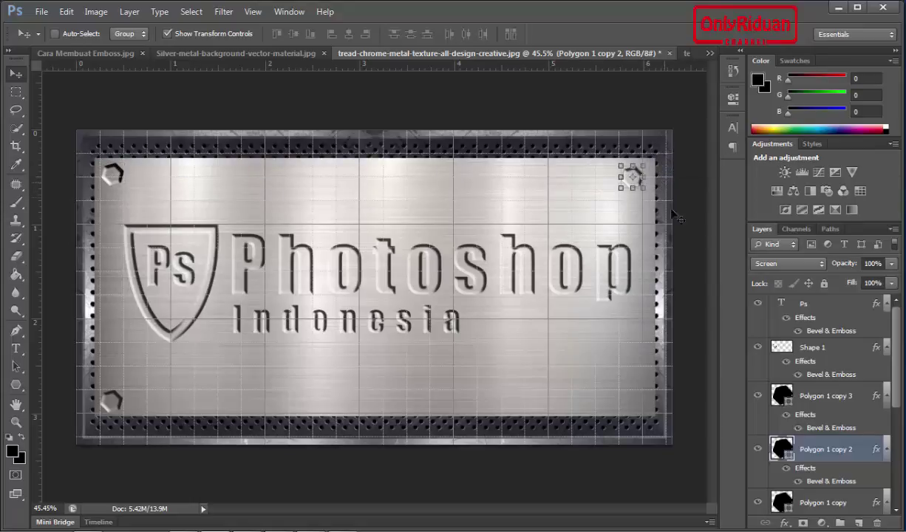
# Move the Polygon 1 copy bolt to the bottom-right corner and nudge it into place.
pyautogui.click(835, 500)
pyautogui.moveTo(145, 181)
pyautogui.mouseDown()
pyautogui.moveTo(662, 406)
pyautogui.moveTo(635, 383)
pyautogui.mouseUp()
pyautogui.press('Right')
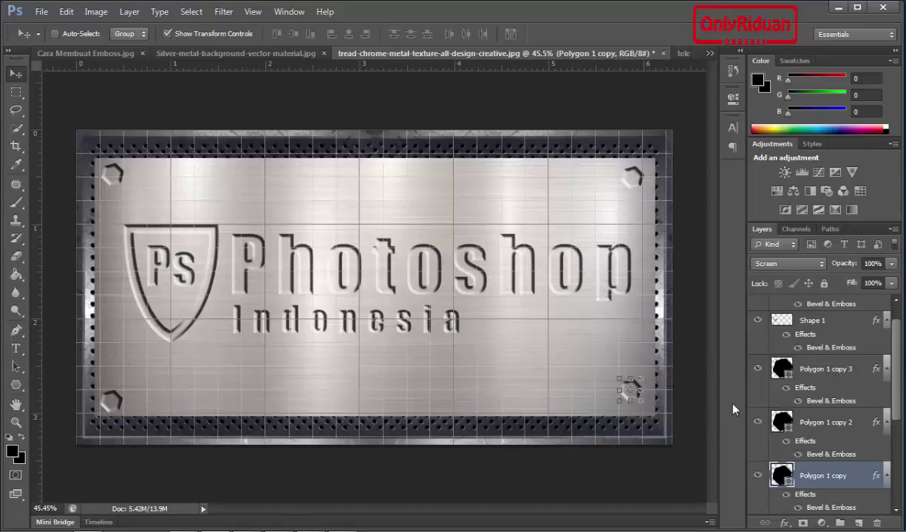
pyautogui.press('Right')
pyautogui.press('Right')
pyautogui.press('Right')
pyautogui.press('Down')
pyautogui.press('Down')
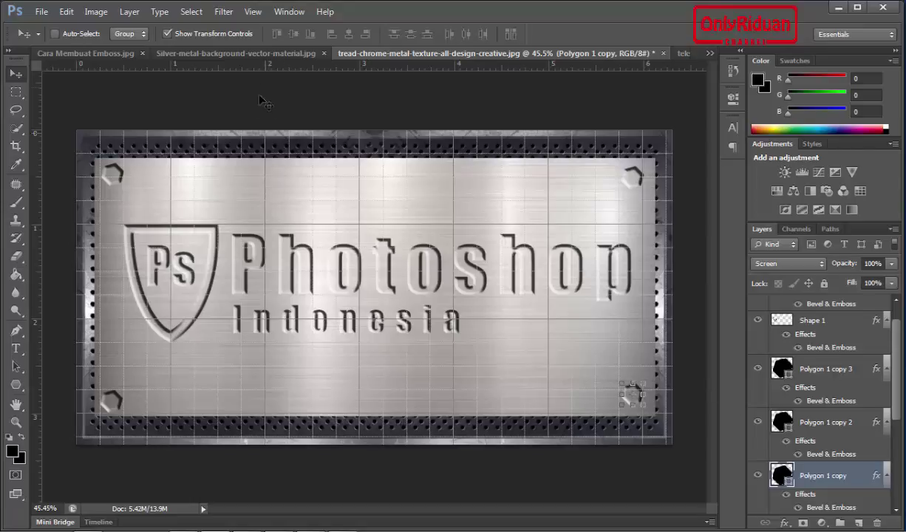
# Turn off the grid overlay and nudge the bottom-right bolt right and down into alignment.
pyautogui.click(252, 12)
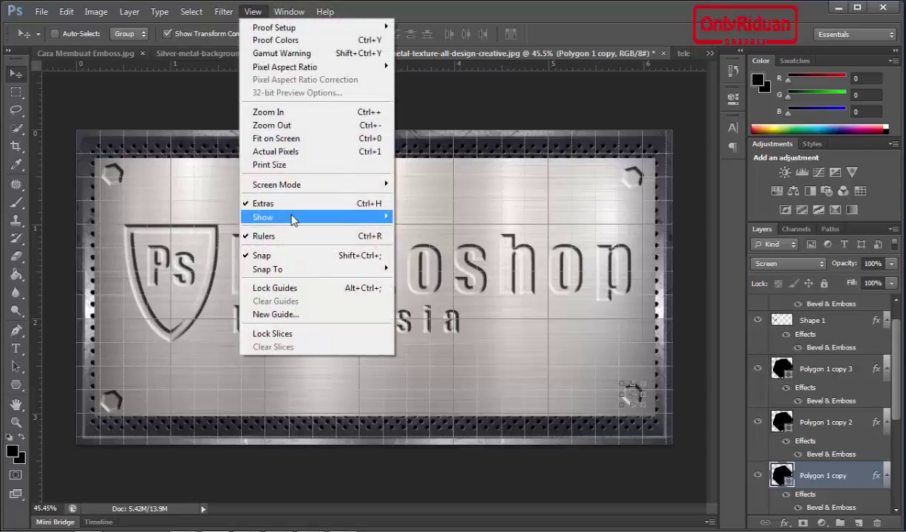
pyautogui.moveTo(316, 217)
pyautogui.click(428, 257)
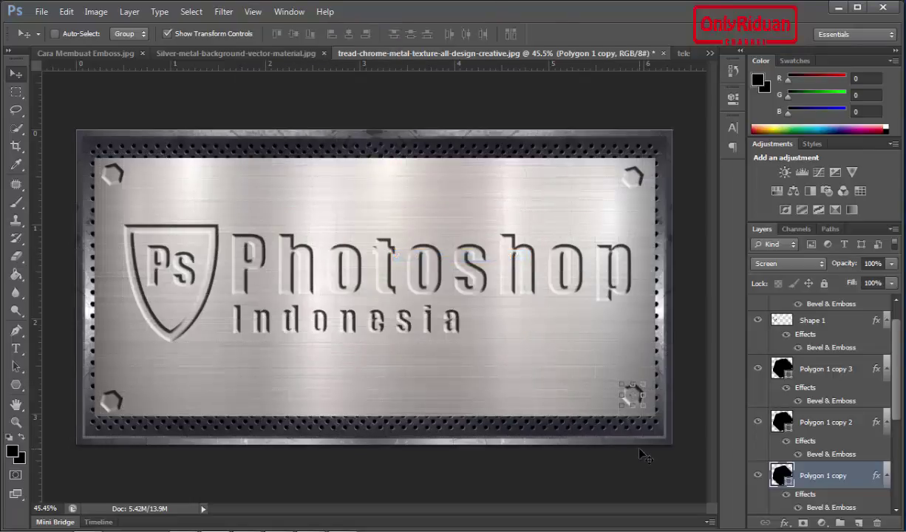
pyautogui.press('Right')
pyautogui.press('Down')
pyautogui.press('Right')
pyautogui.press('Down')
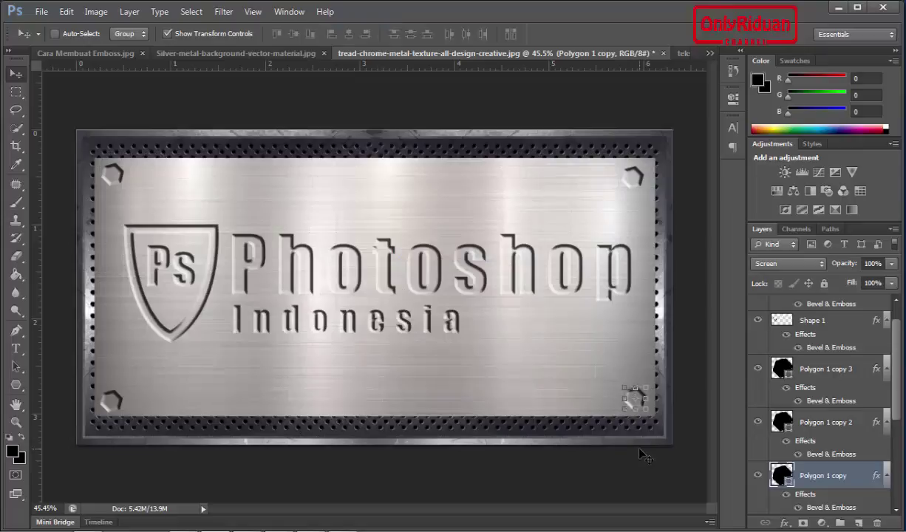
pyautogui.press('Down')
pyautogui.press('Down')
# Open 1200px-Daun_transparan.jpg from the Background folder, then bring the Silver-metal document forward.
pyautogui.click(40, 11)
pyautogui.click(63, 40)
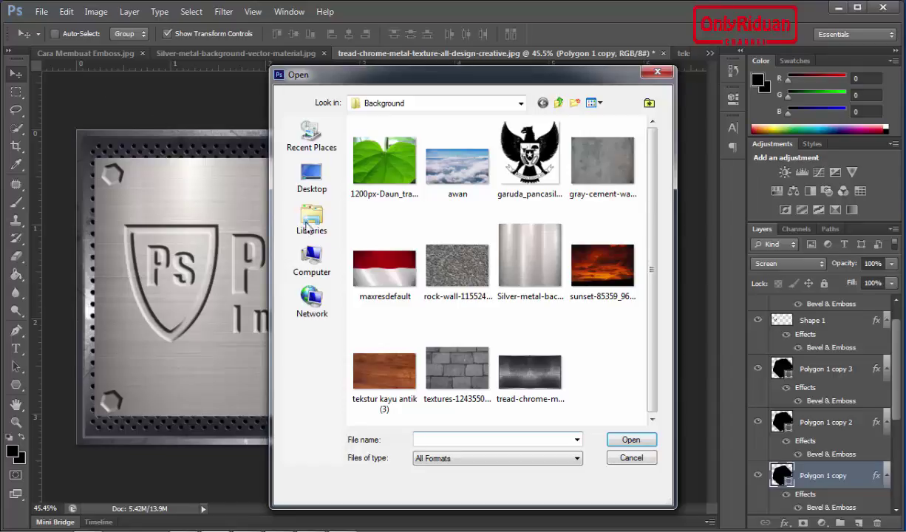
pyautogui.click(405, 185)
pyautogui.click(630, 440)
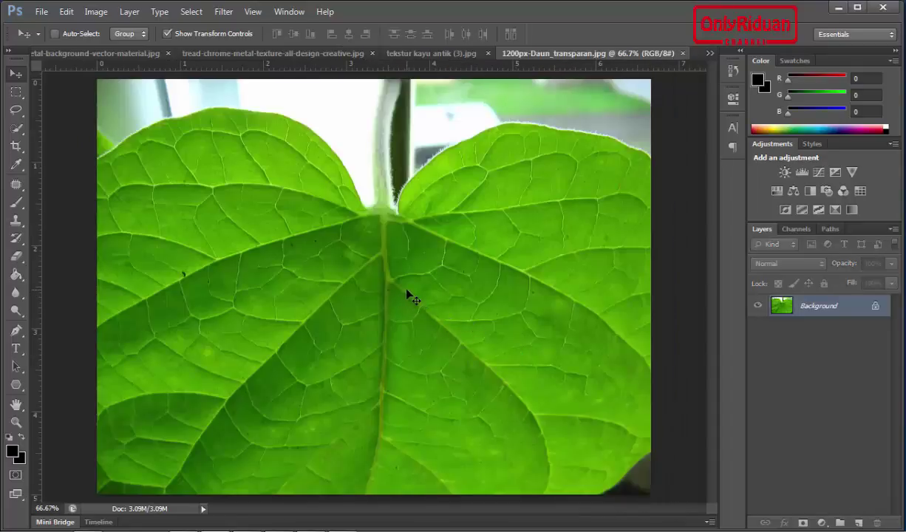
pyautogui.click(107, 53)
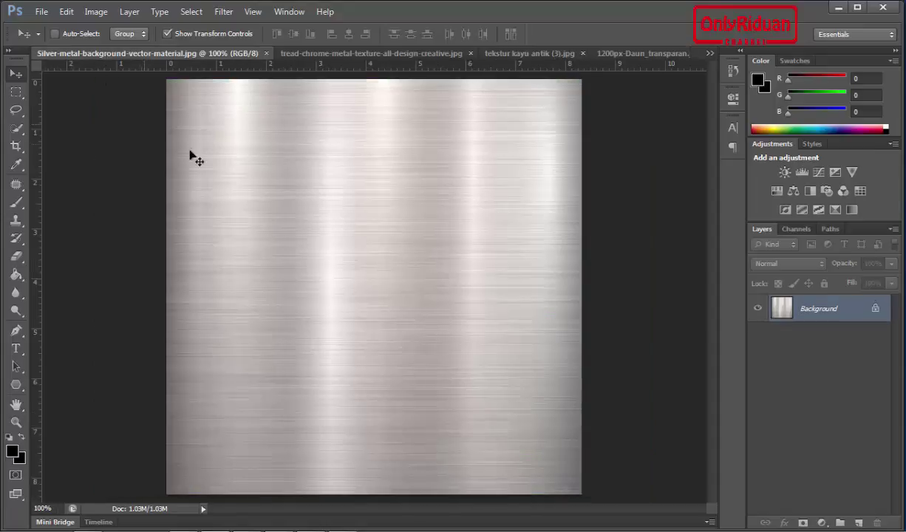
# Close the Silver-metal image and return to the tread-chrome-metal sign document.
pyautogui.click(266, 53)
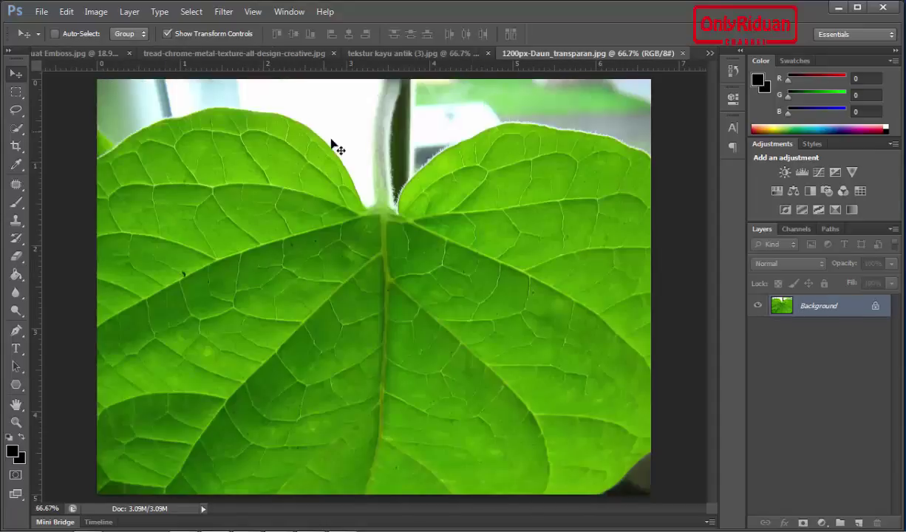
pyautogui.click(74, 52)
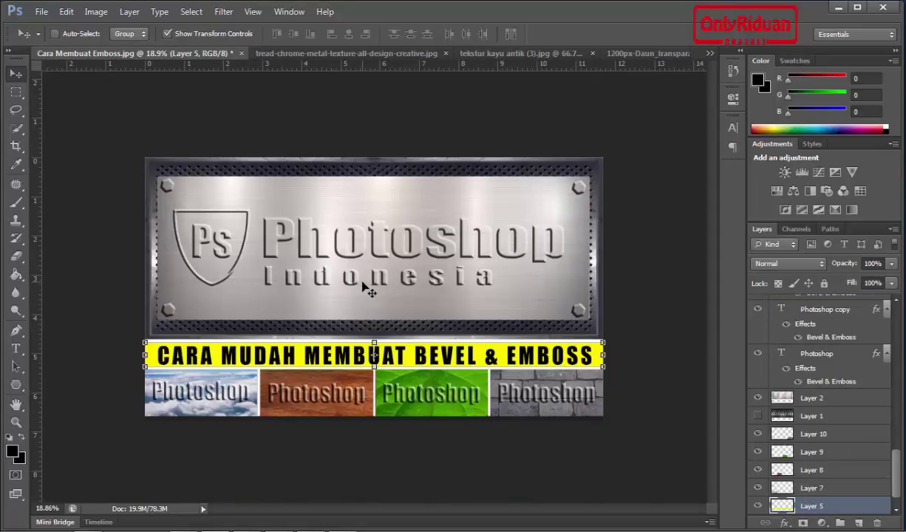
pyautogui.click(319, 55)
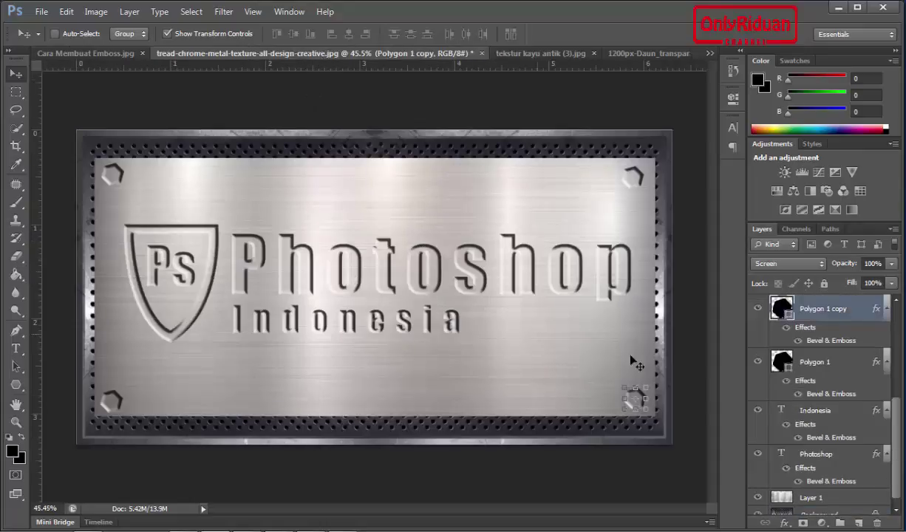
# Select the Indonesia text layer and drag it over to the leaf document.
pyautogui.moveTo(889, 448)
pyautogui.mouseDown()
pyautogui.moveTo(898, 391)
pyautogui.moveTo(890, 348)
pyautogui.mouseUp()
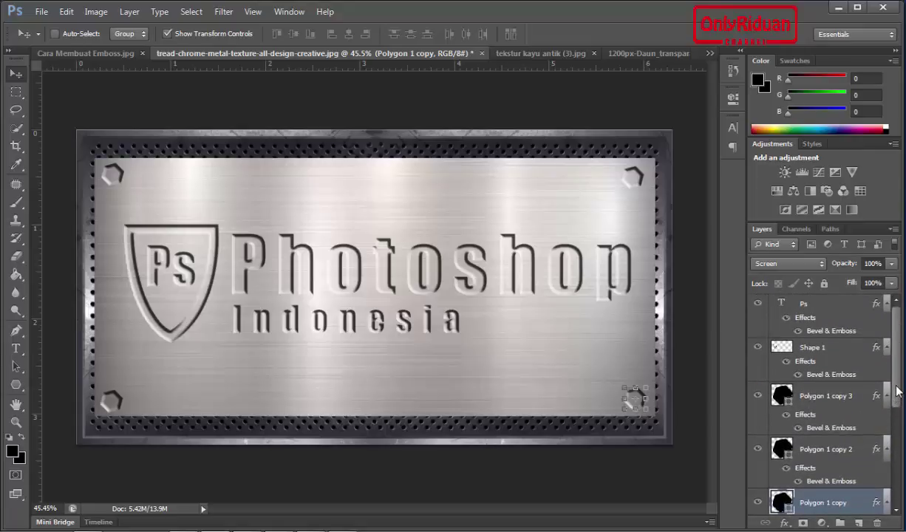
pyautogui.moveTo(897, 391); pyautogui.dragTo(897, 487)
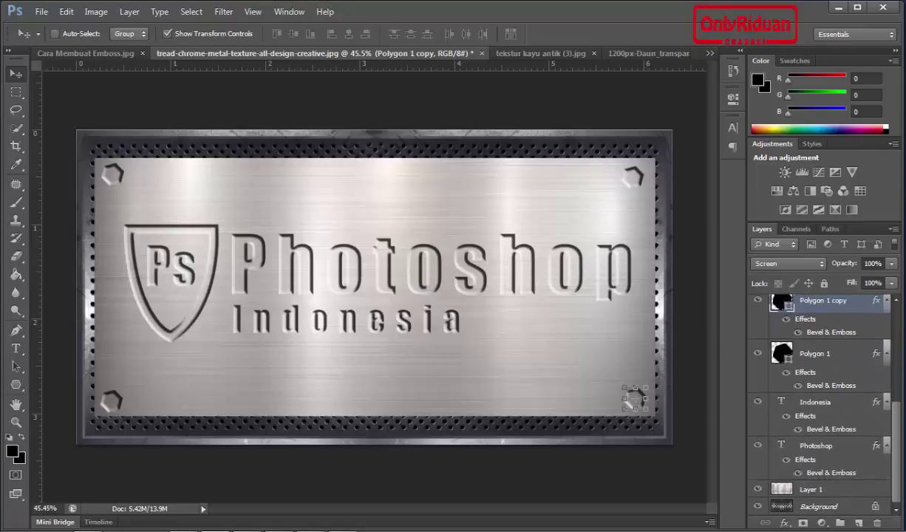
pyautogui.click(795, 401)
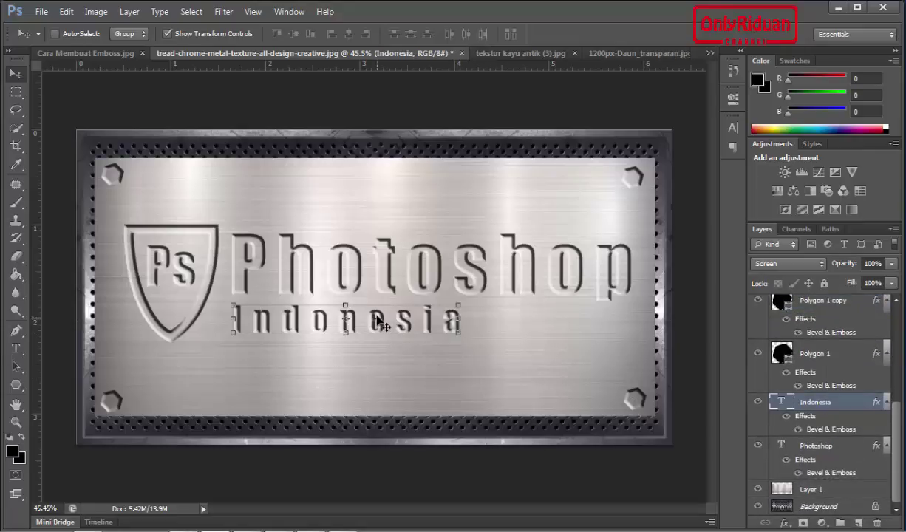
pyautogui.moveTo(377, 321)
pyautogui.mouseDown()
pyautogui.moveTo(633, 58)
pyautogui.moveTo(505, 202)
pyautogui.mouseUp()
# Drop the Indonesia text on the leaf, scale it to about 129% and position it centrally.
pyautogui.moveTo(384, 319); pyautogui.dragTo(411, 334)
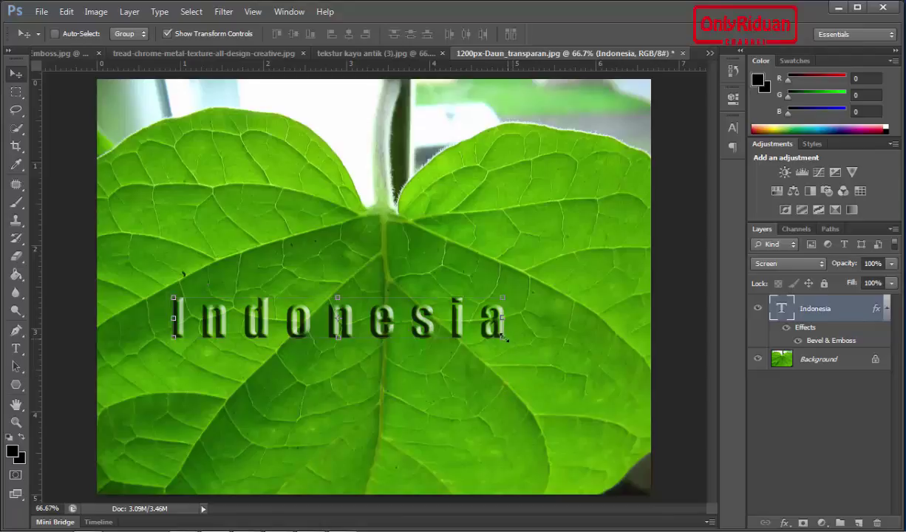
pyautogui.moveTo(502, 336); pyautogui.dragTo(559, 392)
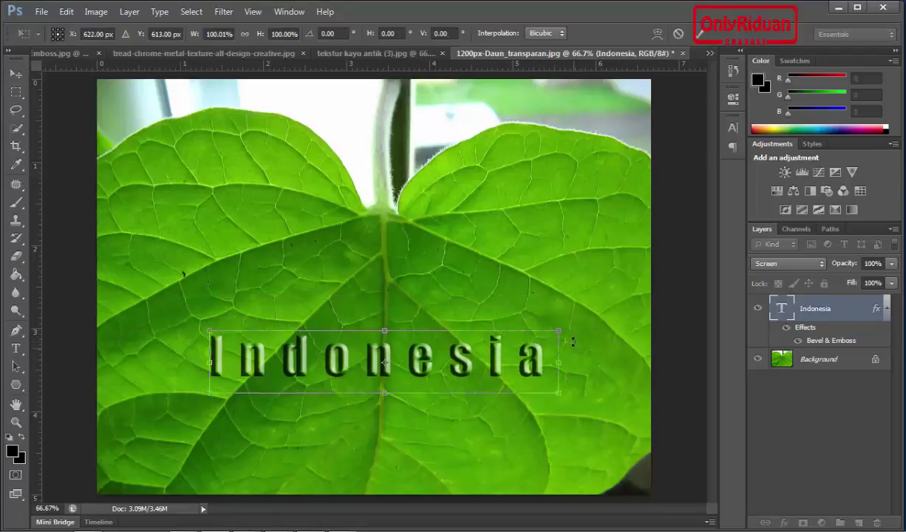
pyautogui.moveTo(562, 334); pyautogui.dragTo(630, 319)
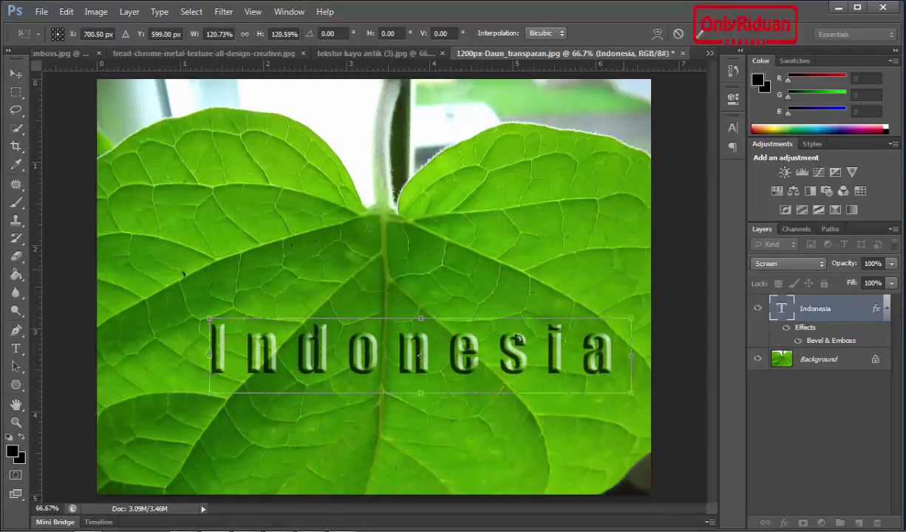
pyautogui.moveTo(473, 356); pyautogui.dragTo(438, 321)
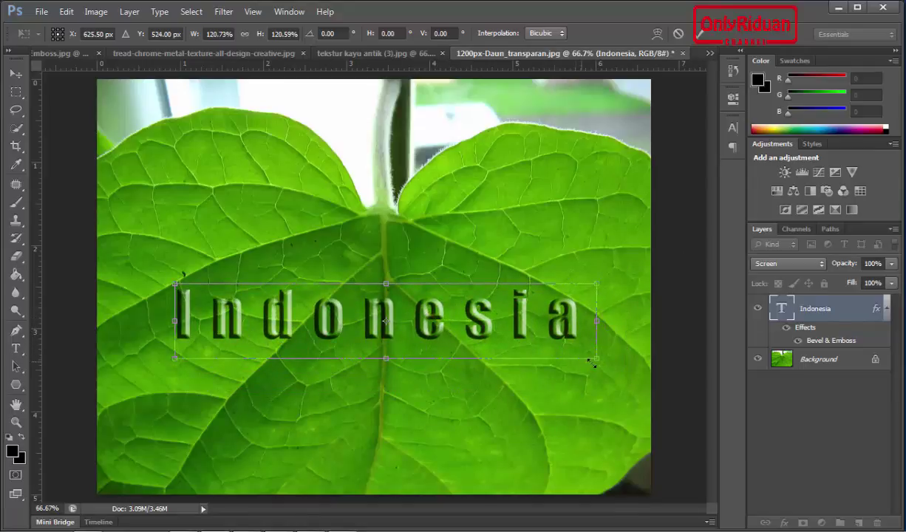
pyautogui.moveTo(598, 357); pyautogui.dragTo(627, 363)
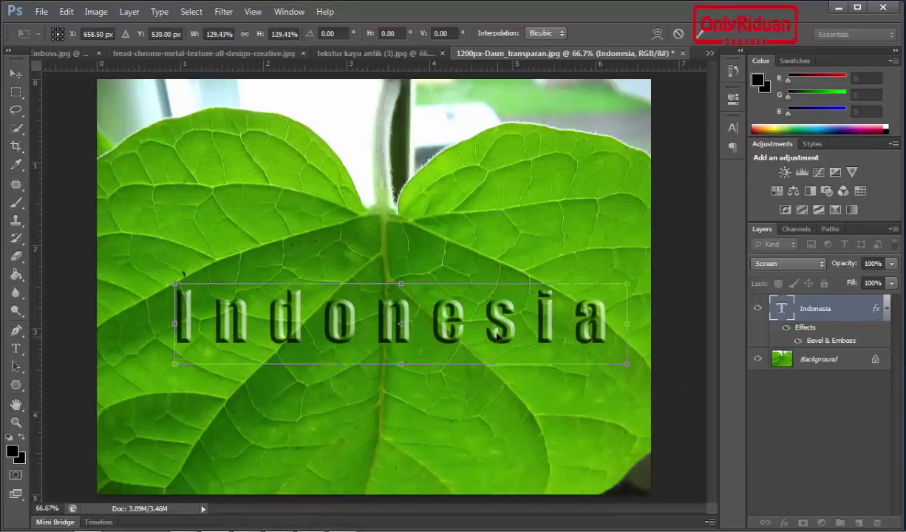
pyautogui.moveTo(494, 333); pyautogui.dragTo(493, 322)
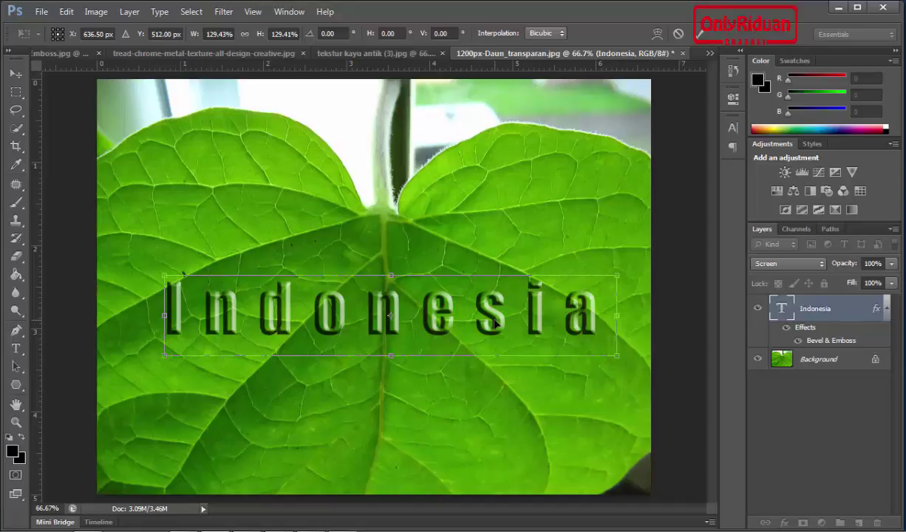
pyautogui.click(695, 35)
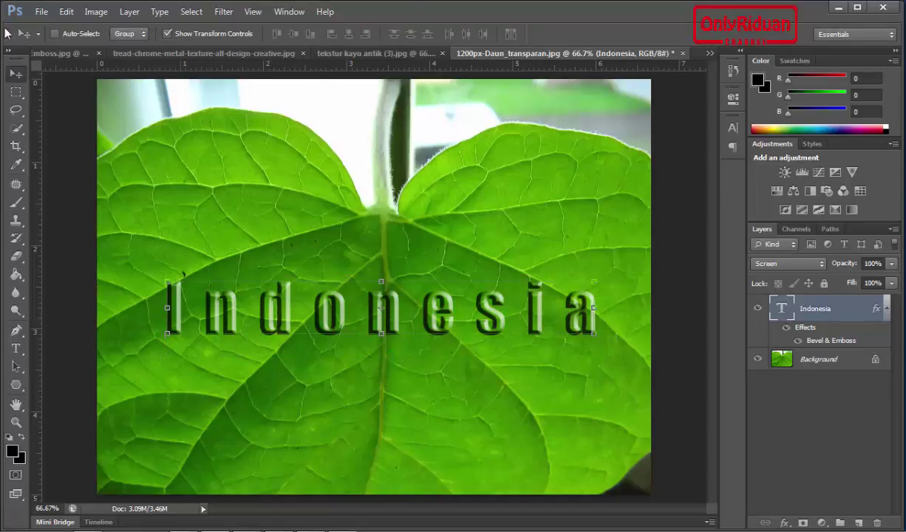
# Open maxresdefault.jpg and garuda_pancasila together, with the Garuda document in front.
pyautogui.click(41, 12)
pyautogui.click(53, 39)
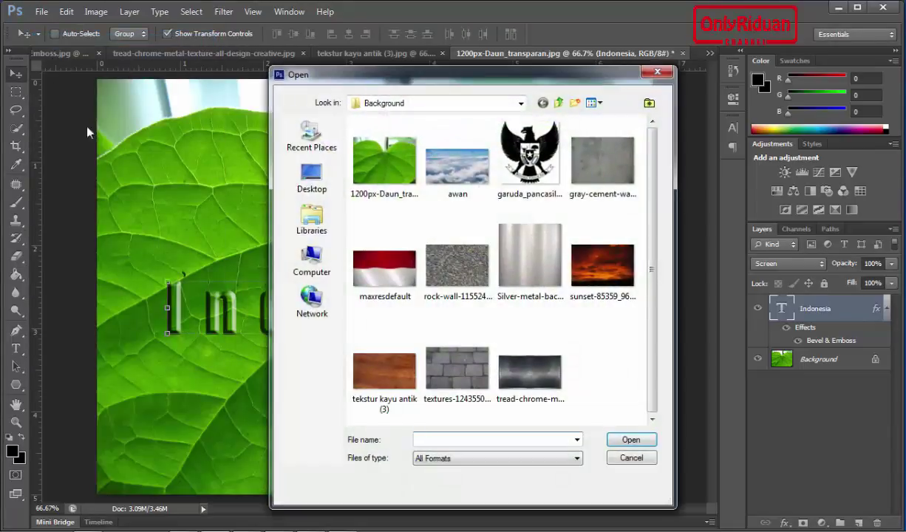
pyautogui.click(384, 283)
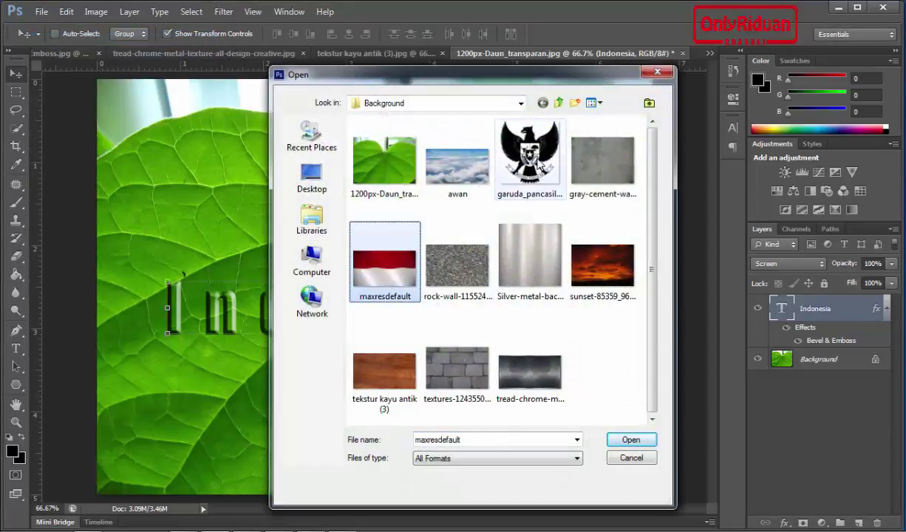
pyautogui.keyDown('ctrl'); pyautogui.click(530, 180); pyautogui.keyUp('ctrl')
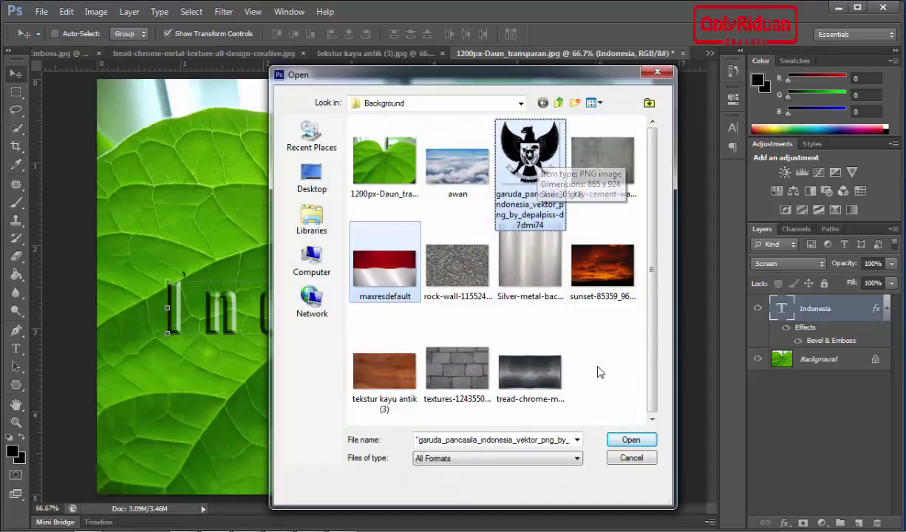
pyautogui.click(632, 439)
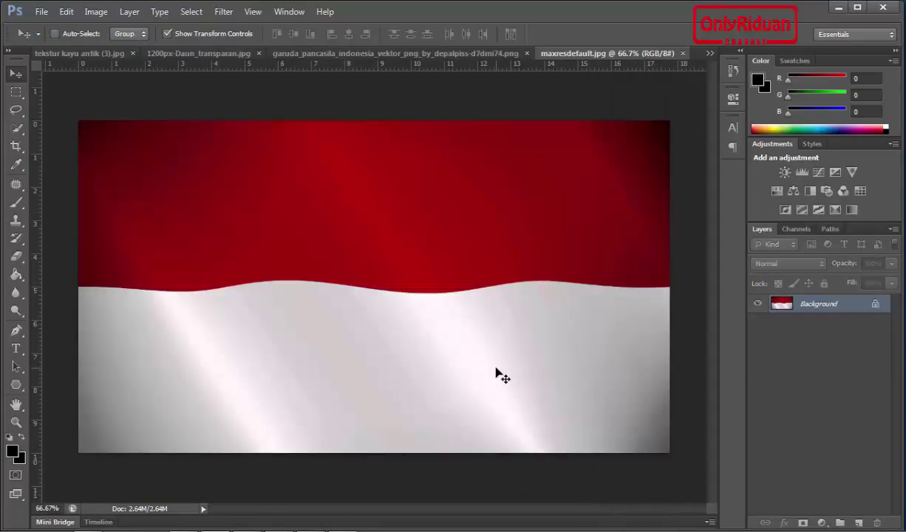
pyautogui.click(437, 54)
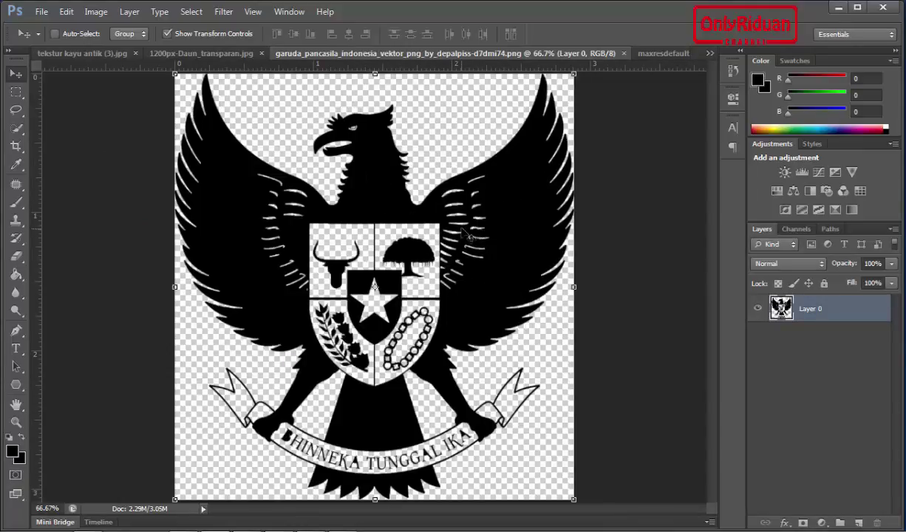
# Move the Garuda emblem onto the flag, scale it to about 64%, and centre it on the red-white boundary.
pyautogui.moveTo(485, 238)
pyautogui.mouseDown()
pyautogui.moveTo(667, 64)
pyautogui.moveTo(348, 253)
pyautogui.moveTo(470, 245)
pyautogui.mouseUp()
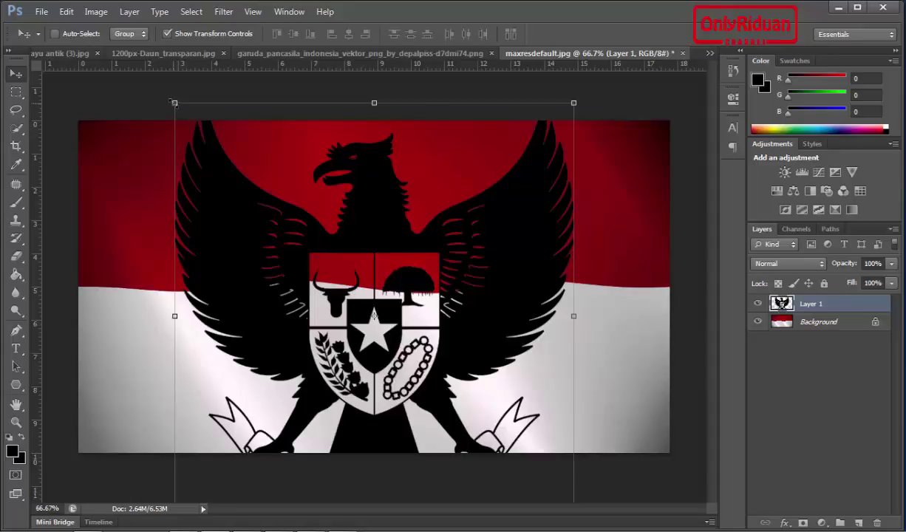
pyautogui.moveTo(174, 103); pyautogui.dragTo(312, 249)
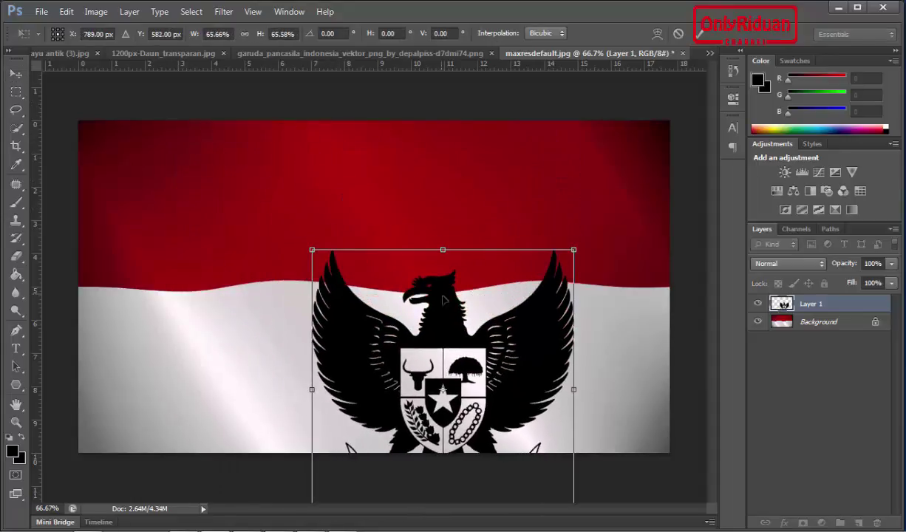
pyautogui.moveTo(443, 299); pyautogui.dragTo(382, 207)
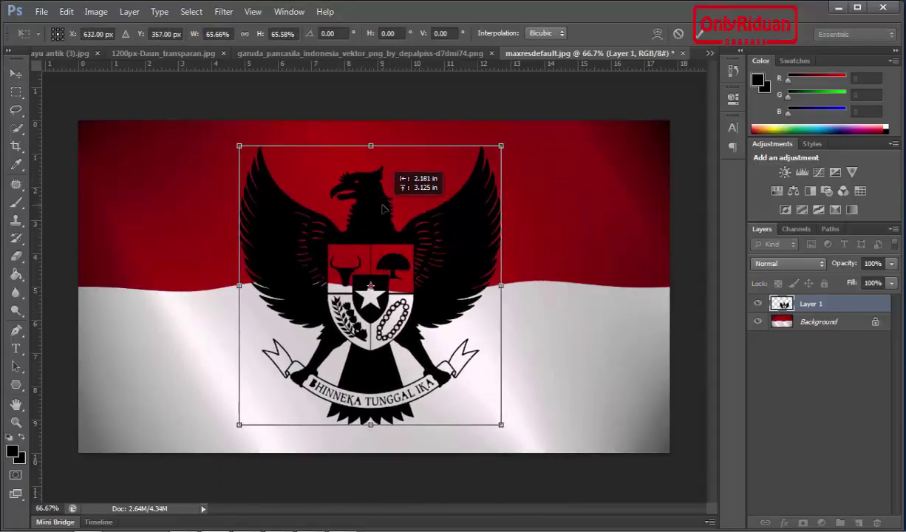
pyautogui.moveTo(238, 145); pyautogui.dragTo(243, 151)
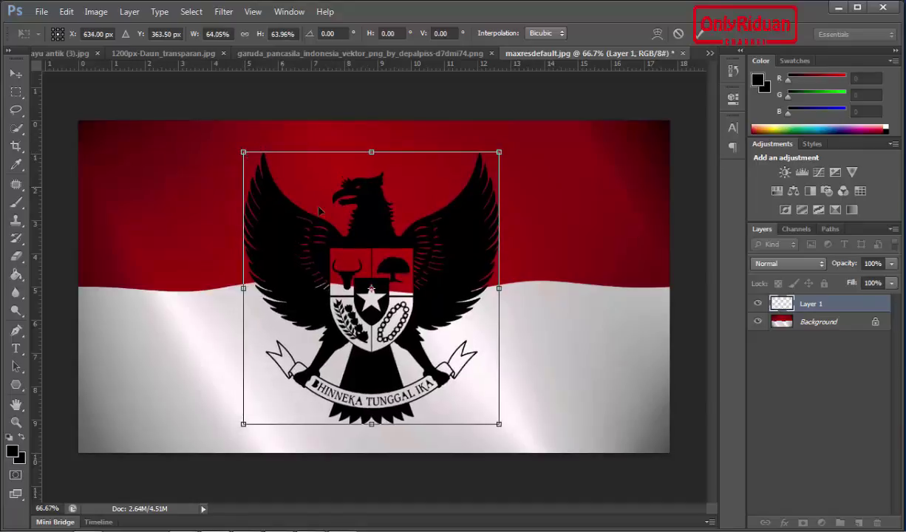
pyautogui.moveTo(353, 218); pyautogui.dragTo(347, 209)
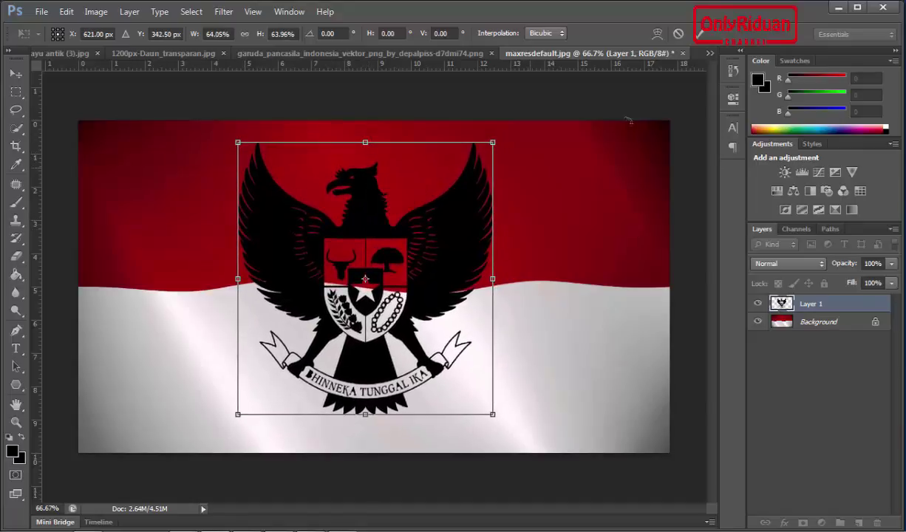
pyautogui.click(698, 33)
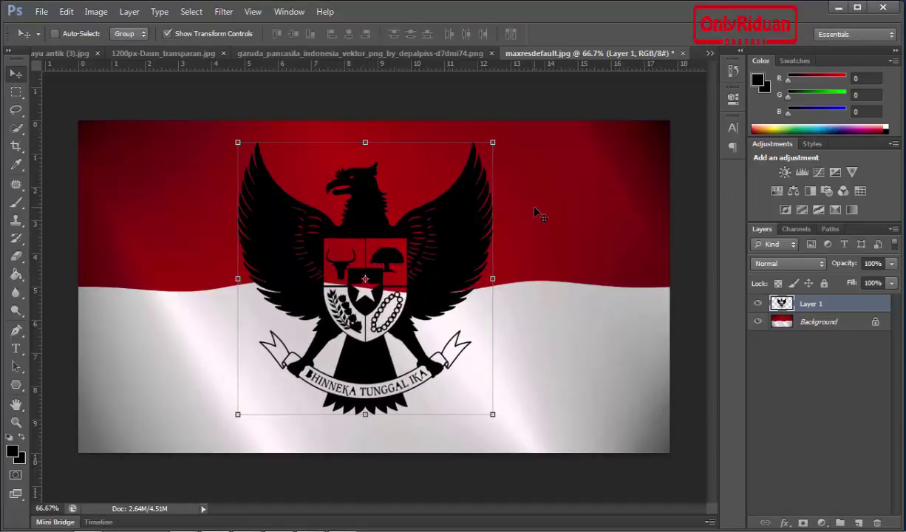
pyautogui.click(165, 34)
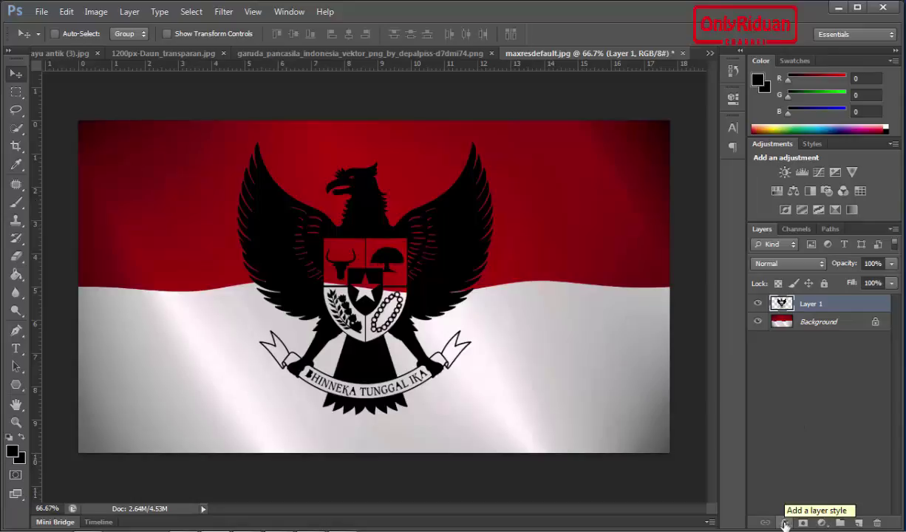
# Apply Bevel & Emboss to Layer 1: Depth 235%, Size 6 px, Soften 2 px, Angle 41°, Altitude 32°.
pyautogui.click(785, 522)
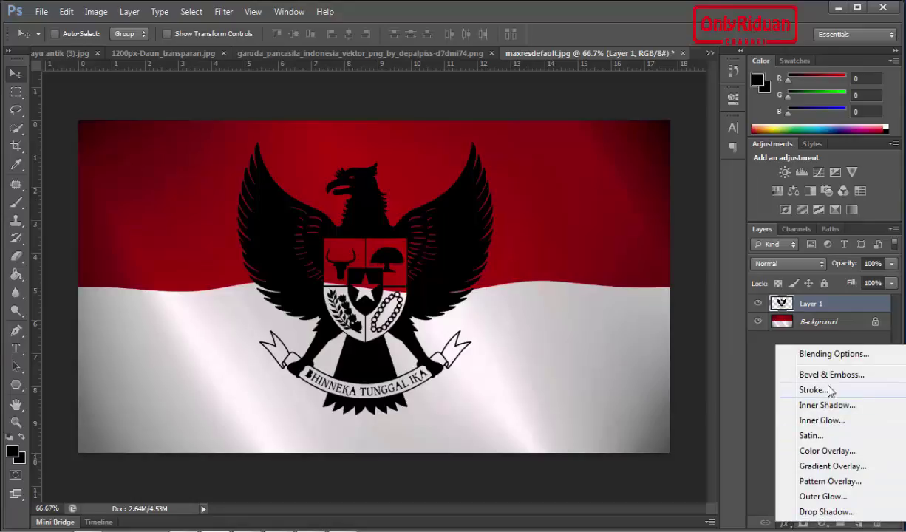
pyautogui.click(820, 374)
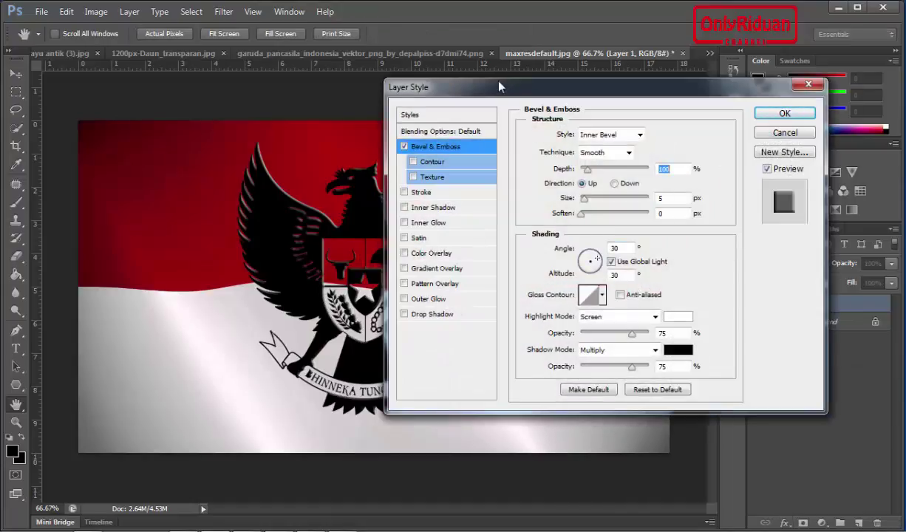
pyautogui.moveTo(476, 85); pyautogui.dragTo(540, 98)
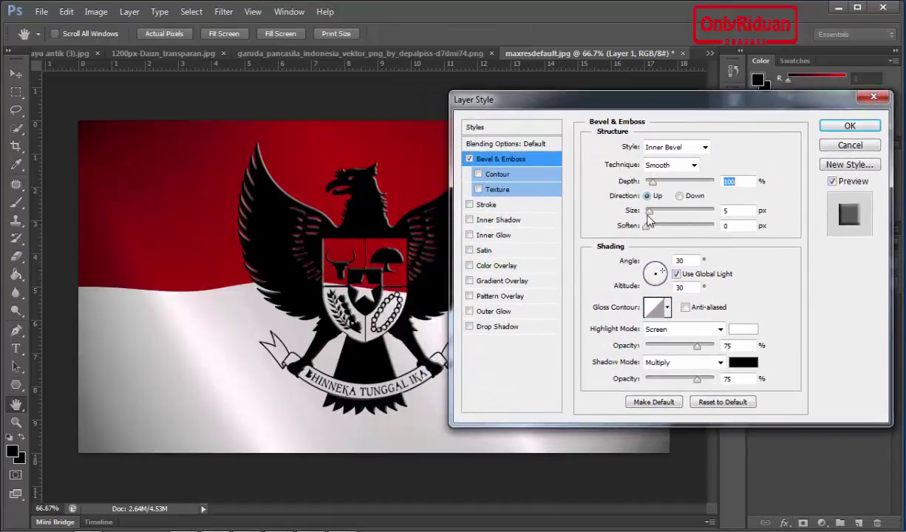
pyautogui.moveTo(648, 210); pyautogui.dragTo(652, 213)
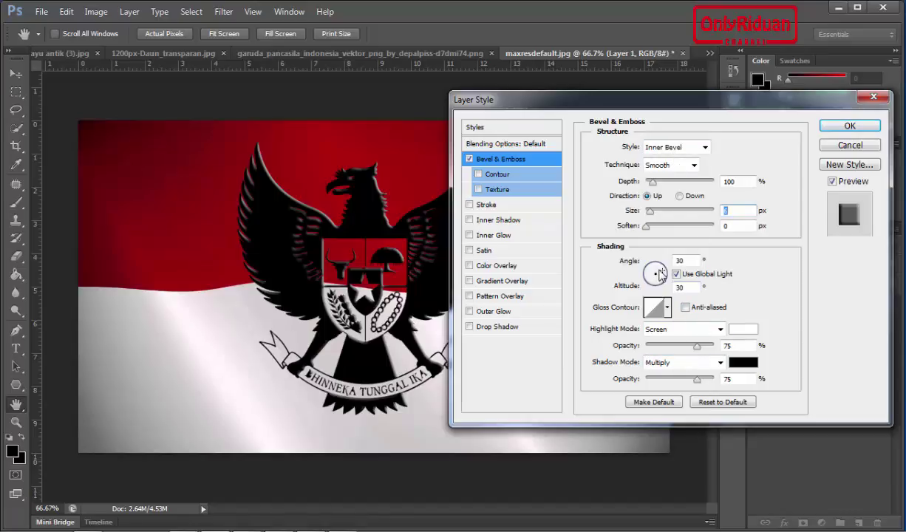
pyautogui.moveTo(664, 274); pyautogui.dragTo(662, 274)
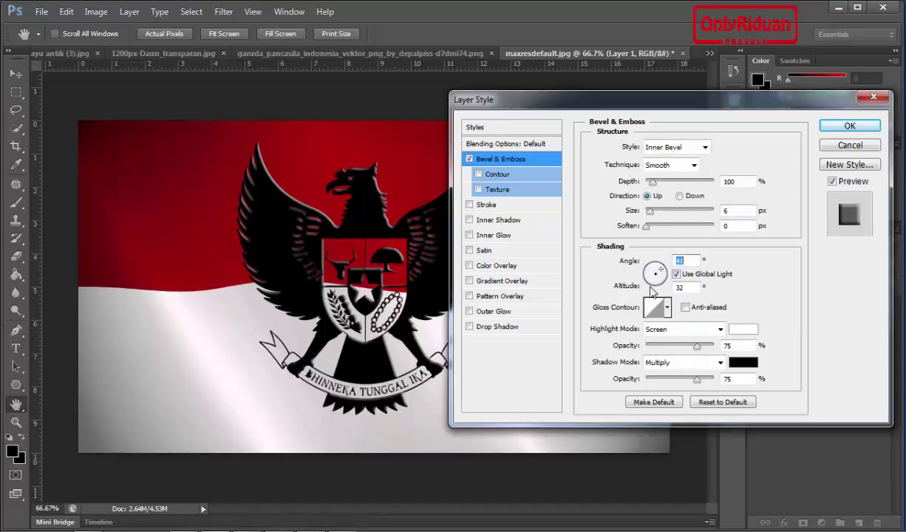
pyautogui.moveTo(648, 226); pyautogui.dragTo(652, 241)
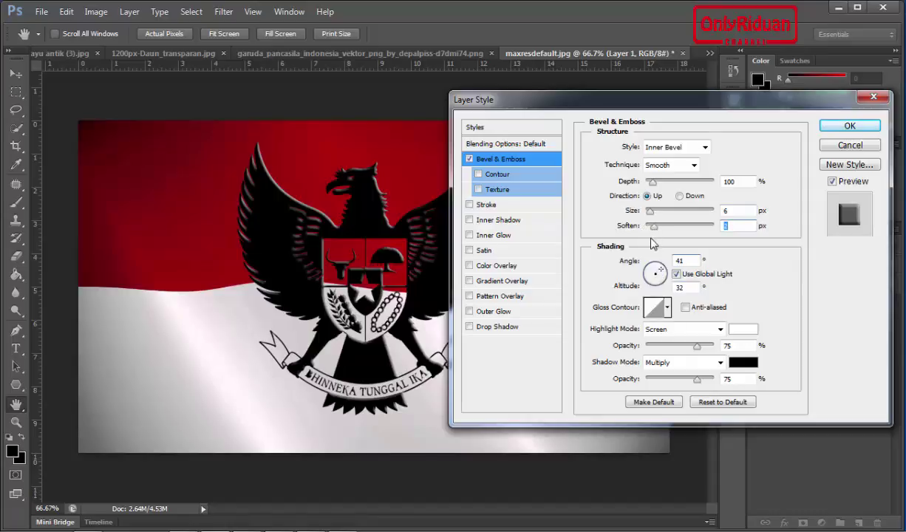
pyautogui.moveTo(653, 184); pyautogui.dragTo(662, 184)
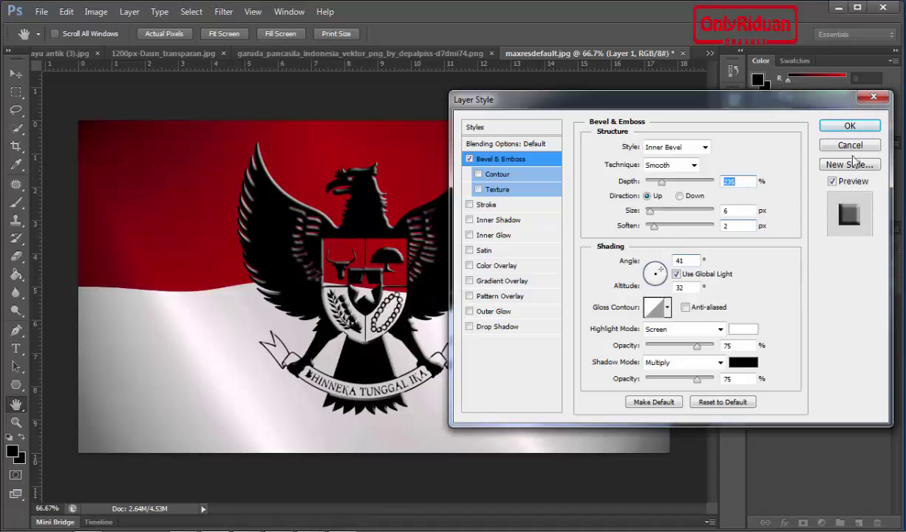
pyautogui.click(850, 126)
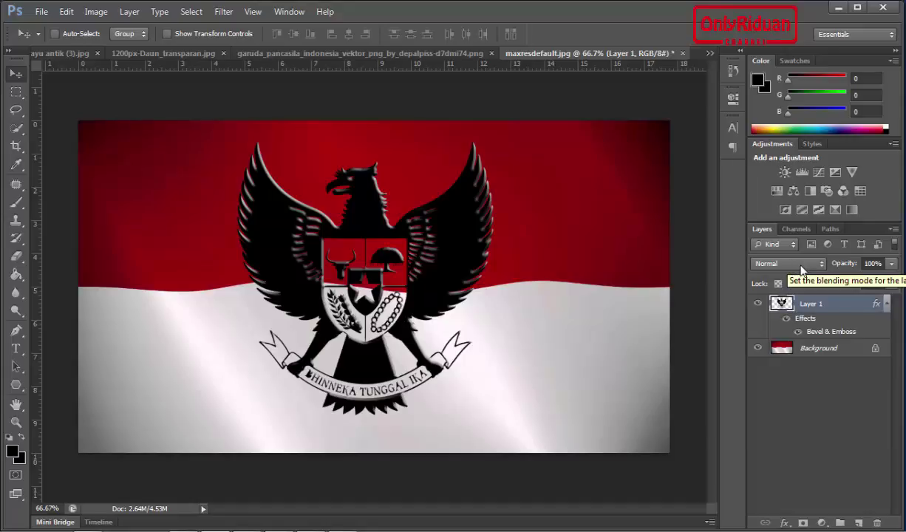
# Set Layer 1 to Screen blend mode and shift the Garuda emblem slightly right.
pyautogui.click(801, 267)
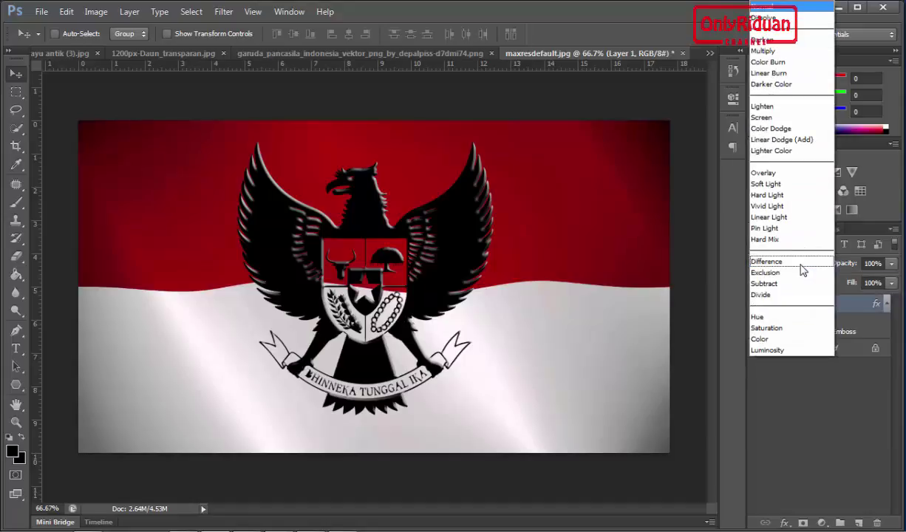
pyautogui.click(768, 118)
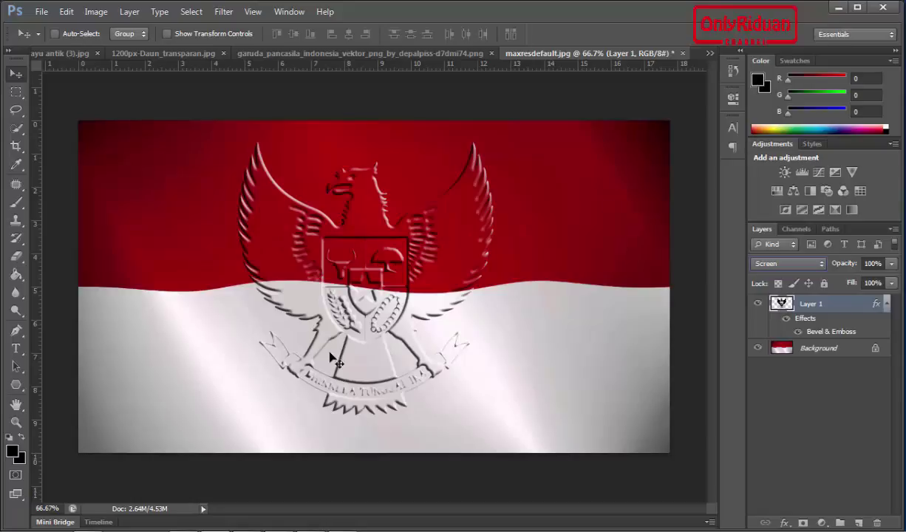
pyautogui.moveTo(363, 227); pyautogui.dragTo(378, 232)
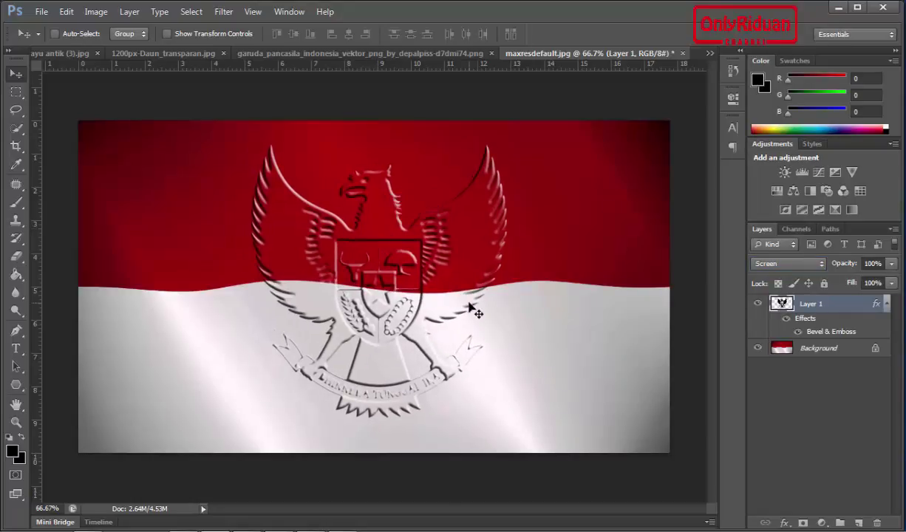